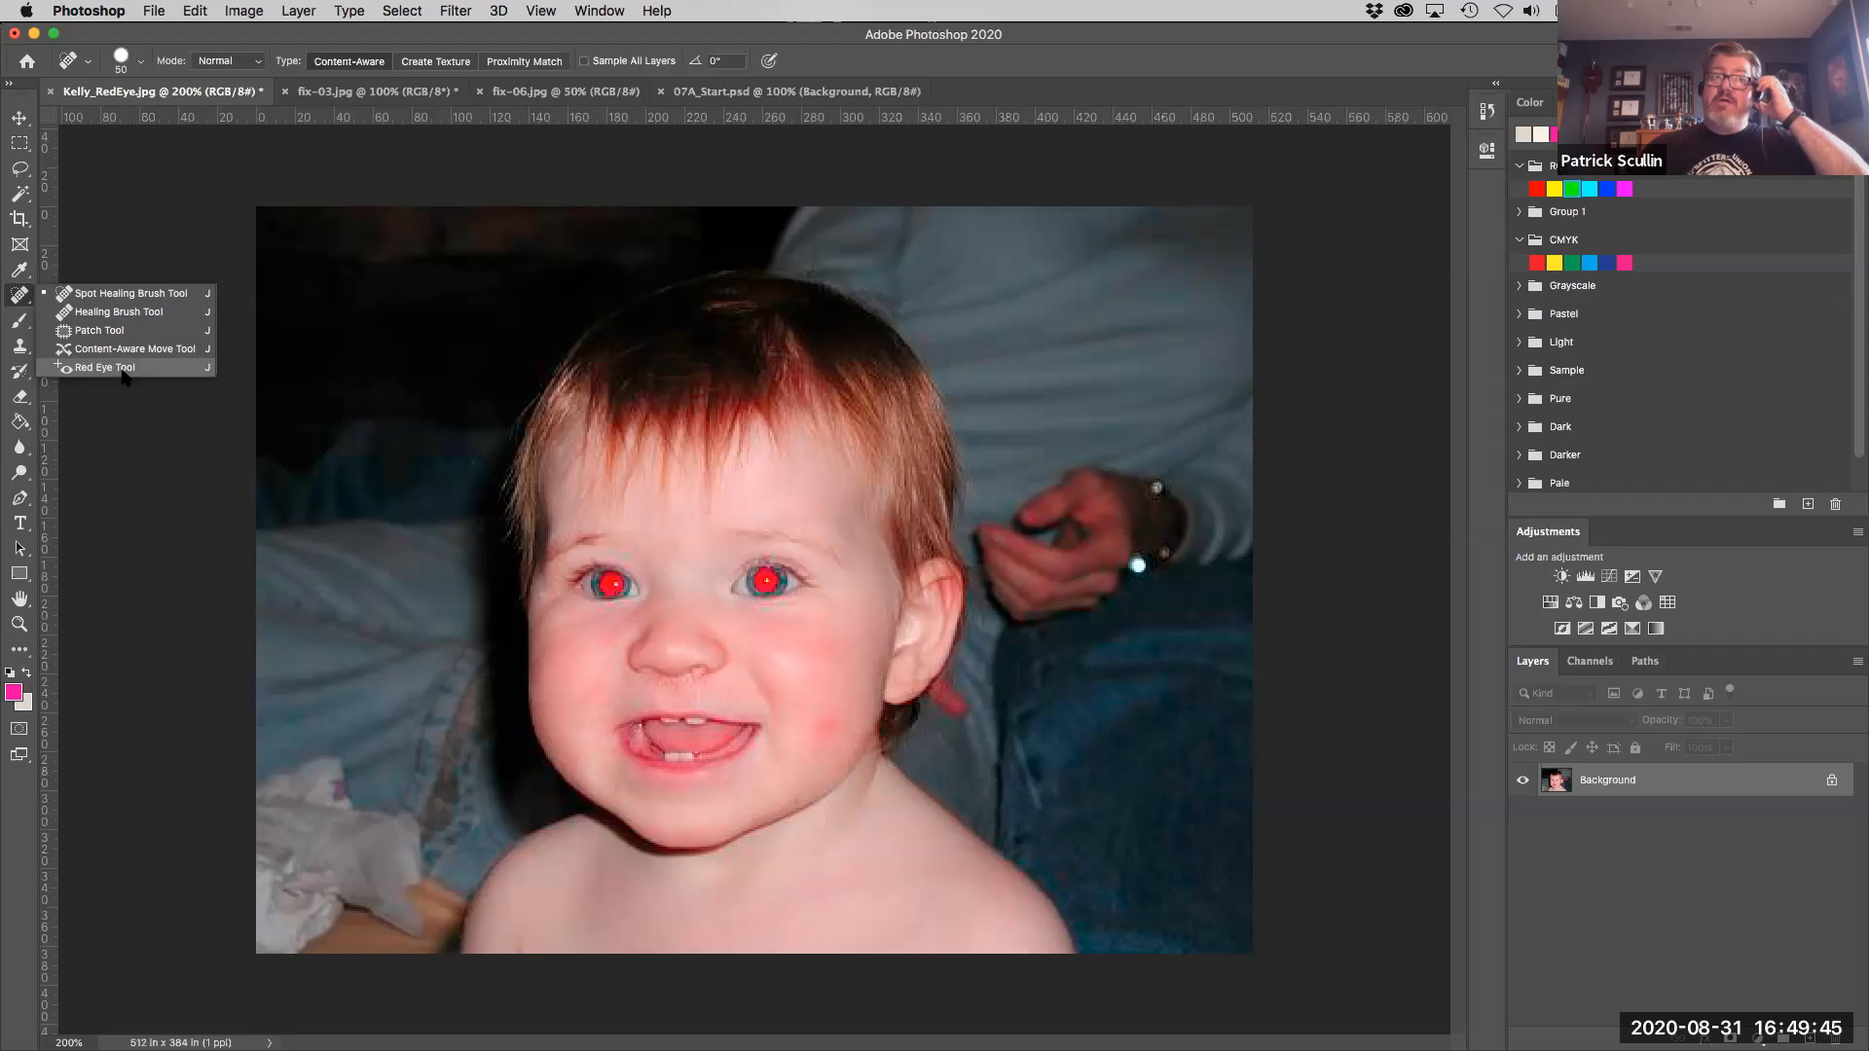
Remove the red-eye from both of the baby's eyes with the Red Eye Tool.
{"action": "left_click", "coordinate": [107, 367]}
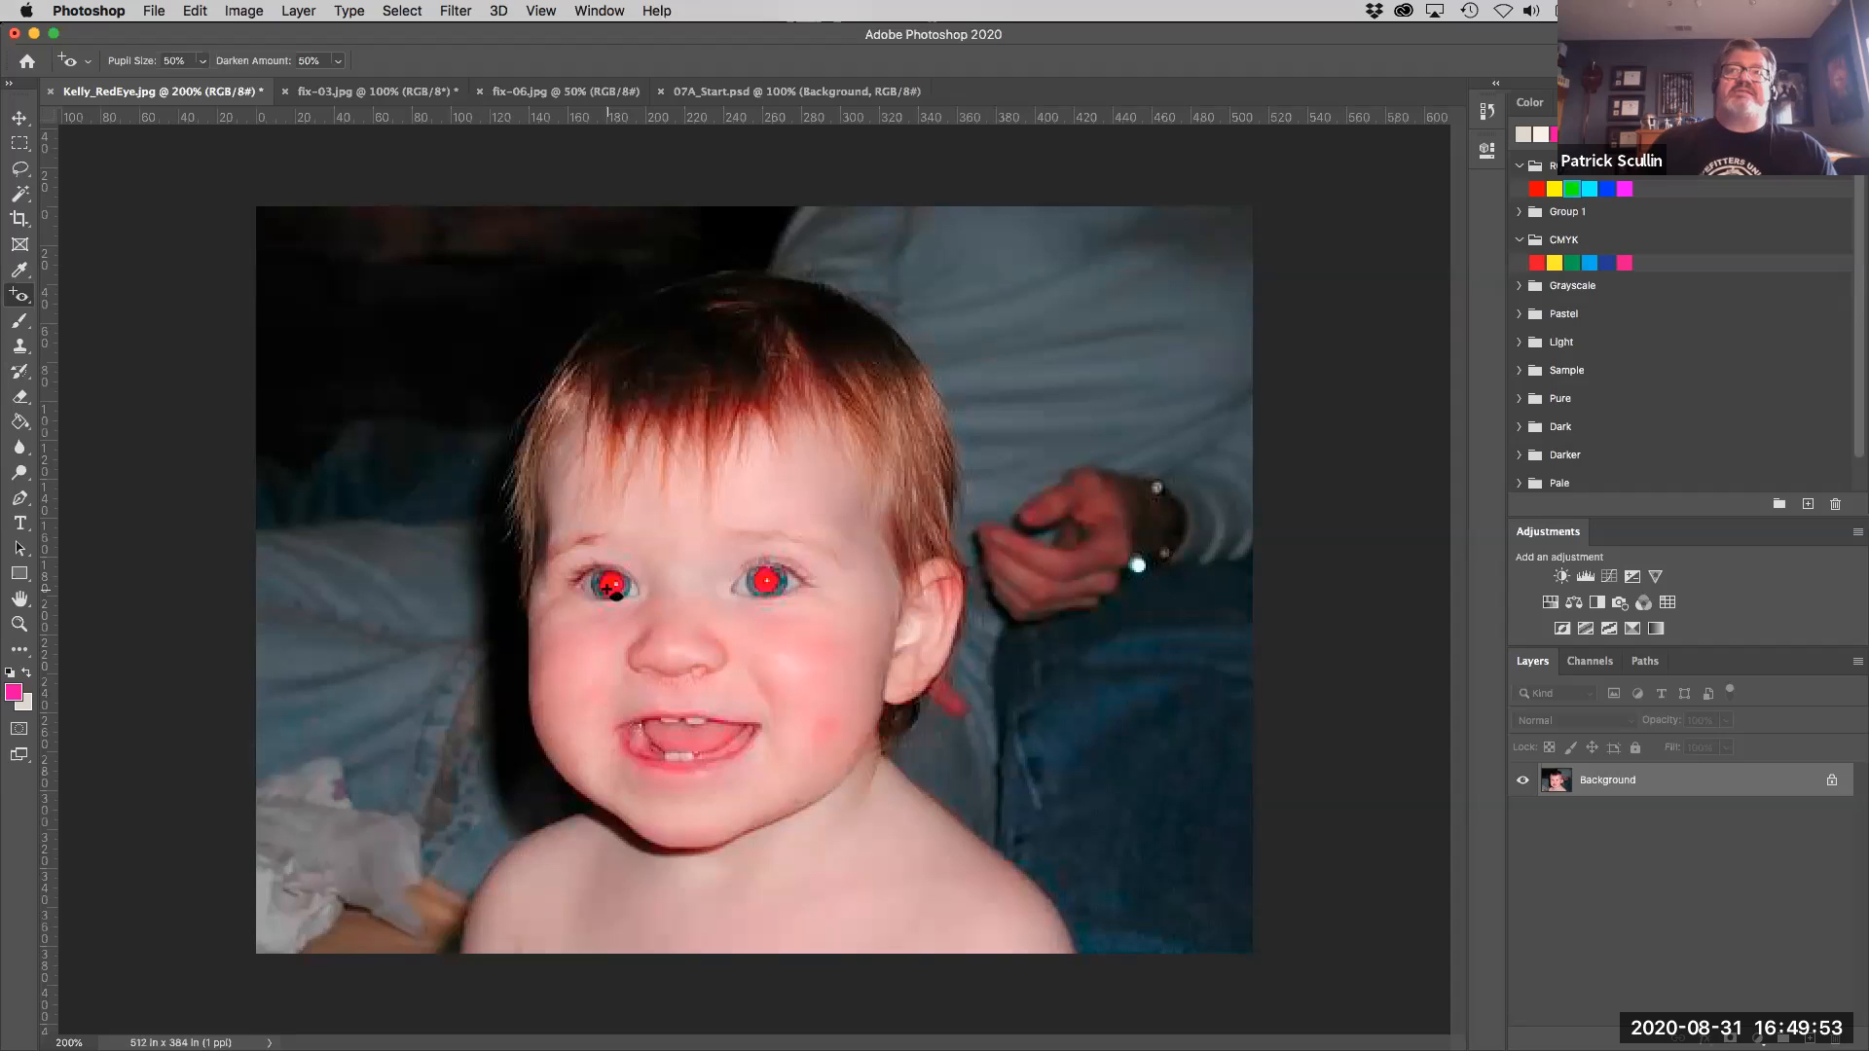
{"action": "left_click", "coordinate": [607, 588]}
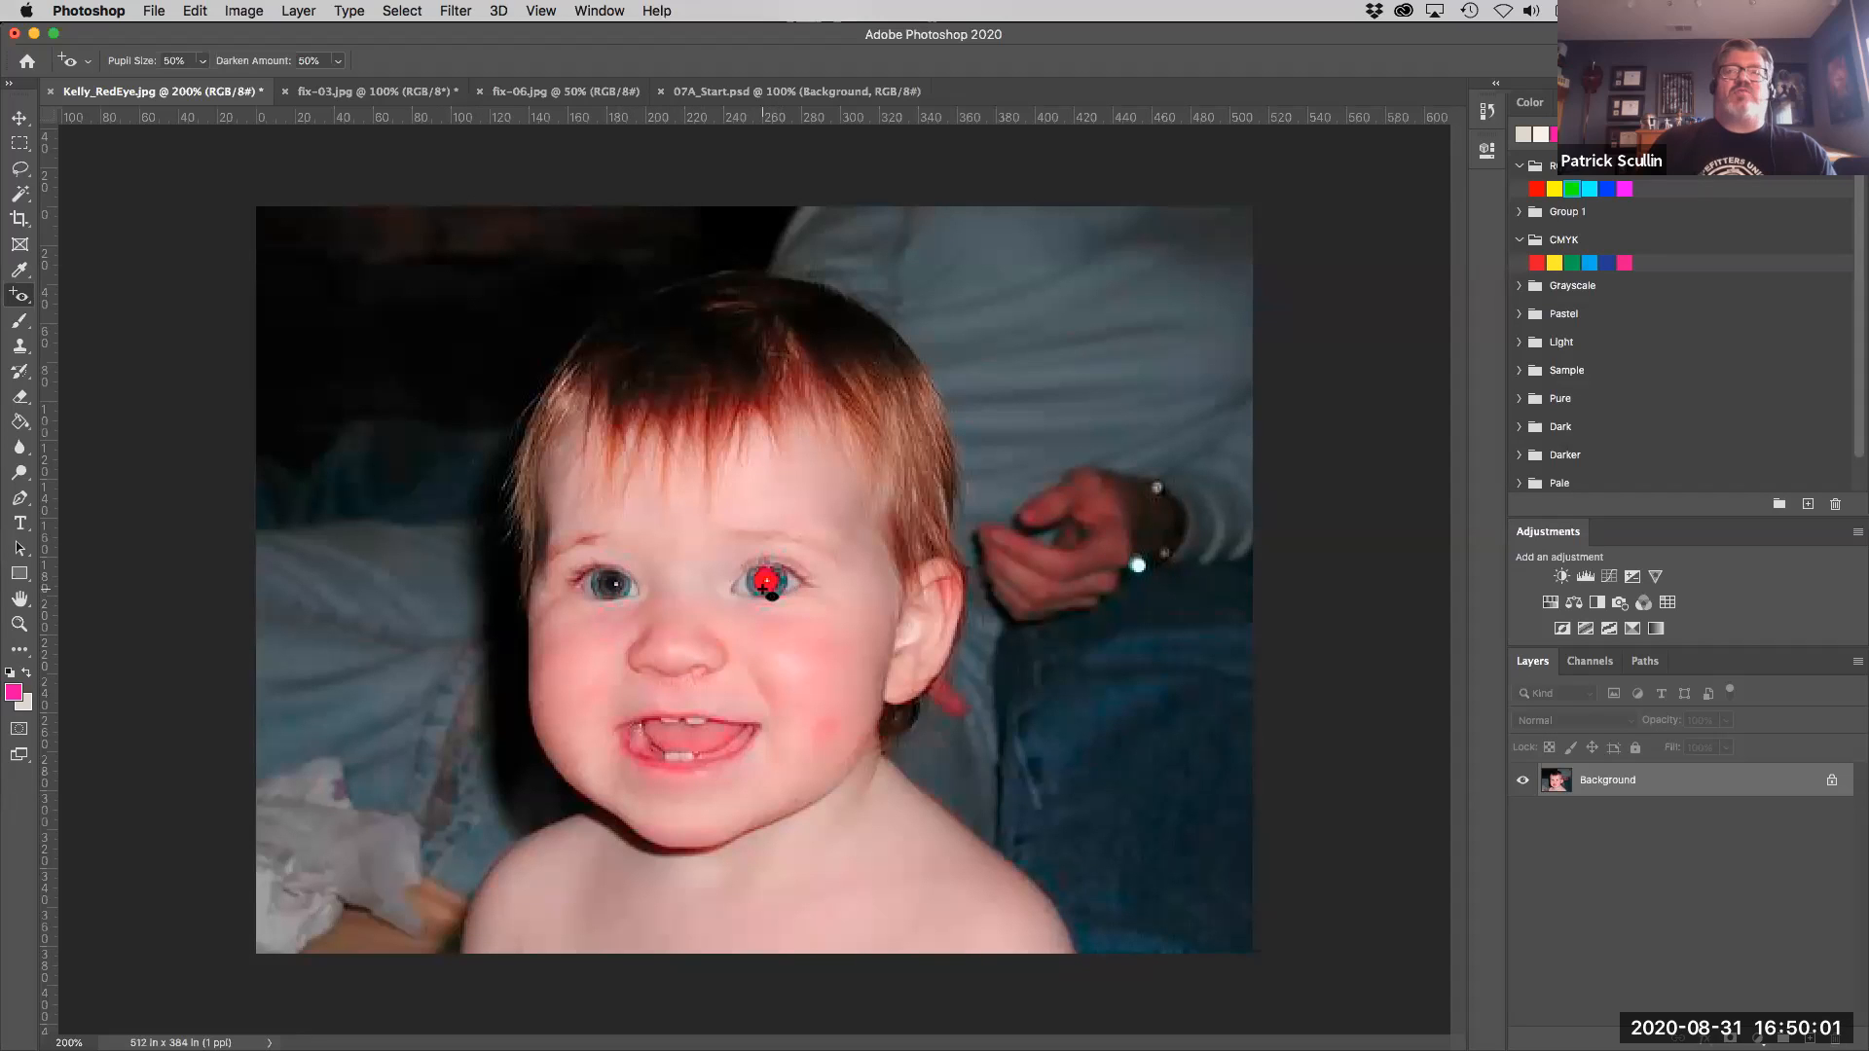
{"action": "left_click", "coordinate": [765, 582]}
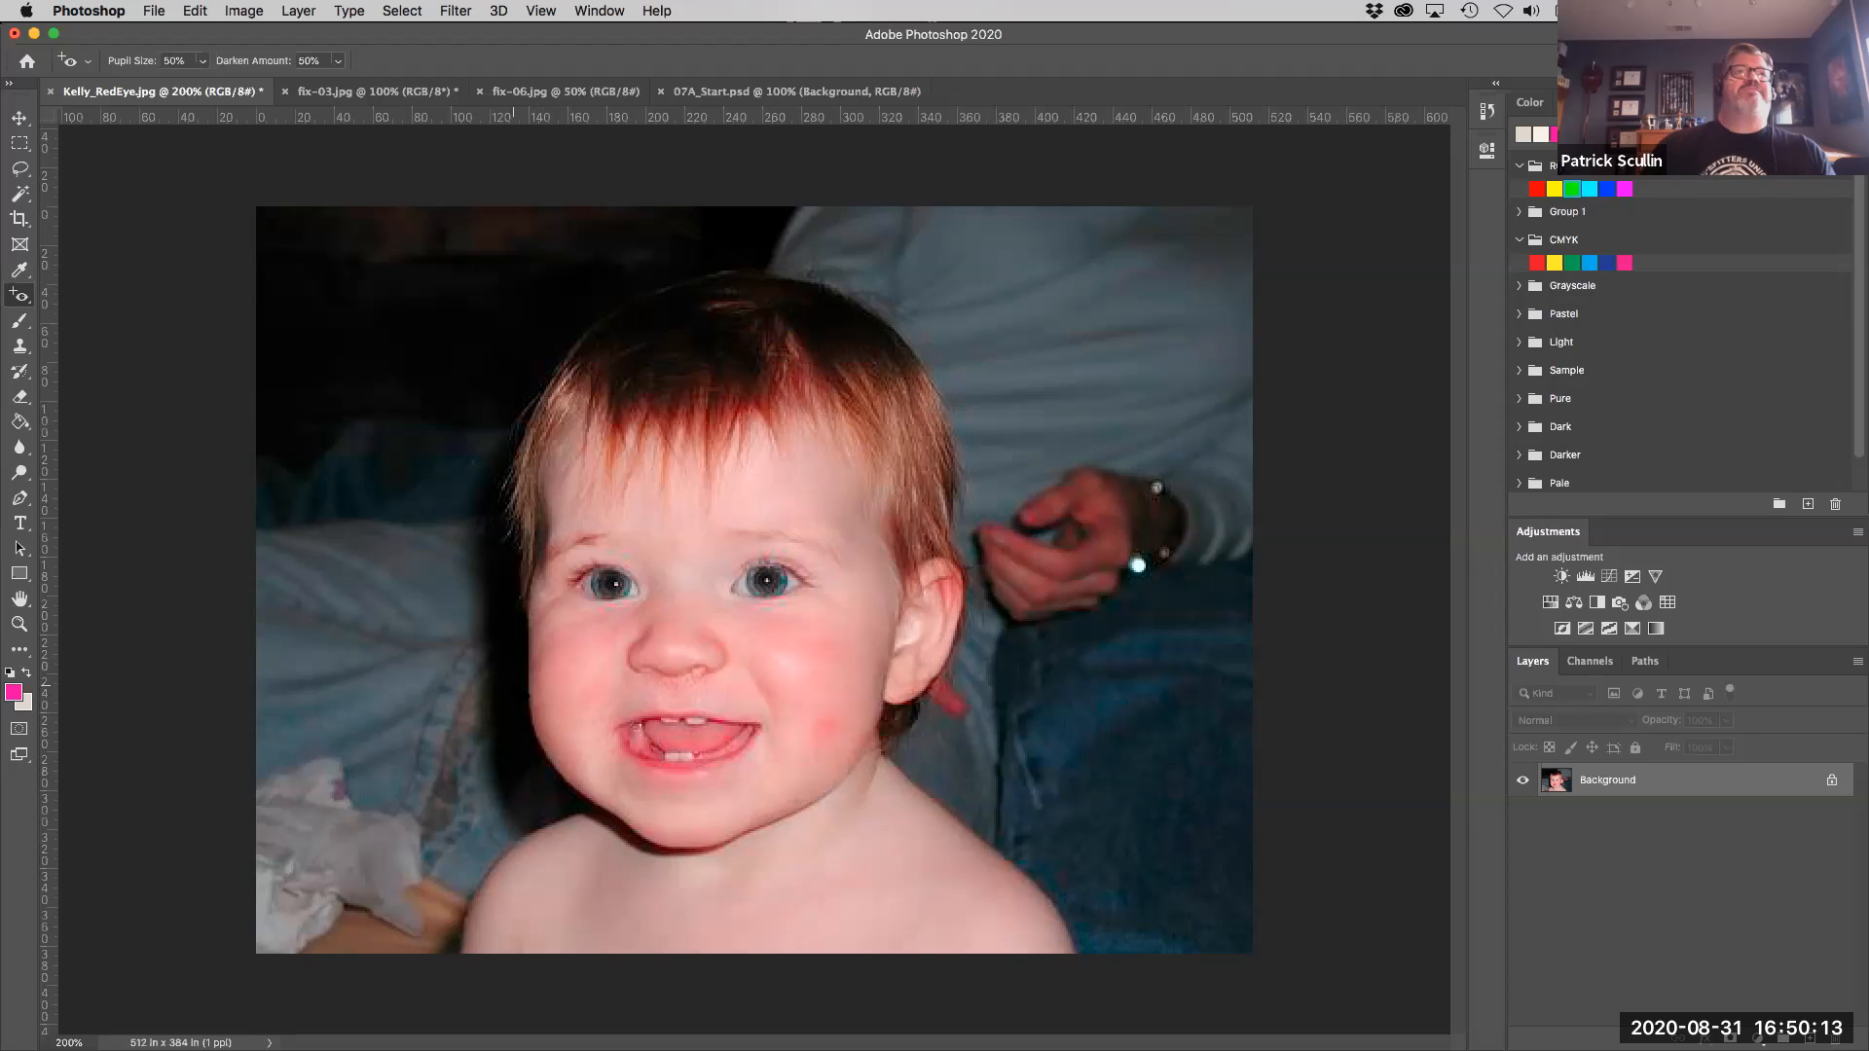
Switch to fix-03.jpg and lighten the men's dark faces with the Dodge Tool, using Midtones at 50% exposure.
{"action": "left_click", "coordinate": [366, 92]}
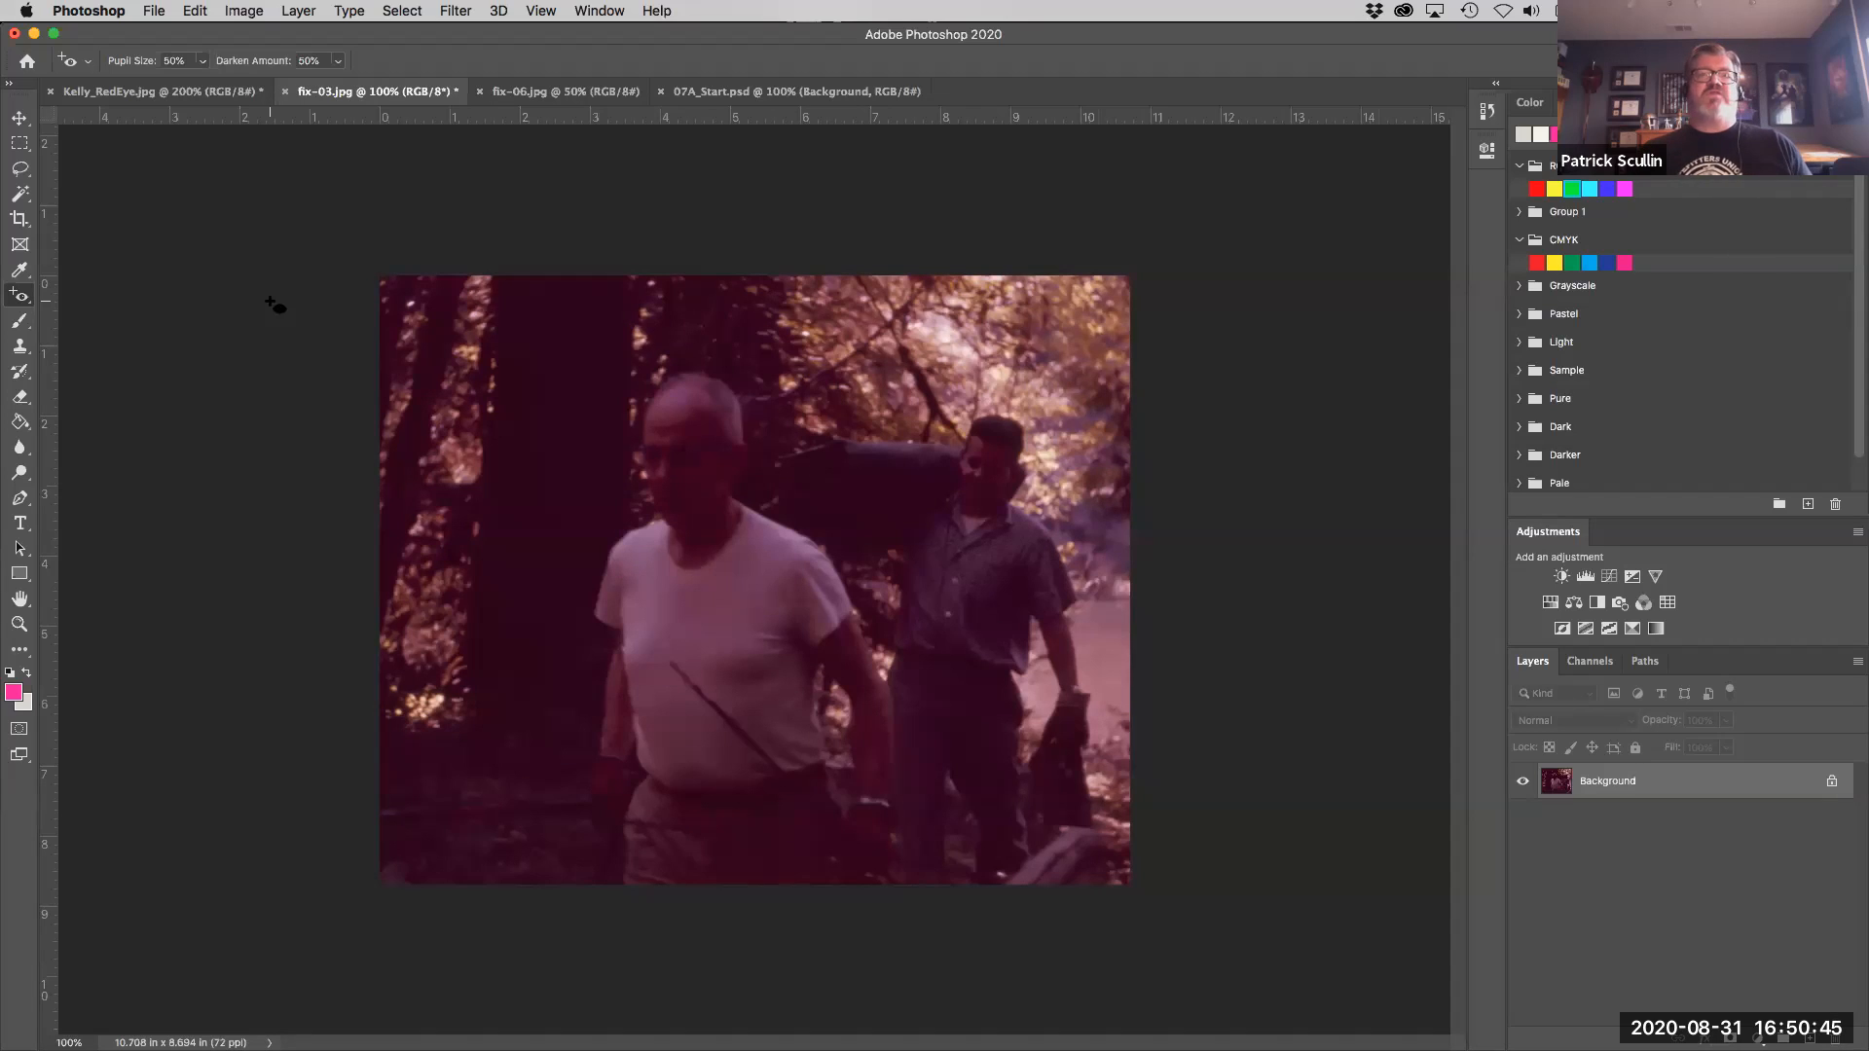
{"action": "key", "text": "super+equal"}
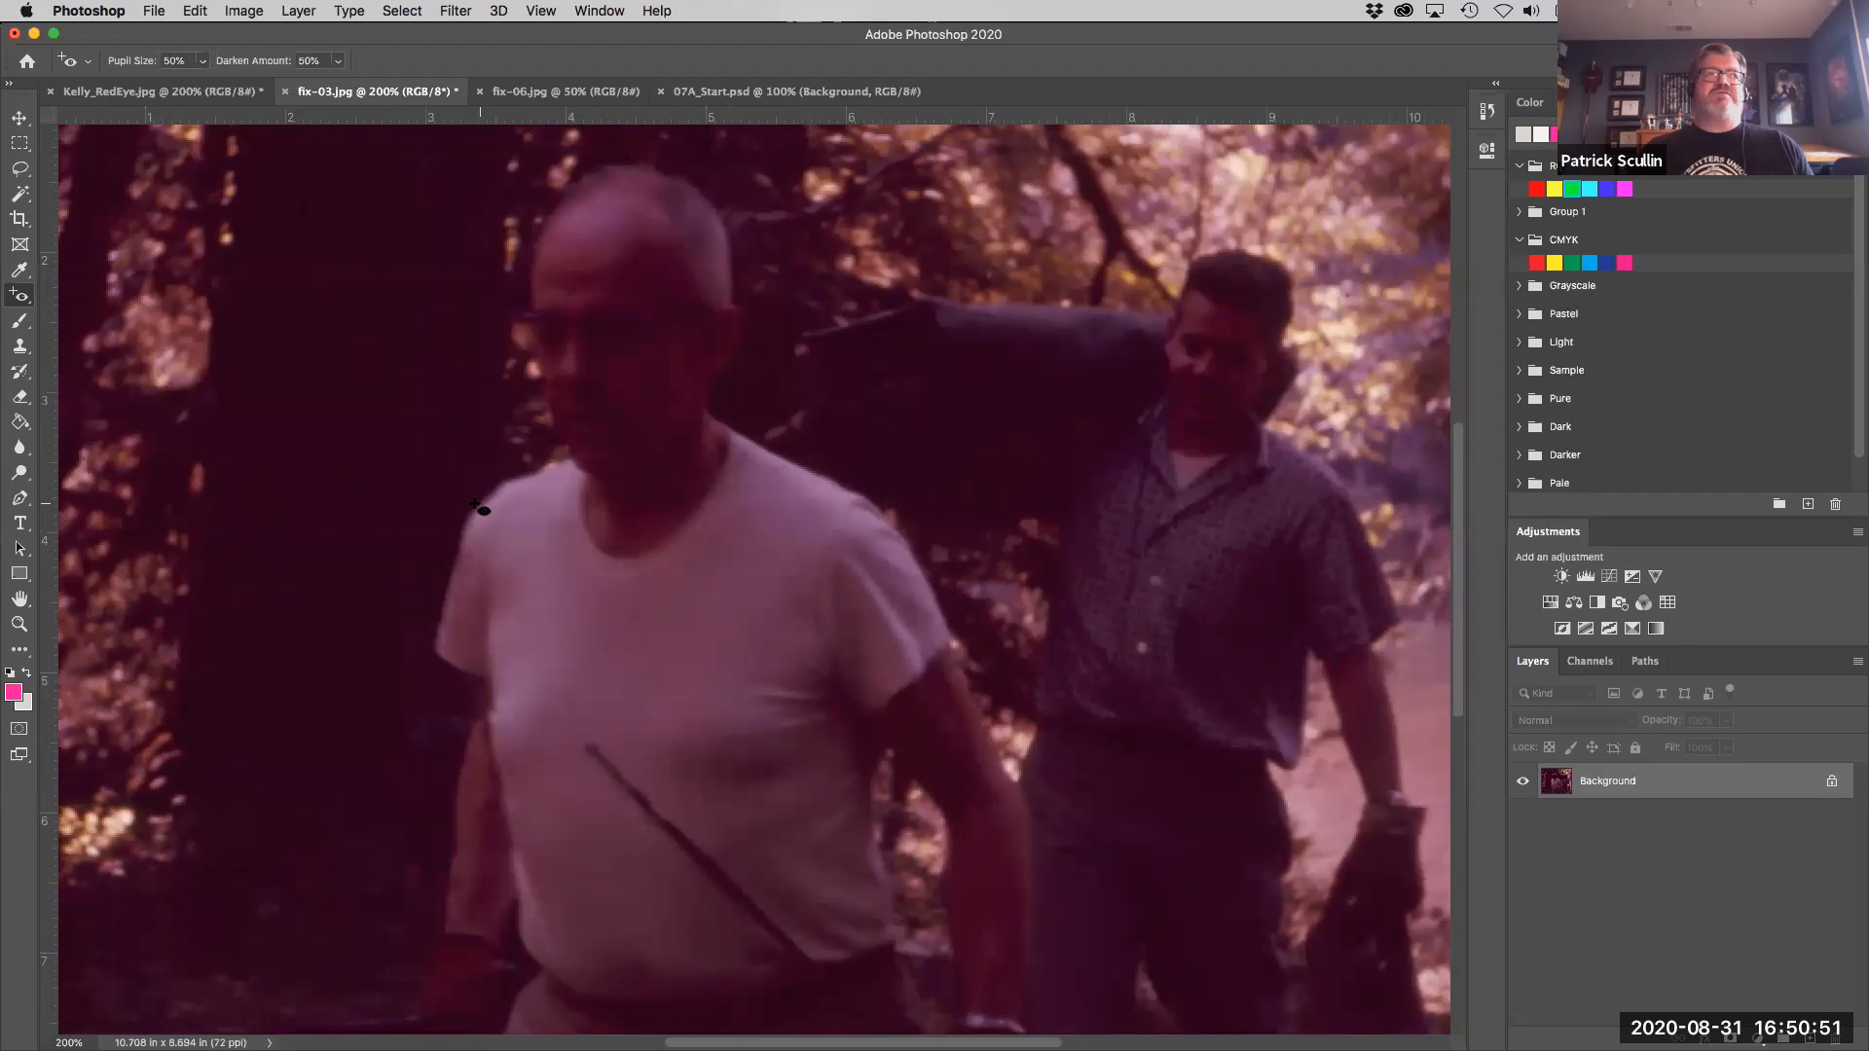
{"action": "left_click", "coordinate": [21, 475]}
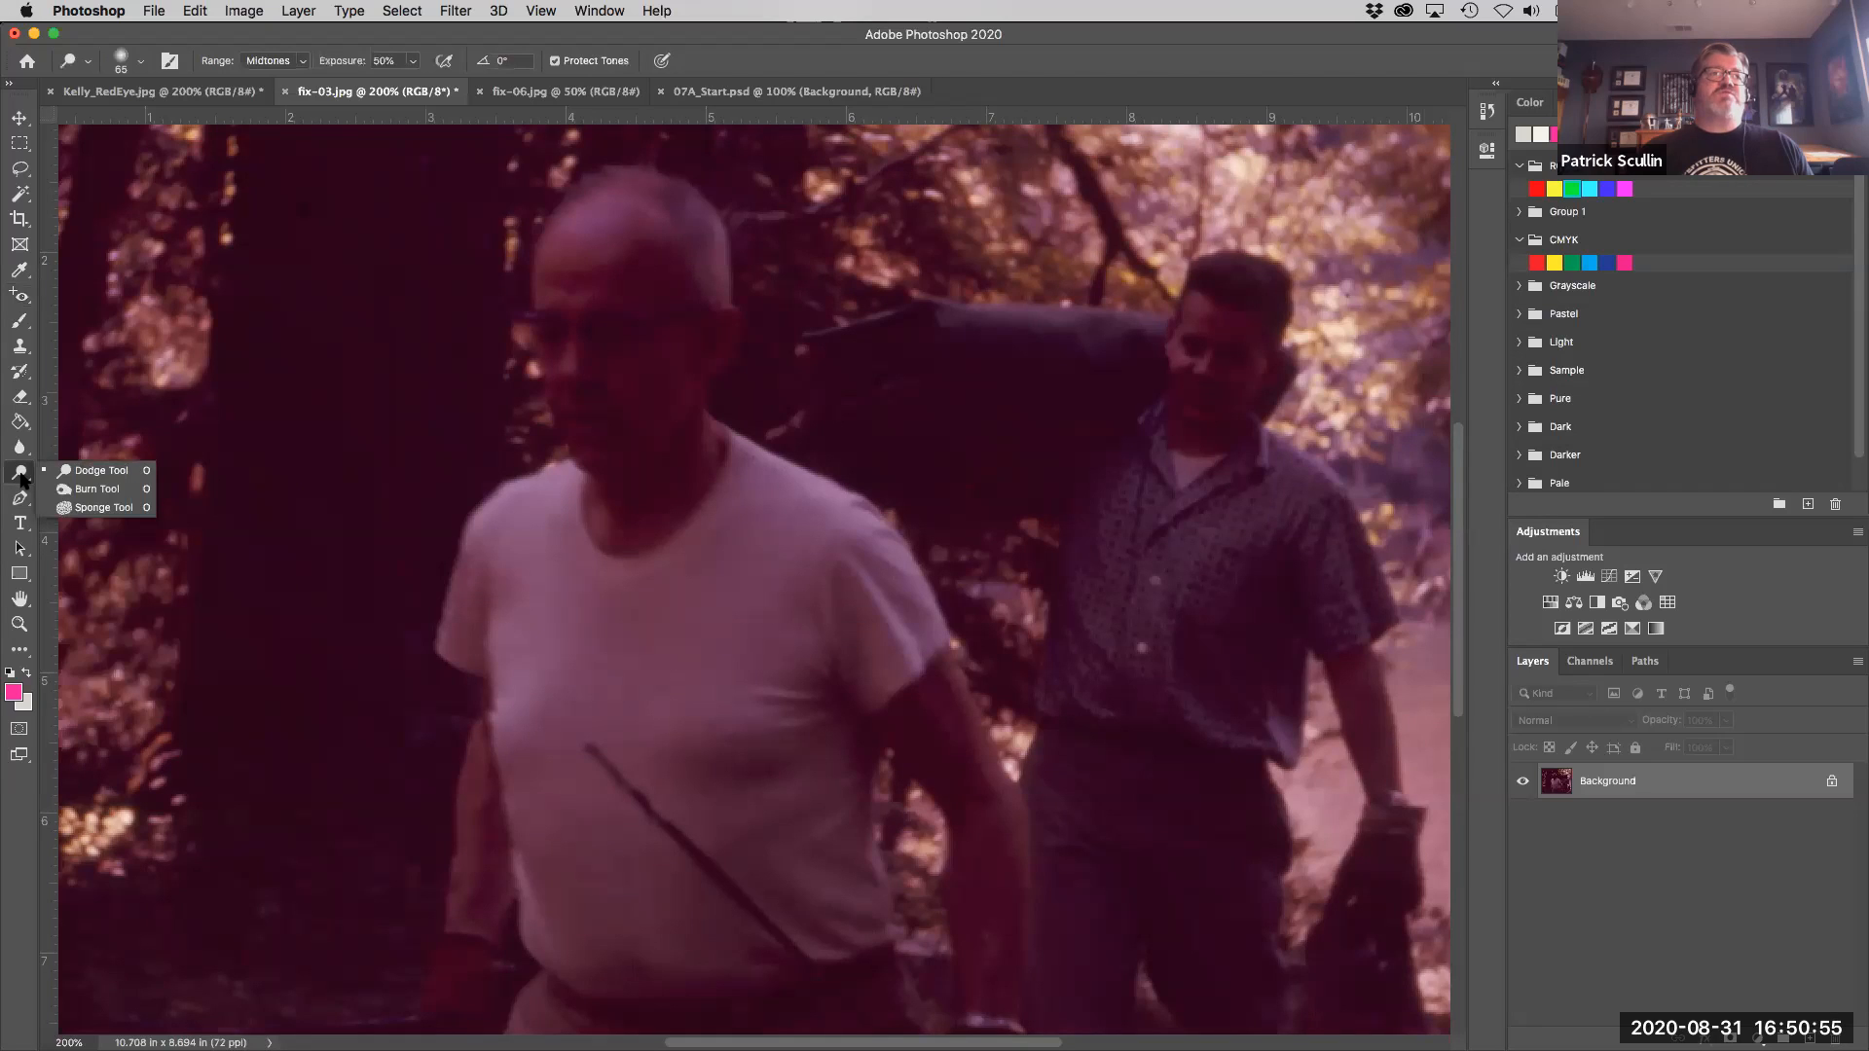
{"action": "left_click", "coordinate": [98, 470]}
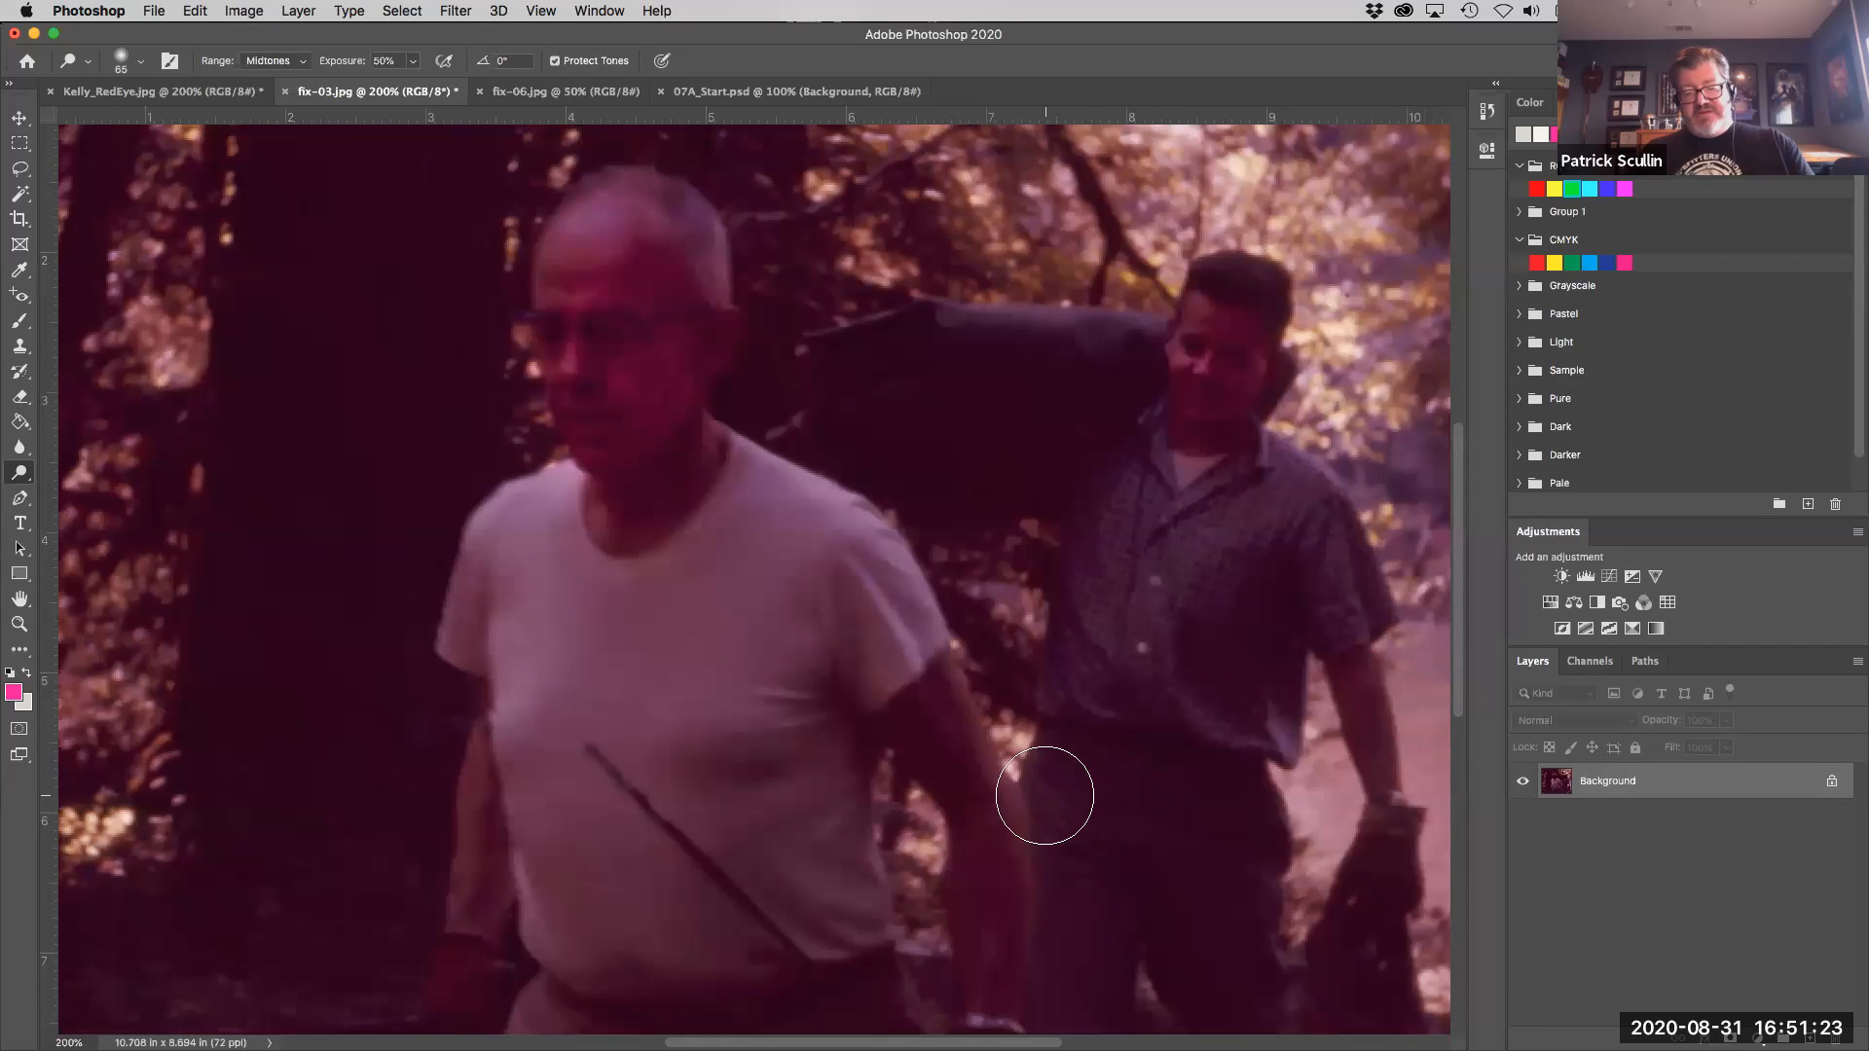
Reduce the Dodge brush size to 40 and lighten the front man's arms and gloved hand.
{"action": "key", "text": "bracketleft"}
{"action": "key", "text": "bracketleft"}
{"action": "key", "text": "bracketleft"}
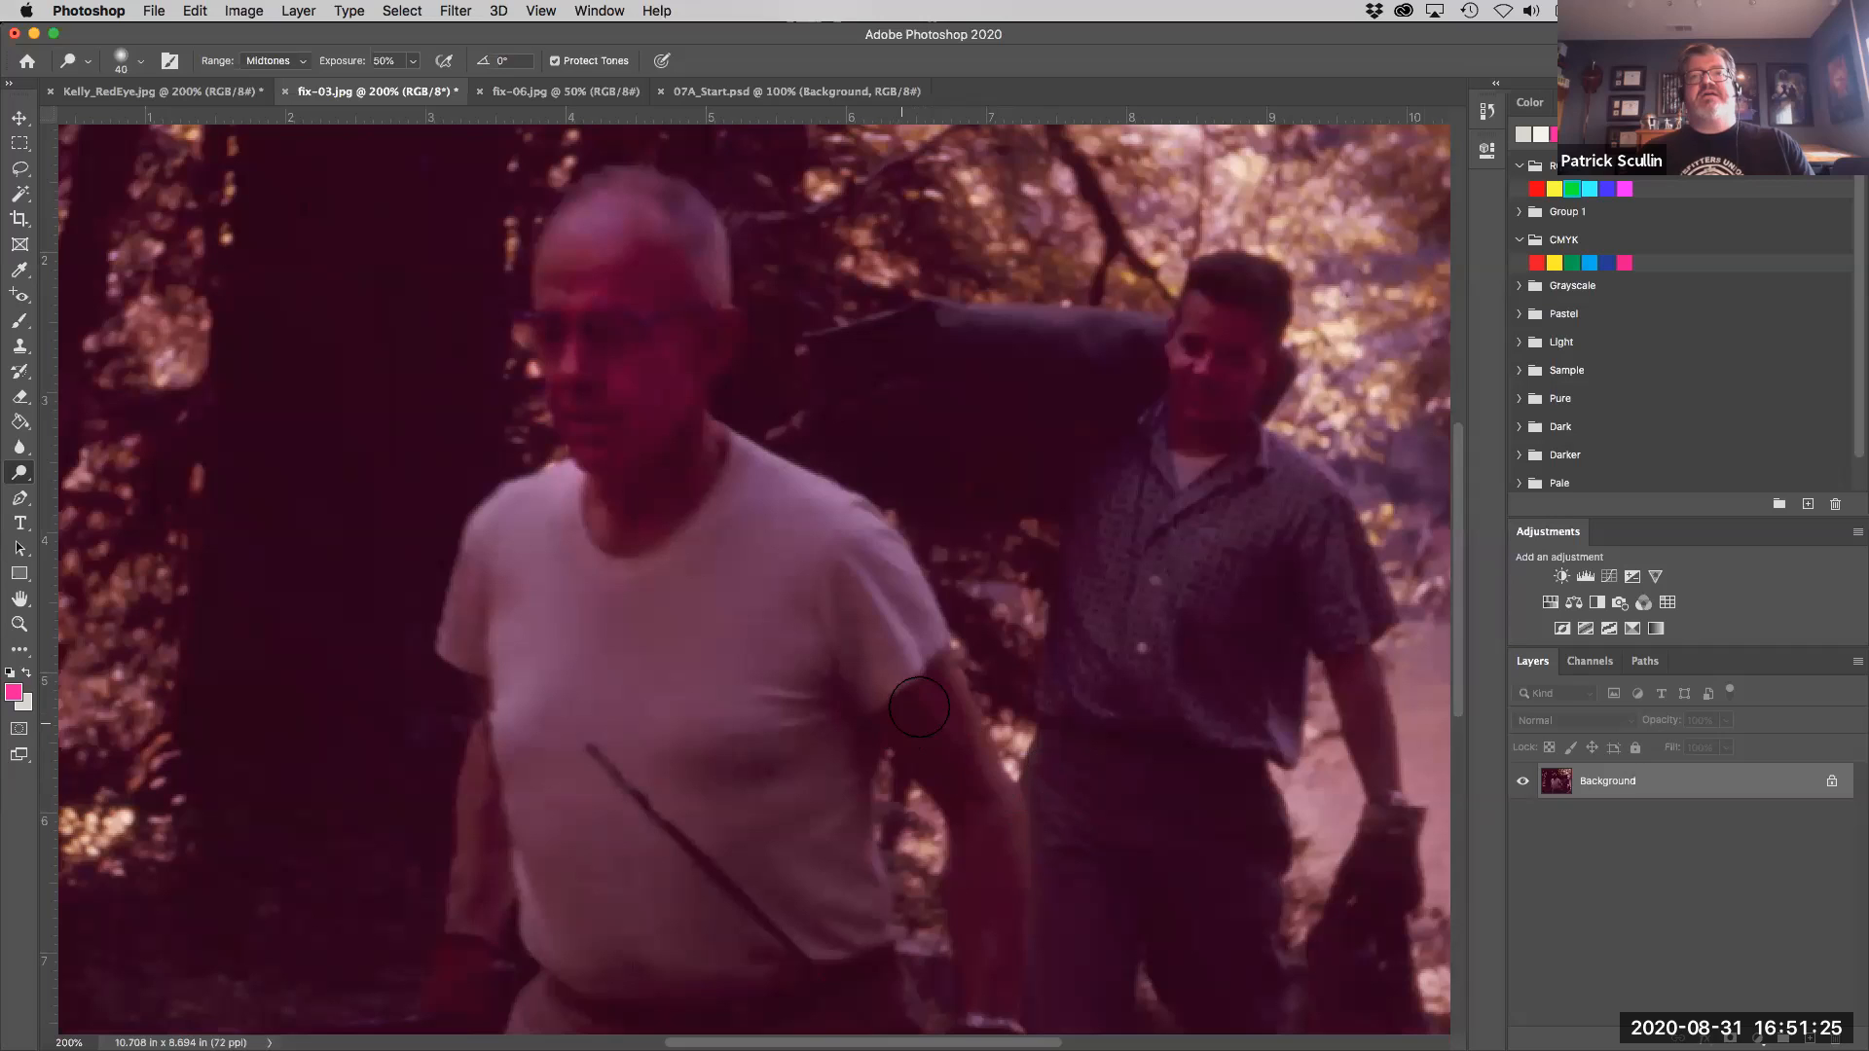
{"action": "mouse_move", "coordinate": [915, 721]}
{"action": "left_mouse_down"}
{"action": "mouse_move", "coordinate": [969, 820]}
{"action": "mouse_move", "coordinate": [964, 770]}
{"action": "mouse_move", "coordinate": [948, 724]}
{"action": "mouse_move", "coordinate": [991, 1017]}
{"action": "left_mouse_up"}
{"action": "scroll", "coordinate": [1088, 870], "scroll_direction": "down", "scroll_amount": 4}
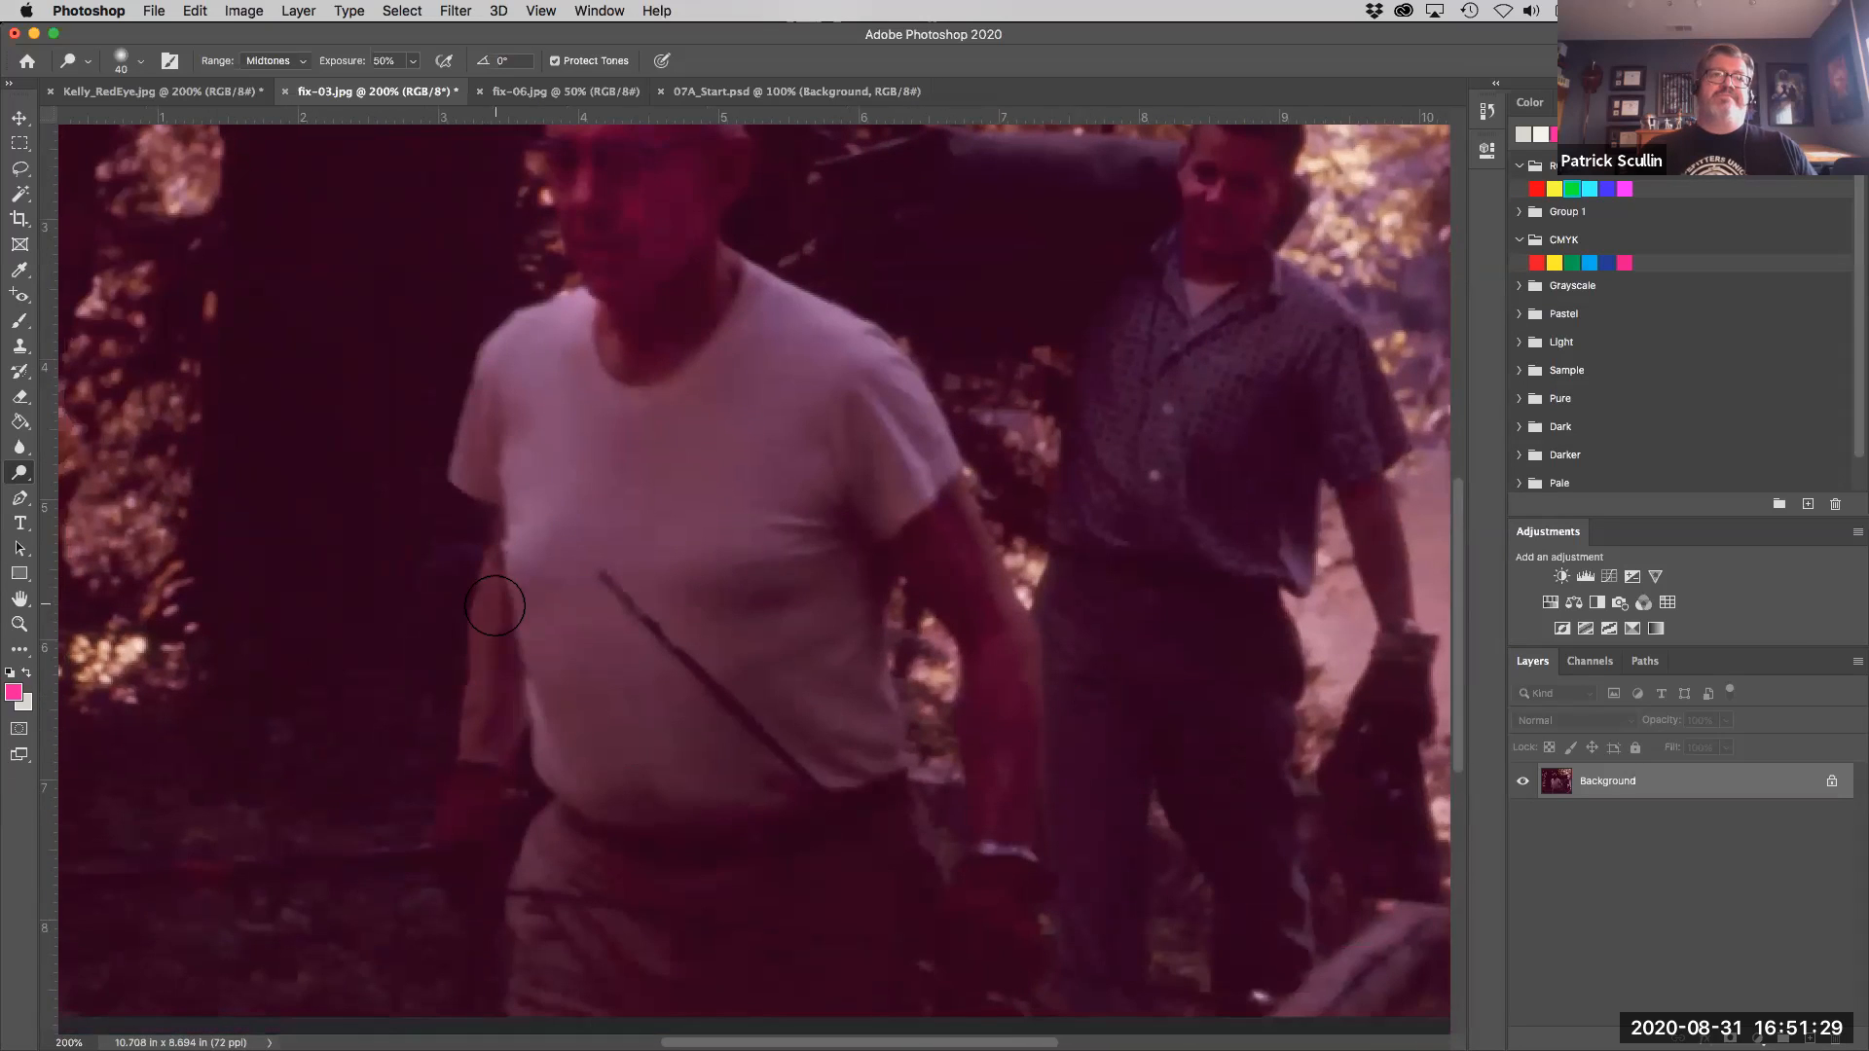
{"action": "mouse_move", "coordinate": [959, 802]}
{"action": "left_mouse_down"}
{"action": "mouse_move", "coordinate": [1129, 711]}
{"action": "mouse_move", "coordinate": [1018, 669]}
{"action": "mouse_move", "coordinate": [989, 636]}
{"action": "mouse_move", "coordinate": [997, 864]}
{"action": "mouse_move", "coordinate": [1020, 684]}
{"action": "mouse_move", "coordinate": [1017, 837]}
{"action": "left_mouse_up"}
Enlarge the Dodge brush to 70 and lighten the dark bundle on the second man's shoulder.
{"action": "scroll", "coordinate": [1217, 760], "scroll_direction": "up", "scroll_amount": 4}
{"action": "scroll", "coordinate": [1217, 759], "scroll_direction": "right", "scroll_amount": 3}
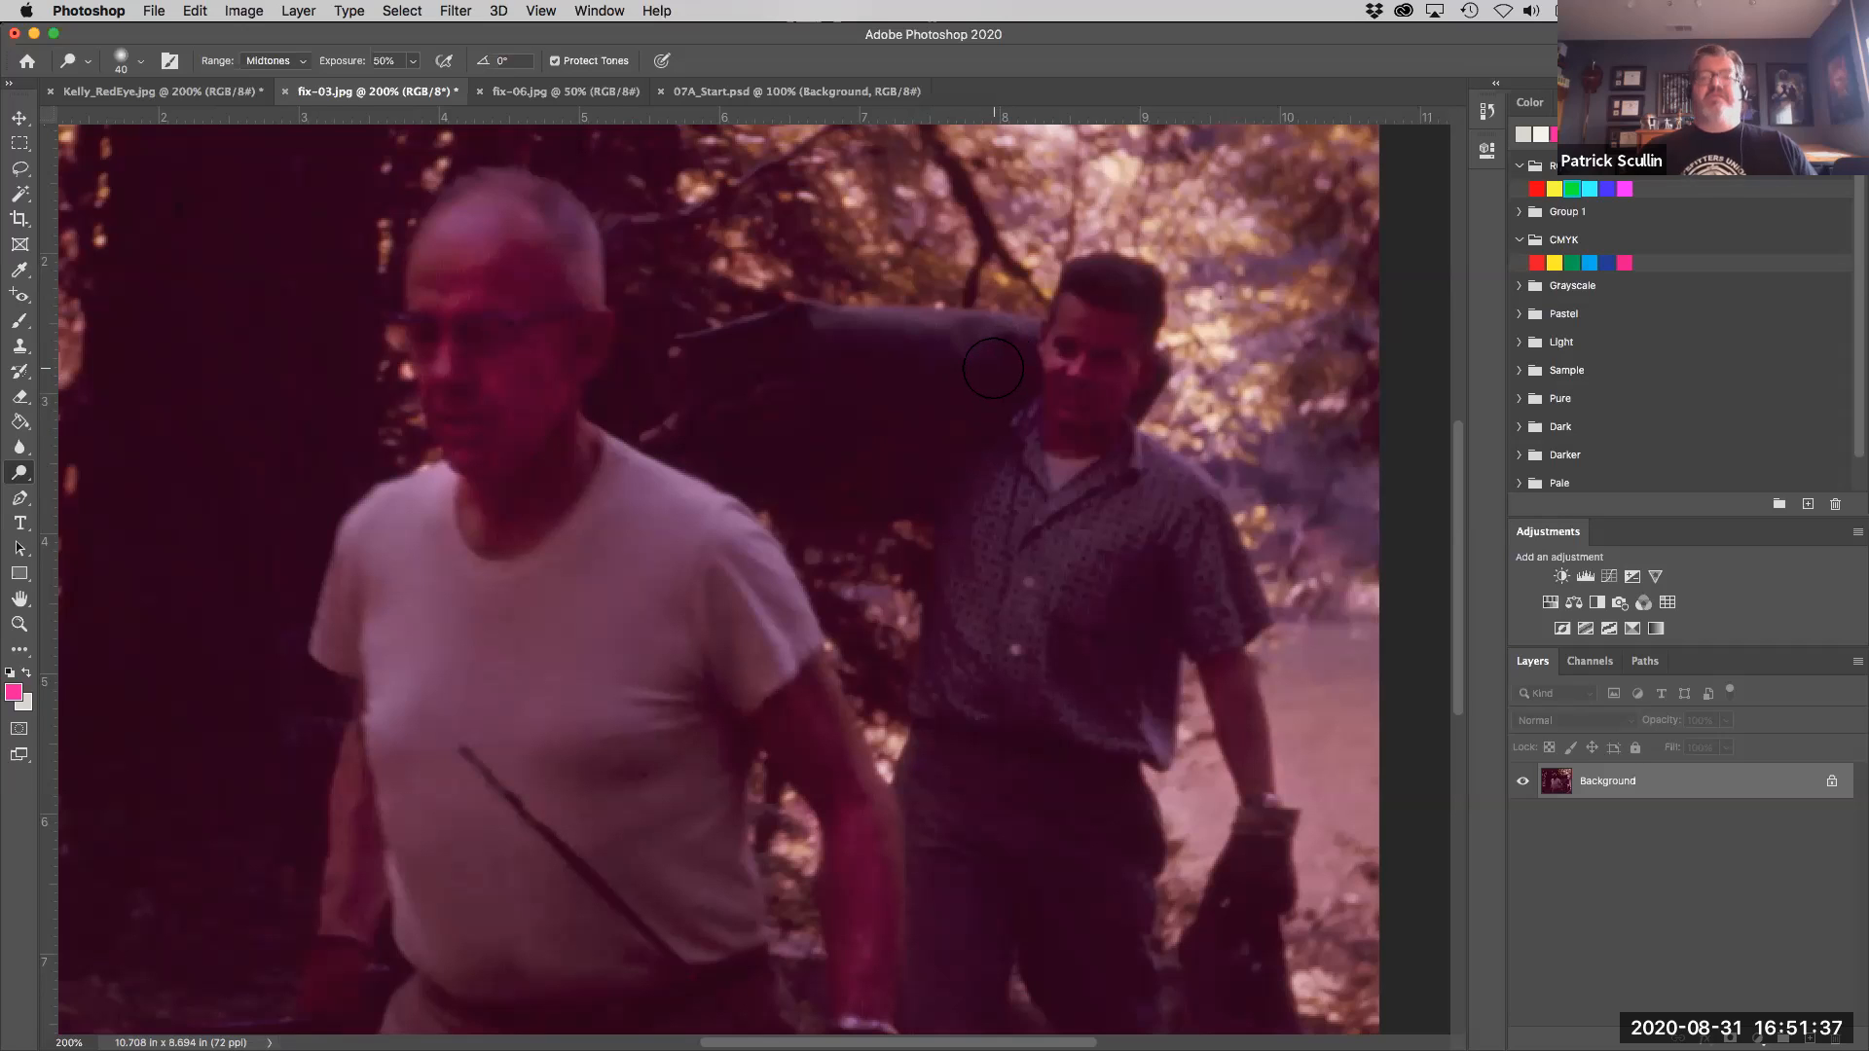
{"action": "key", "text": "bracketright"}
{"action": "key", "text": "bracketright"}
{"action": "key", "text": "bracketright"}
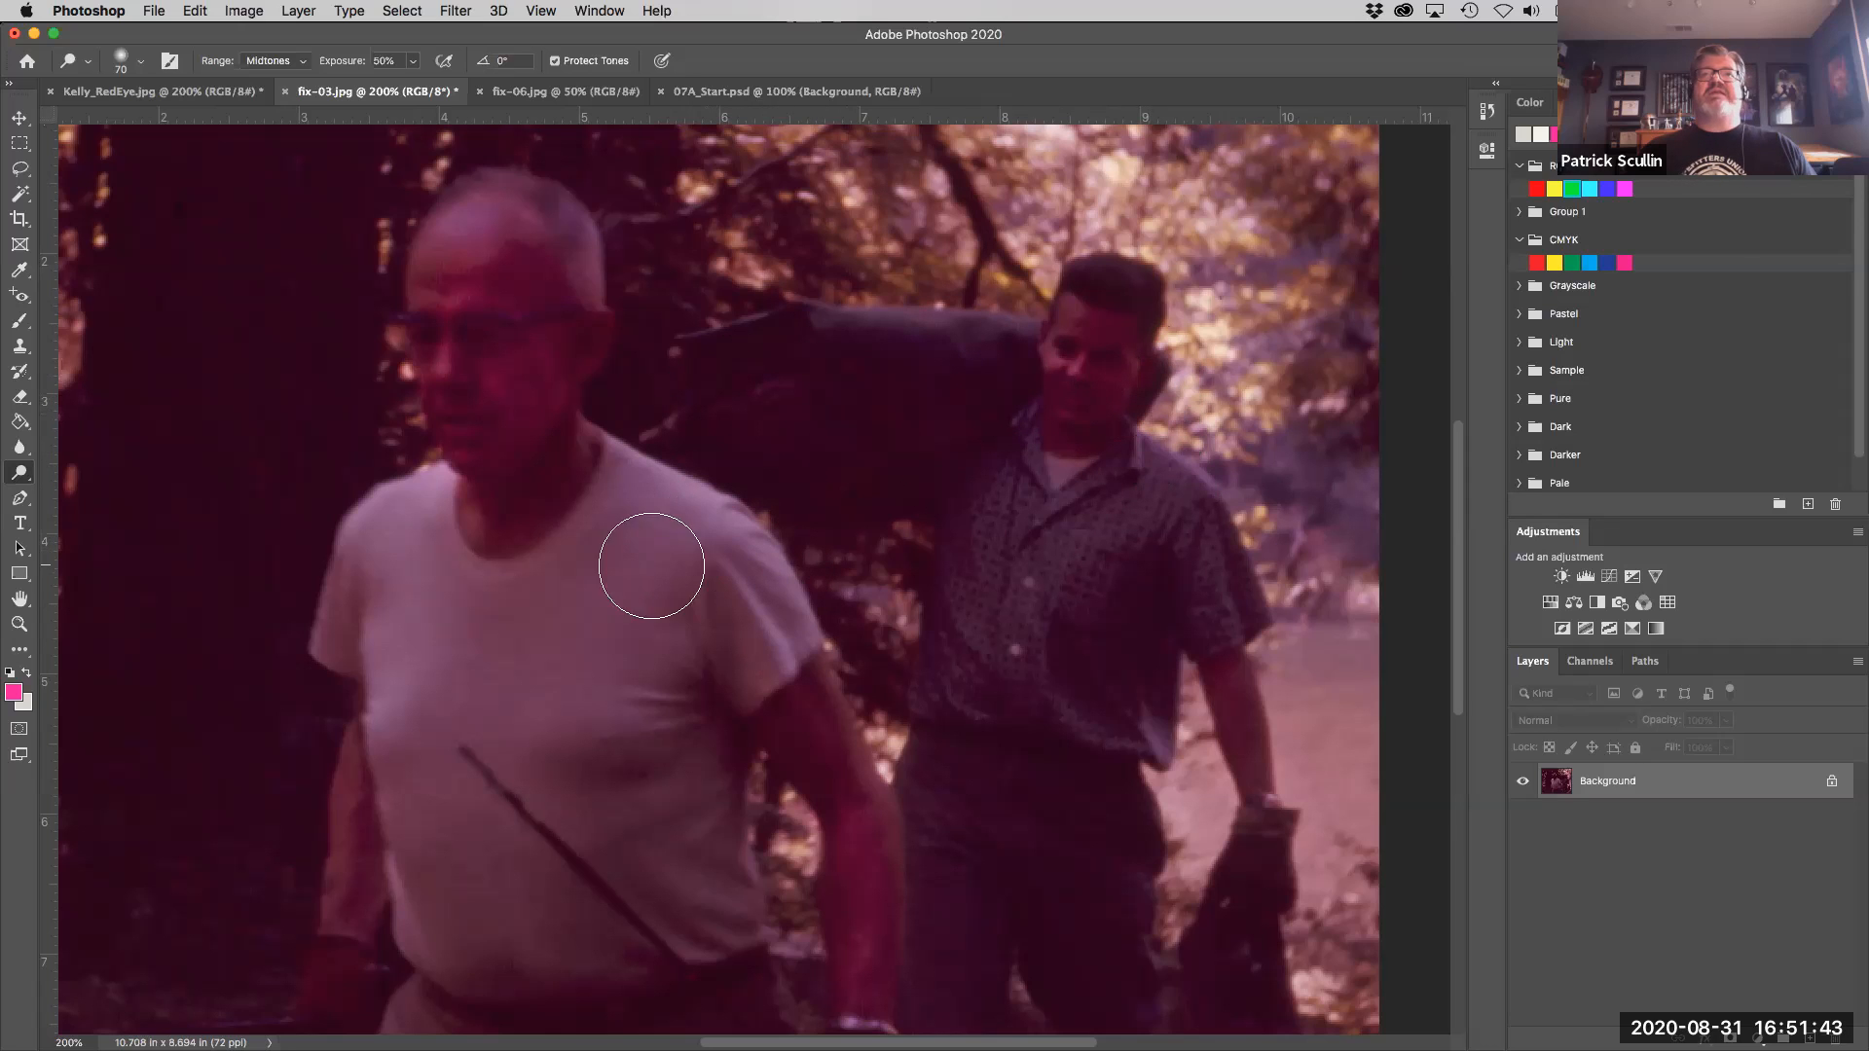
{"action": "key", "text": "super+minus"}
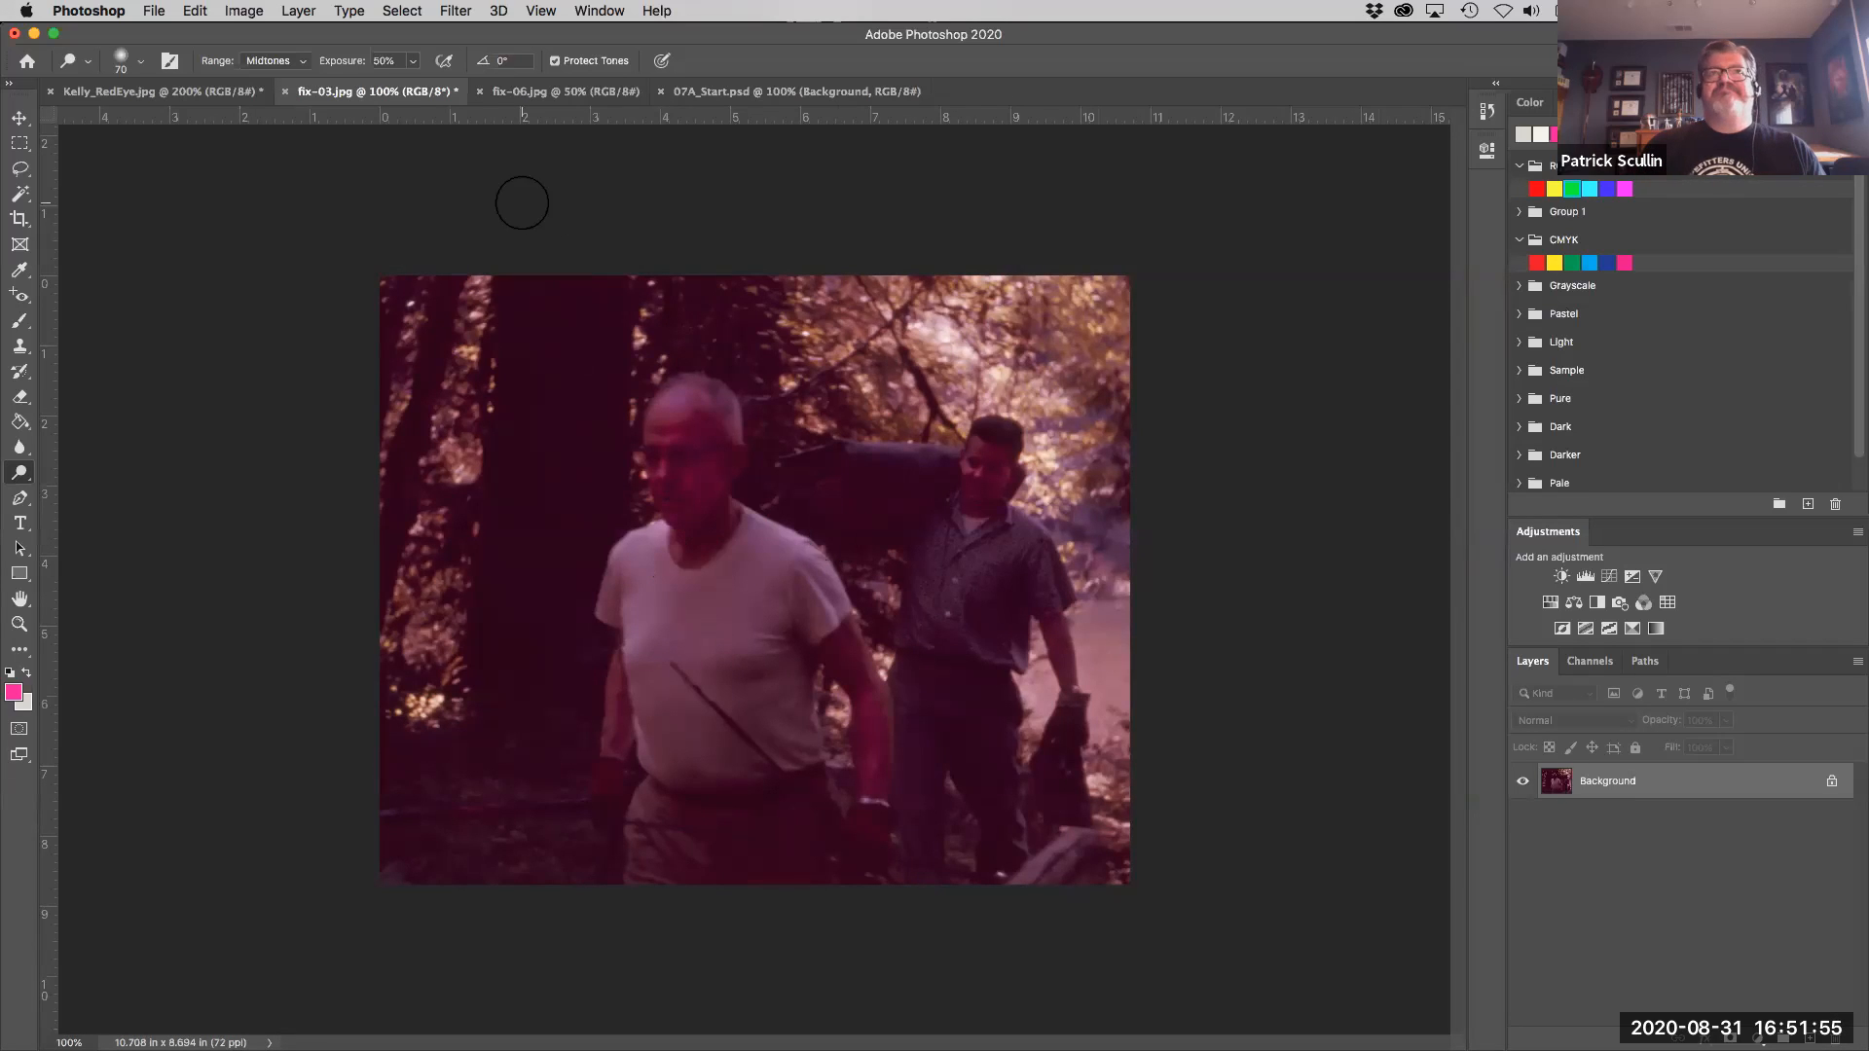
Apply a Color Balance adjustment to fix-03.jpg with the Shadows levels set to -10, +10 and -5.
{"action": "left_click", "coordinate": [242, 10]}
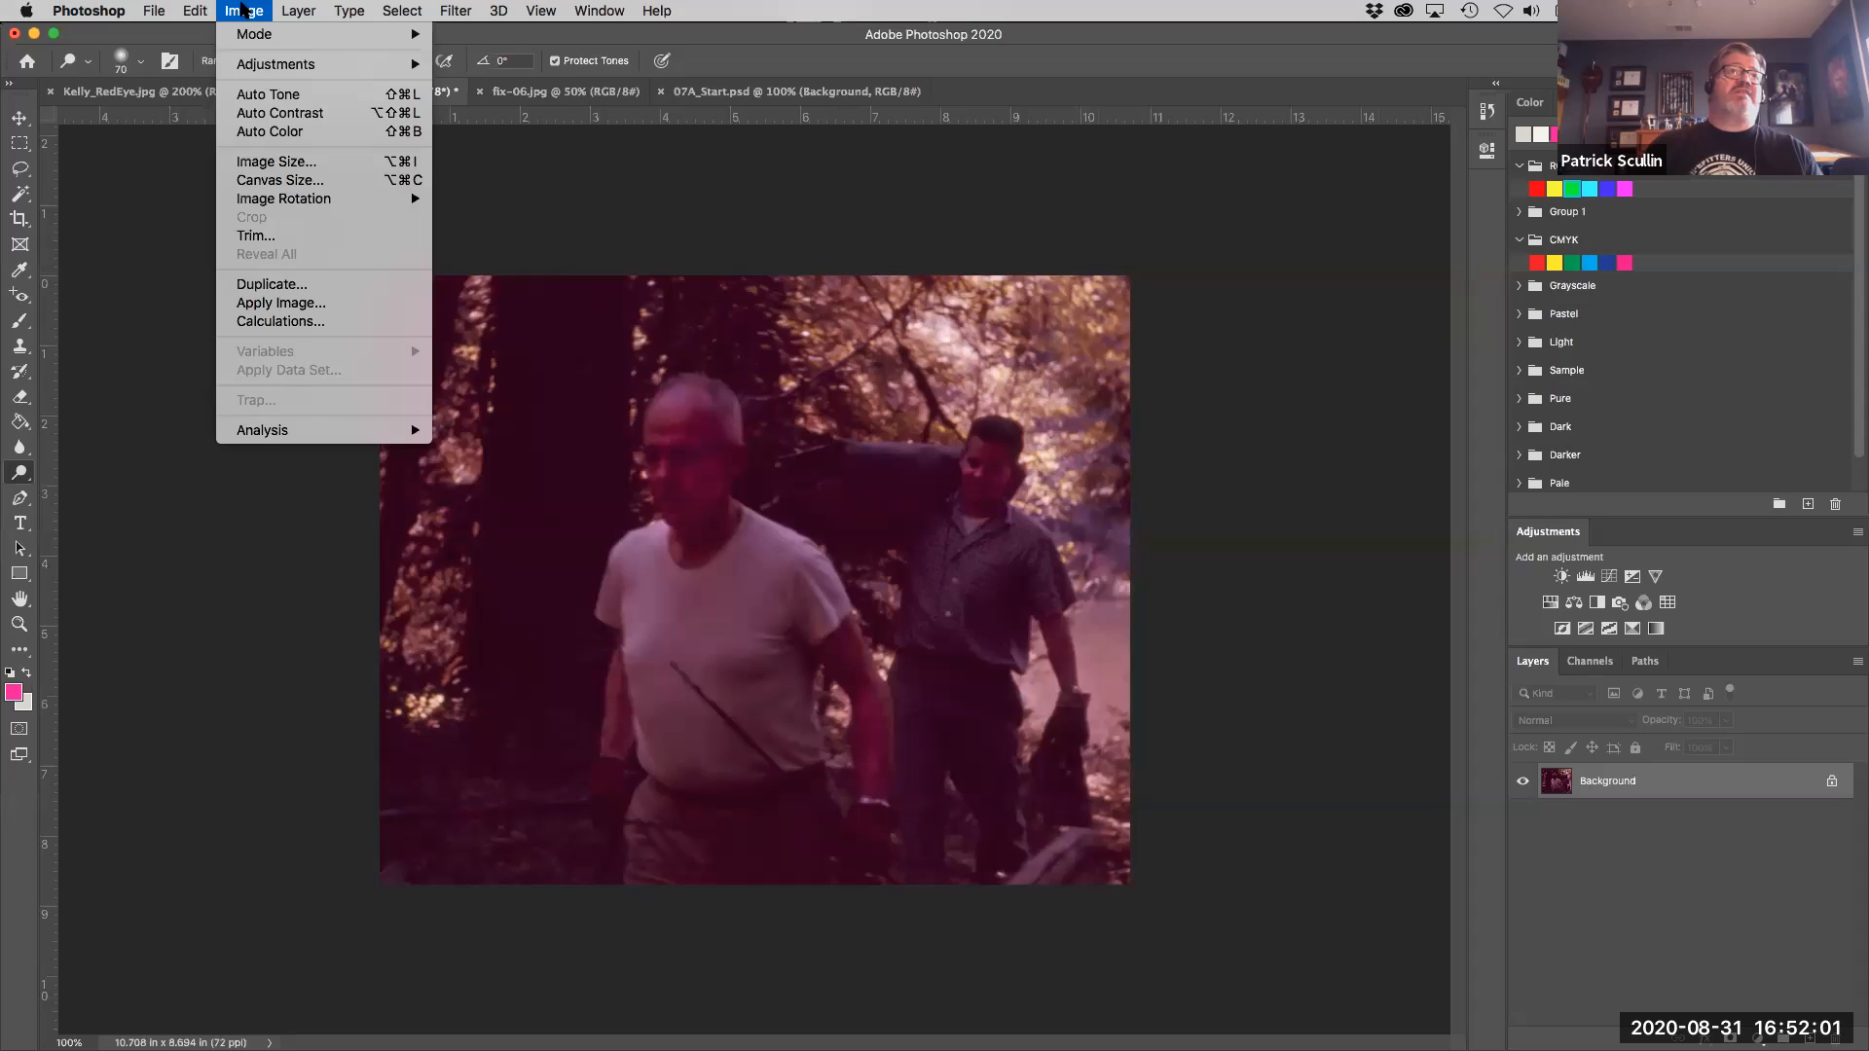
{"action": "mouse_move", "coordinate": [252, 66]}
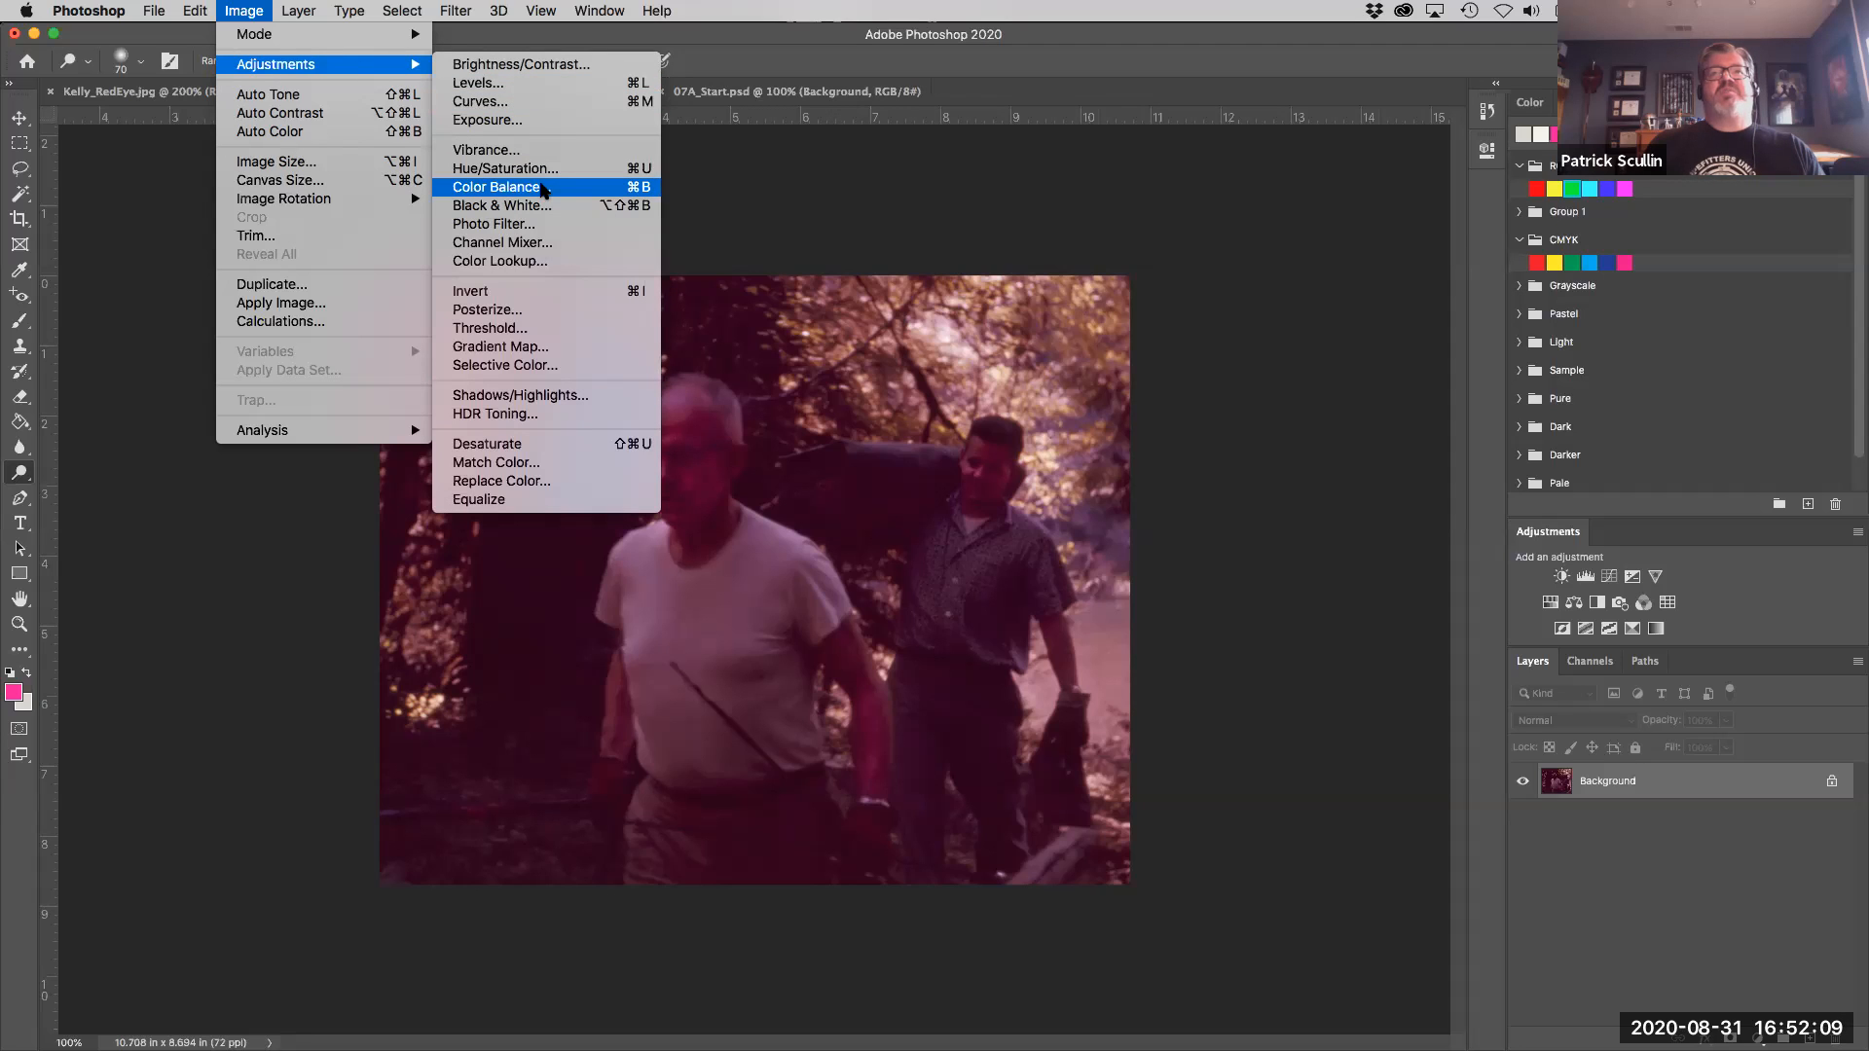
{"action": "left_click", "coordinate": [544, 187]}
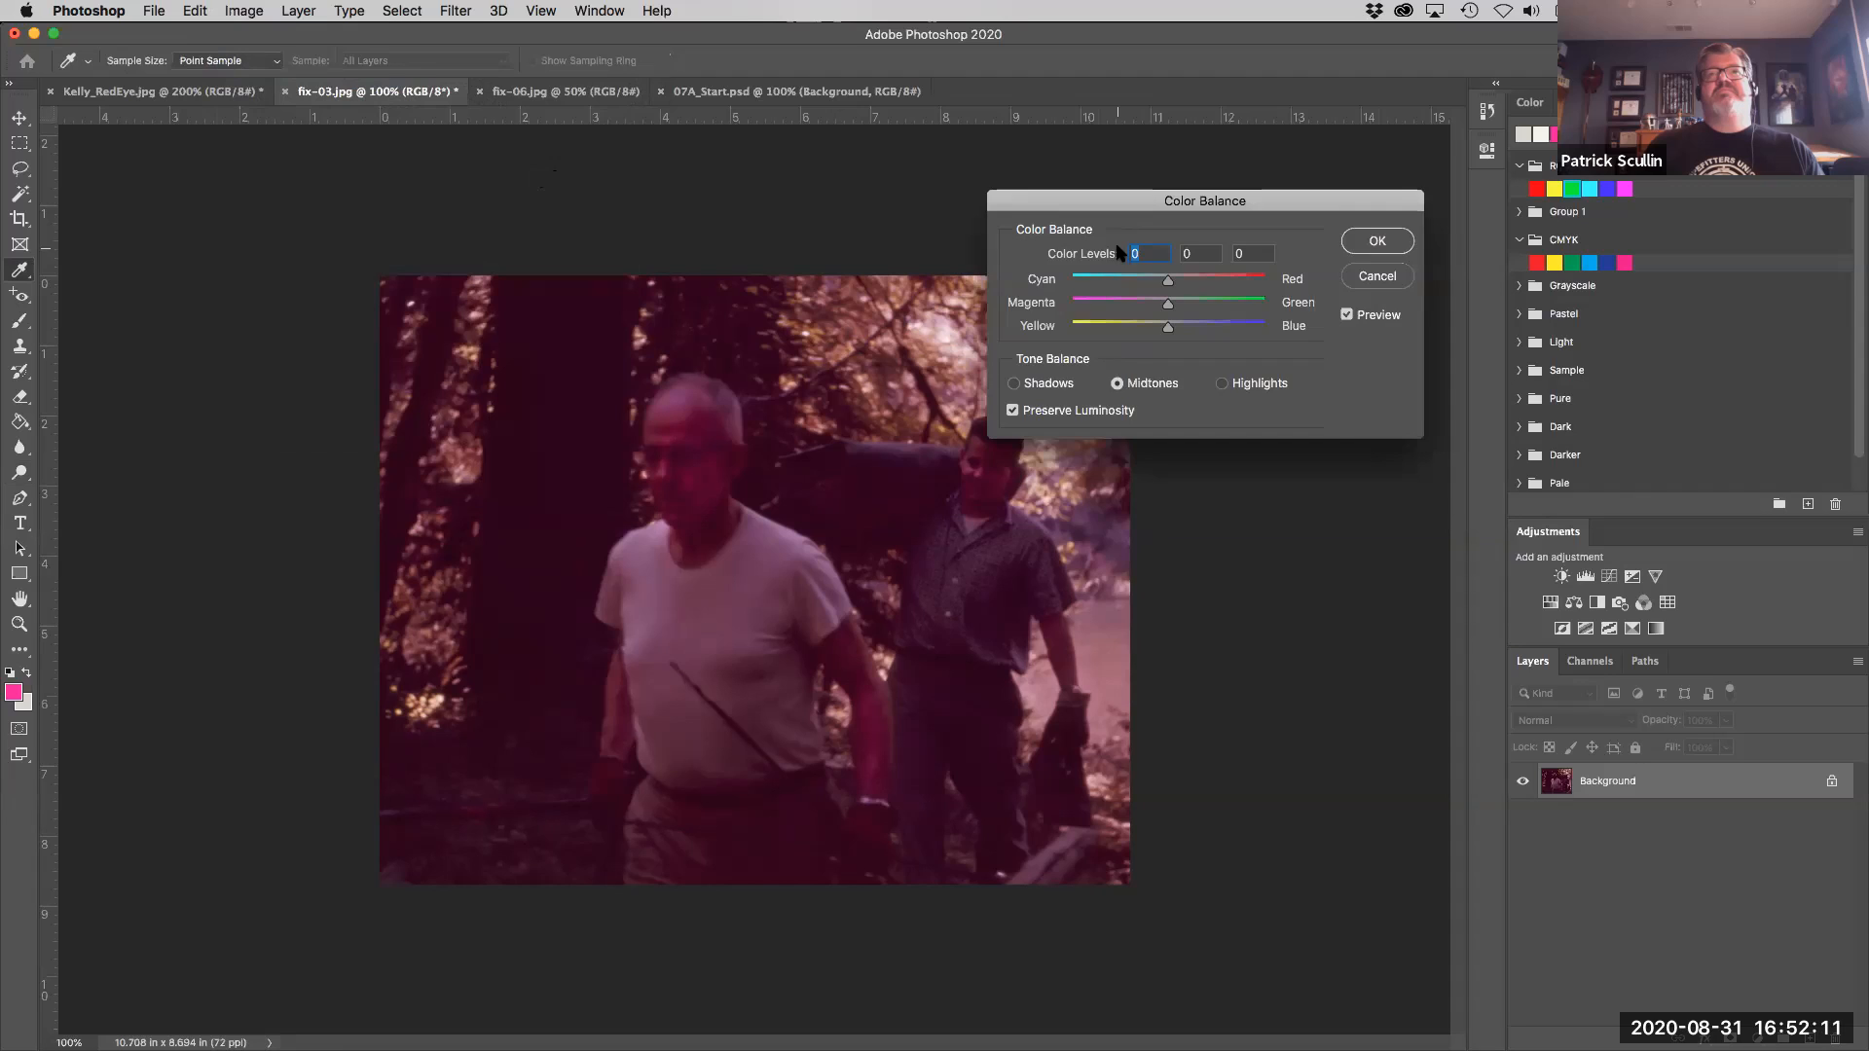
{"action": "left_click_drag", "start_coordinate": [1061, 202], "coordinate": [1229, 378]}
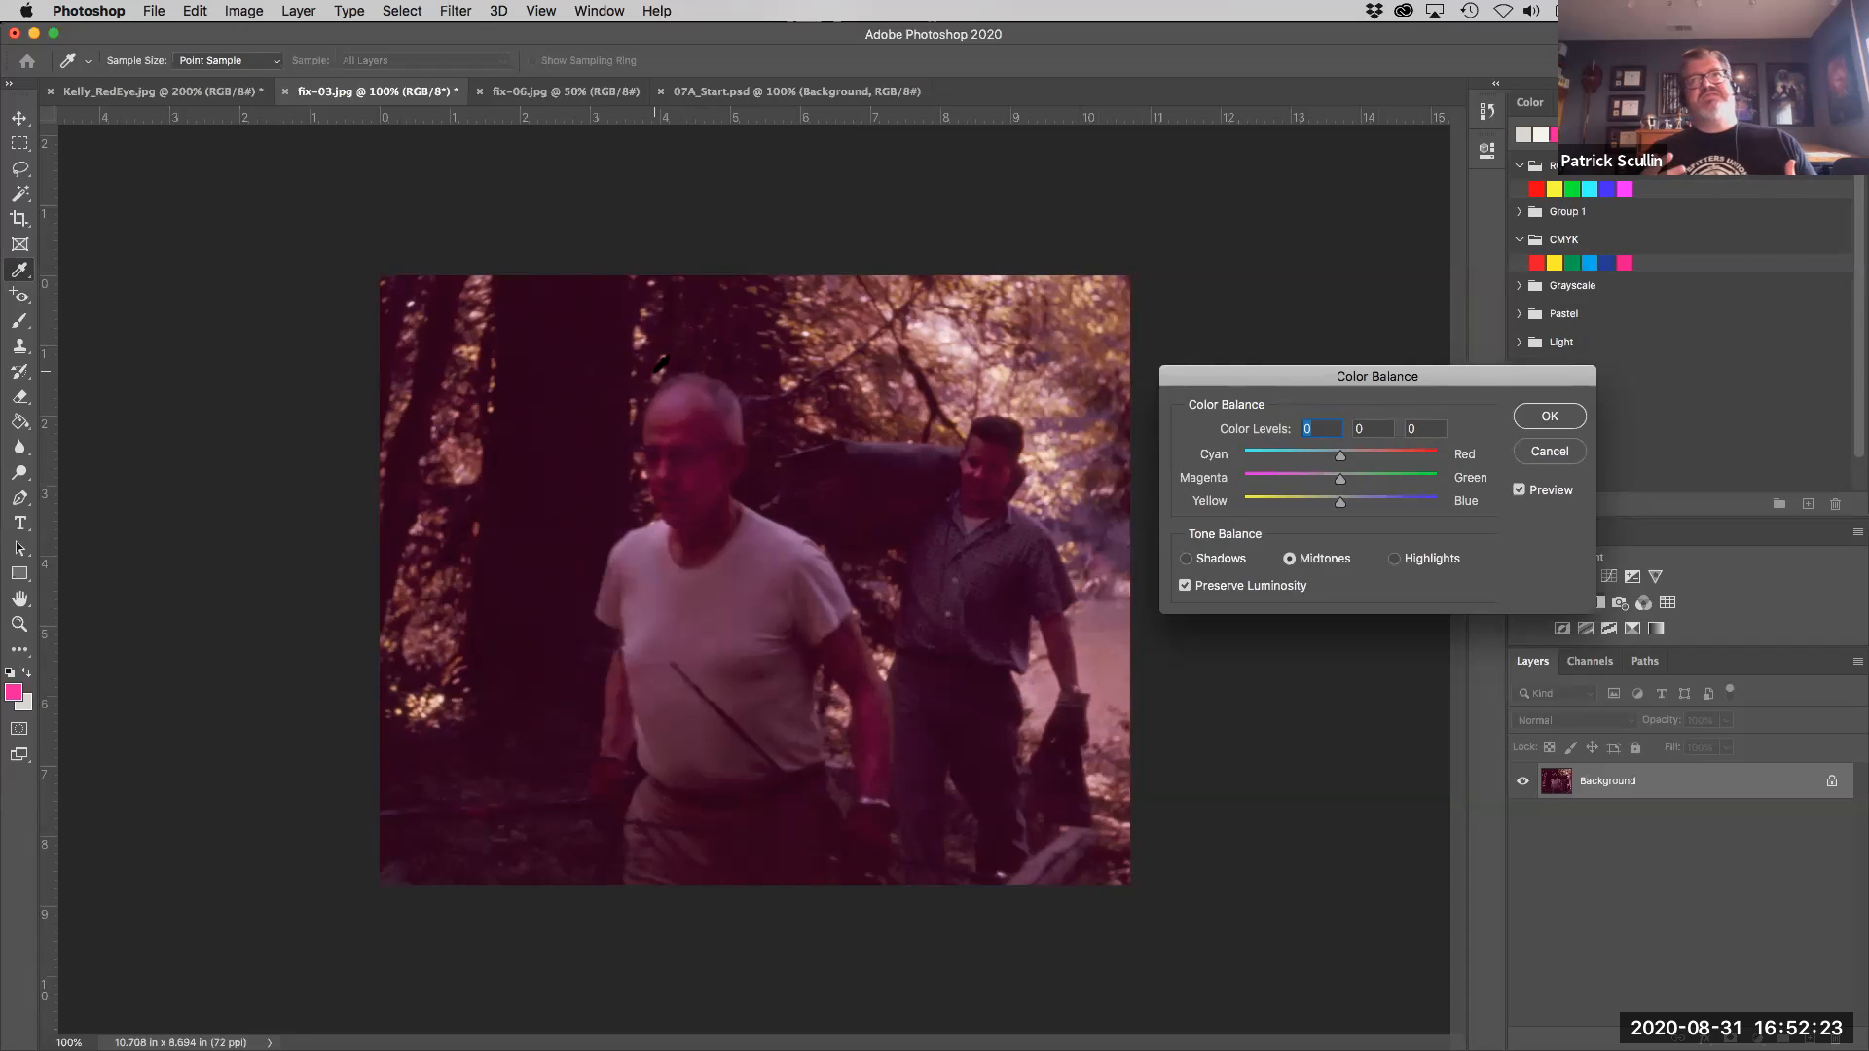
{"action": "left_click", "coordinate": [1188, 560]}
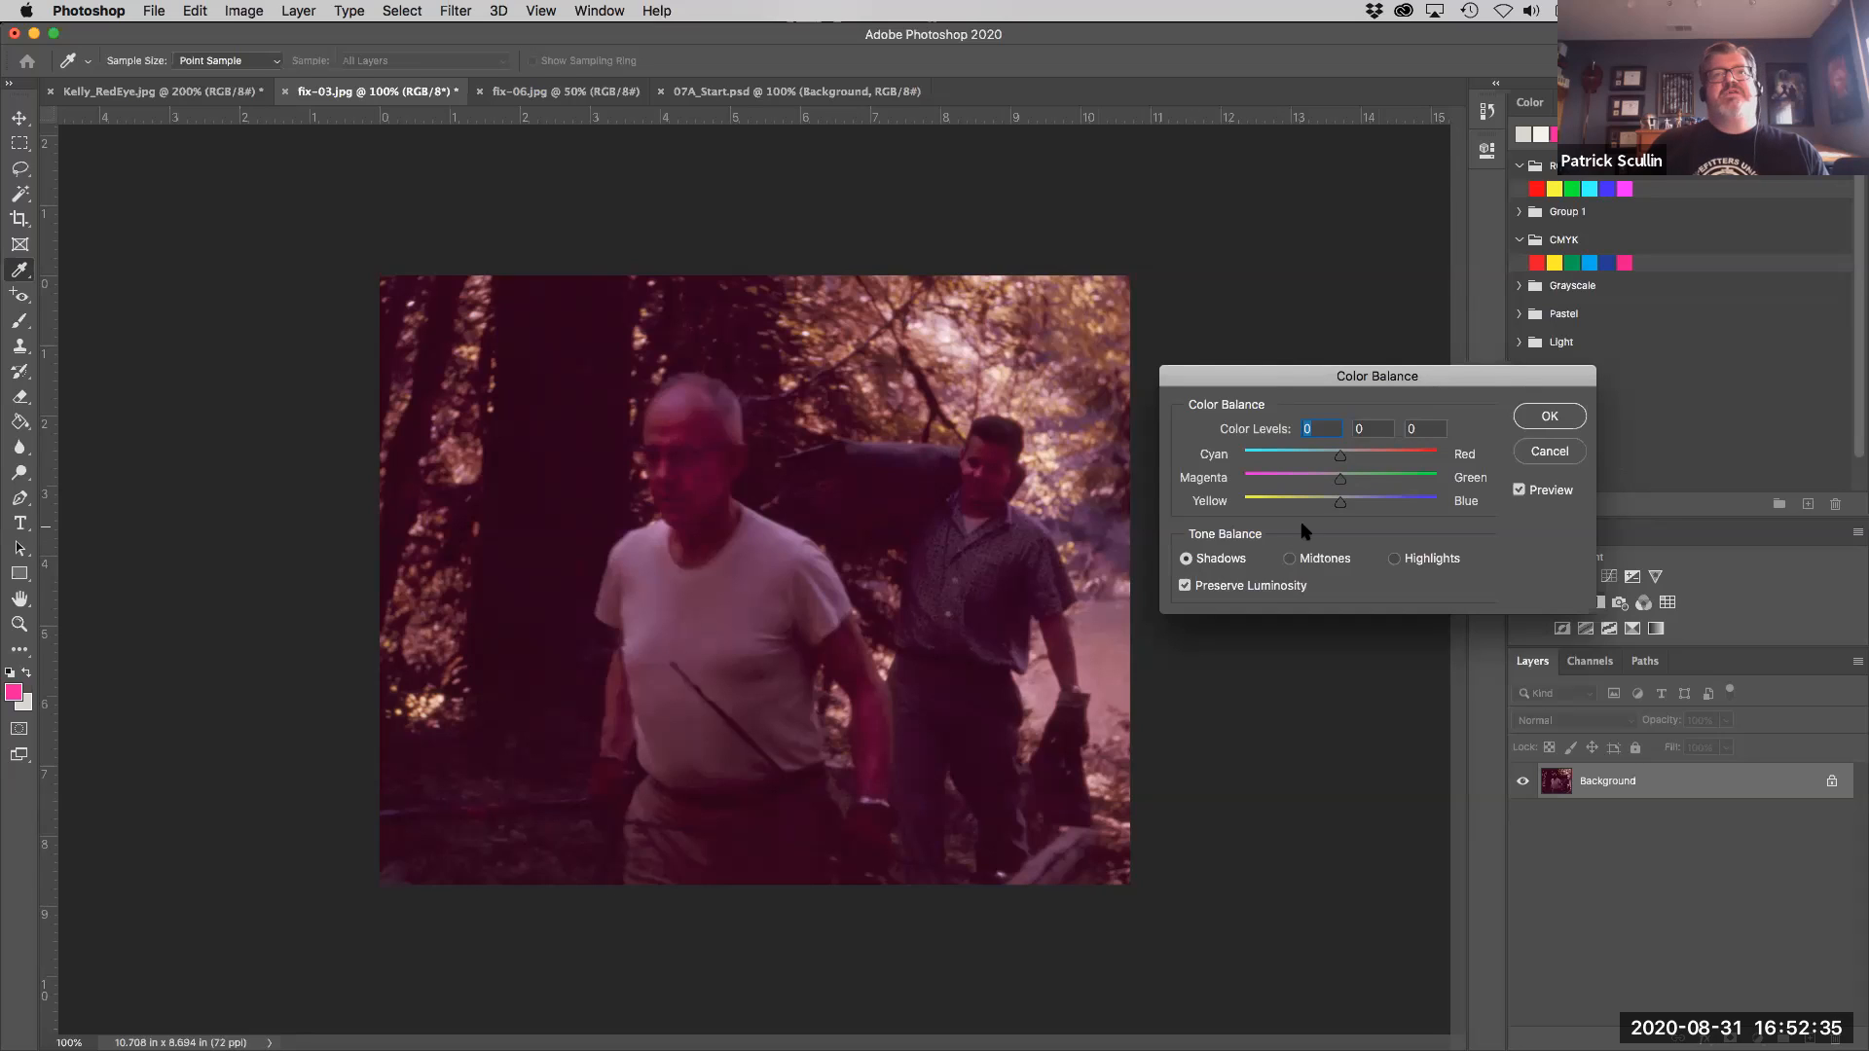
{"action": "left_click_drag", "start_coordinate": [1336, 458], "coordinate": [1331, 459]}
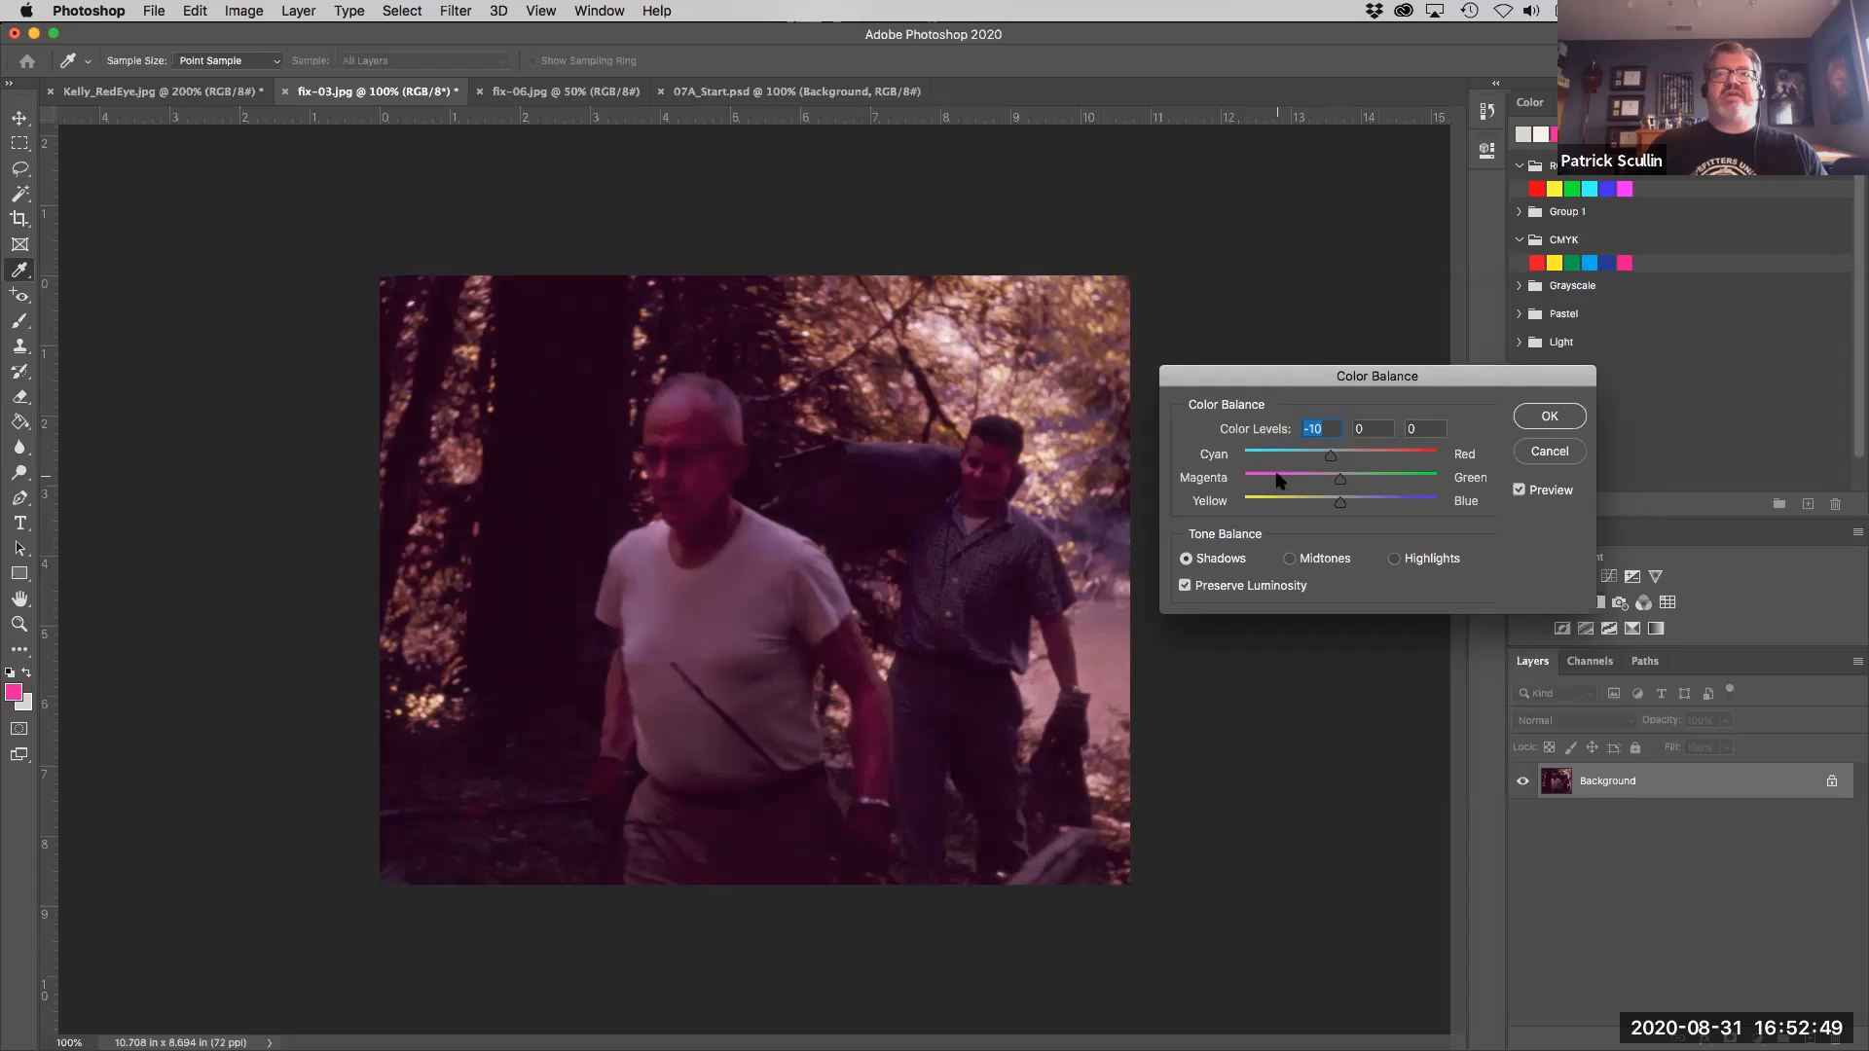
{"action": "left_click", "coordinate": [1346, 480]}
{"action": "left_click_drag", "start_coordinate": [1347, 484], "coordinate": [1353, 483]}
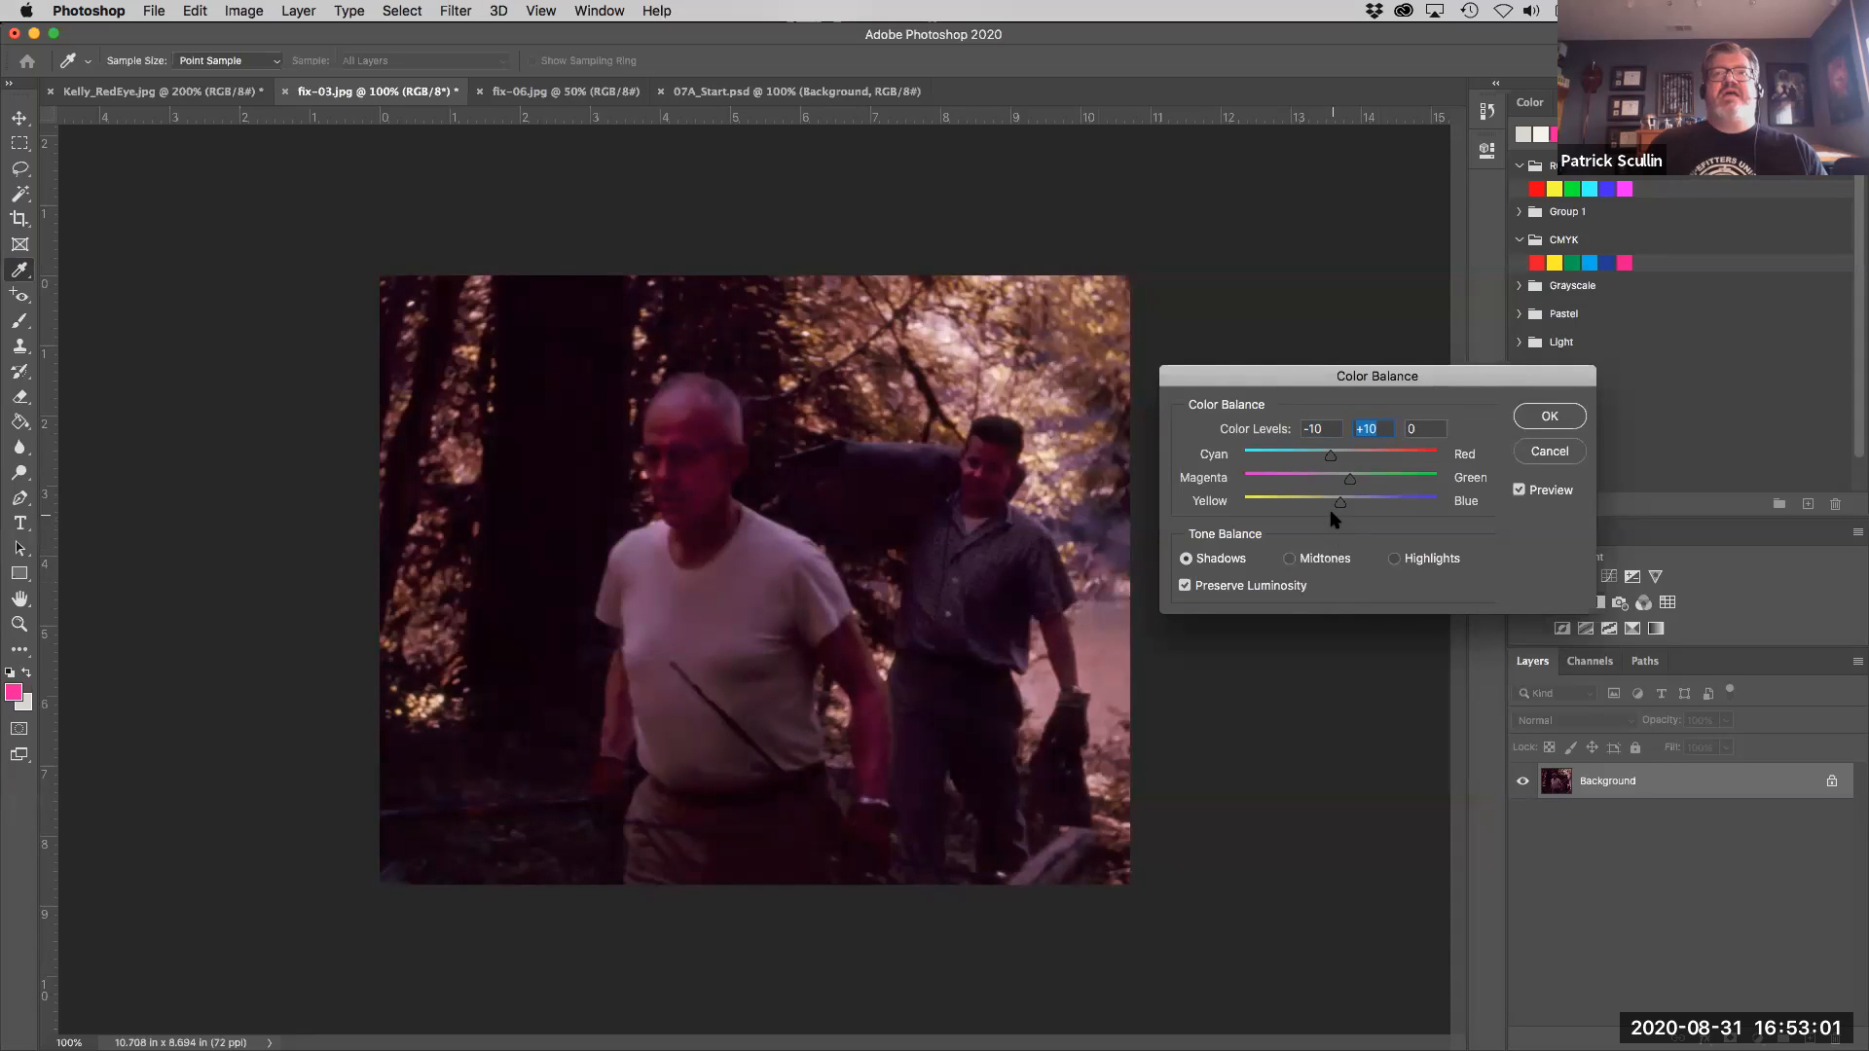
{"action": "left_click_drag", "start_coordinate": [1343, 501], "coordinate": [1338, 504]}
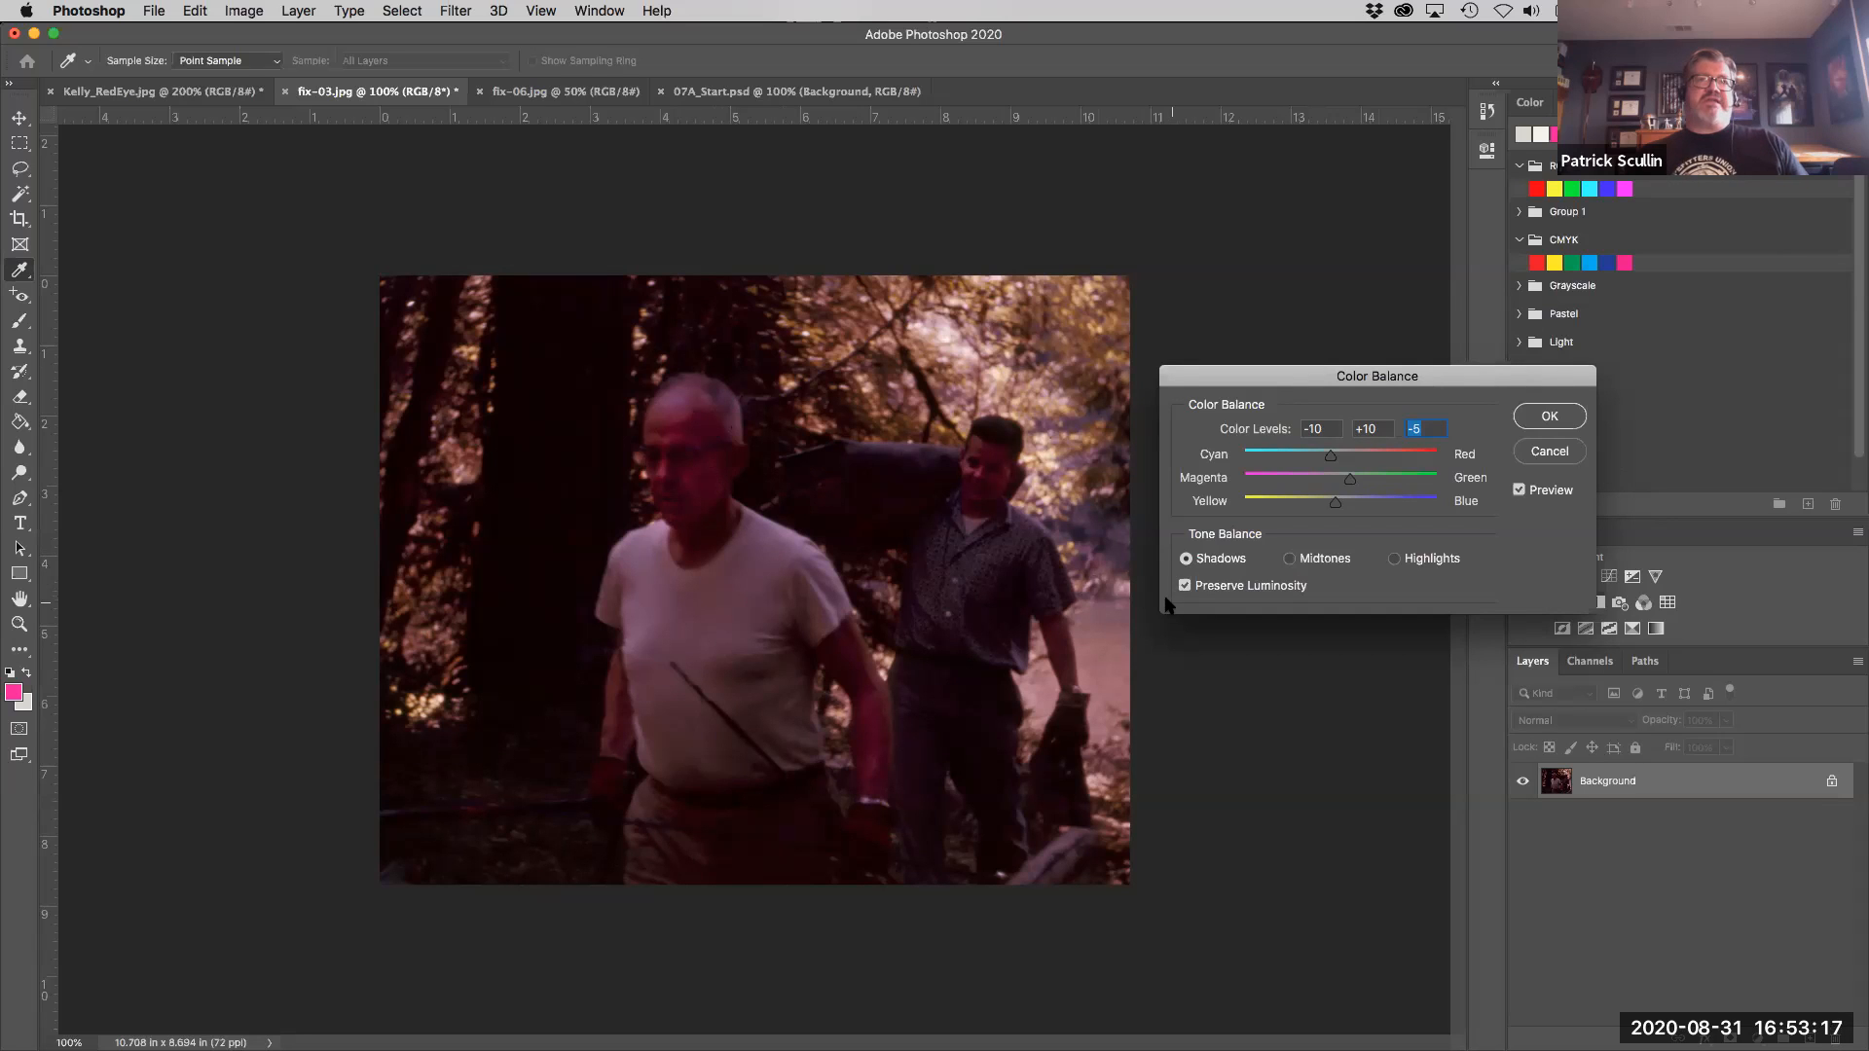
Shift the Midtones in Color Balance away from red toward cyan.
{"action": "left_click", "coordinate": [1291, 559]}
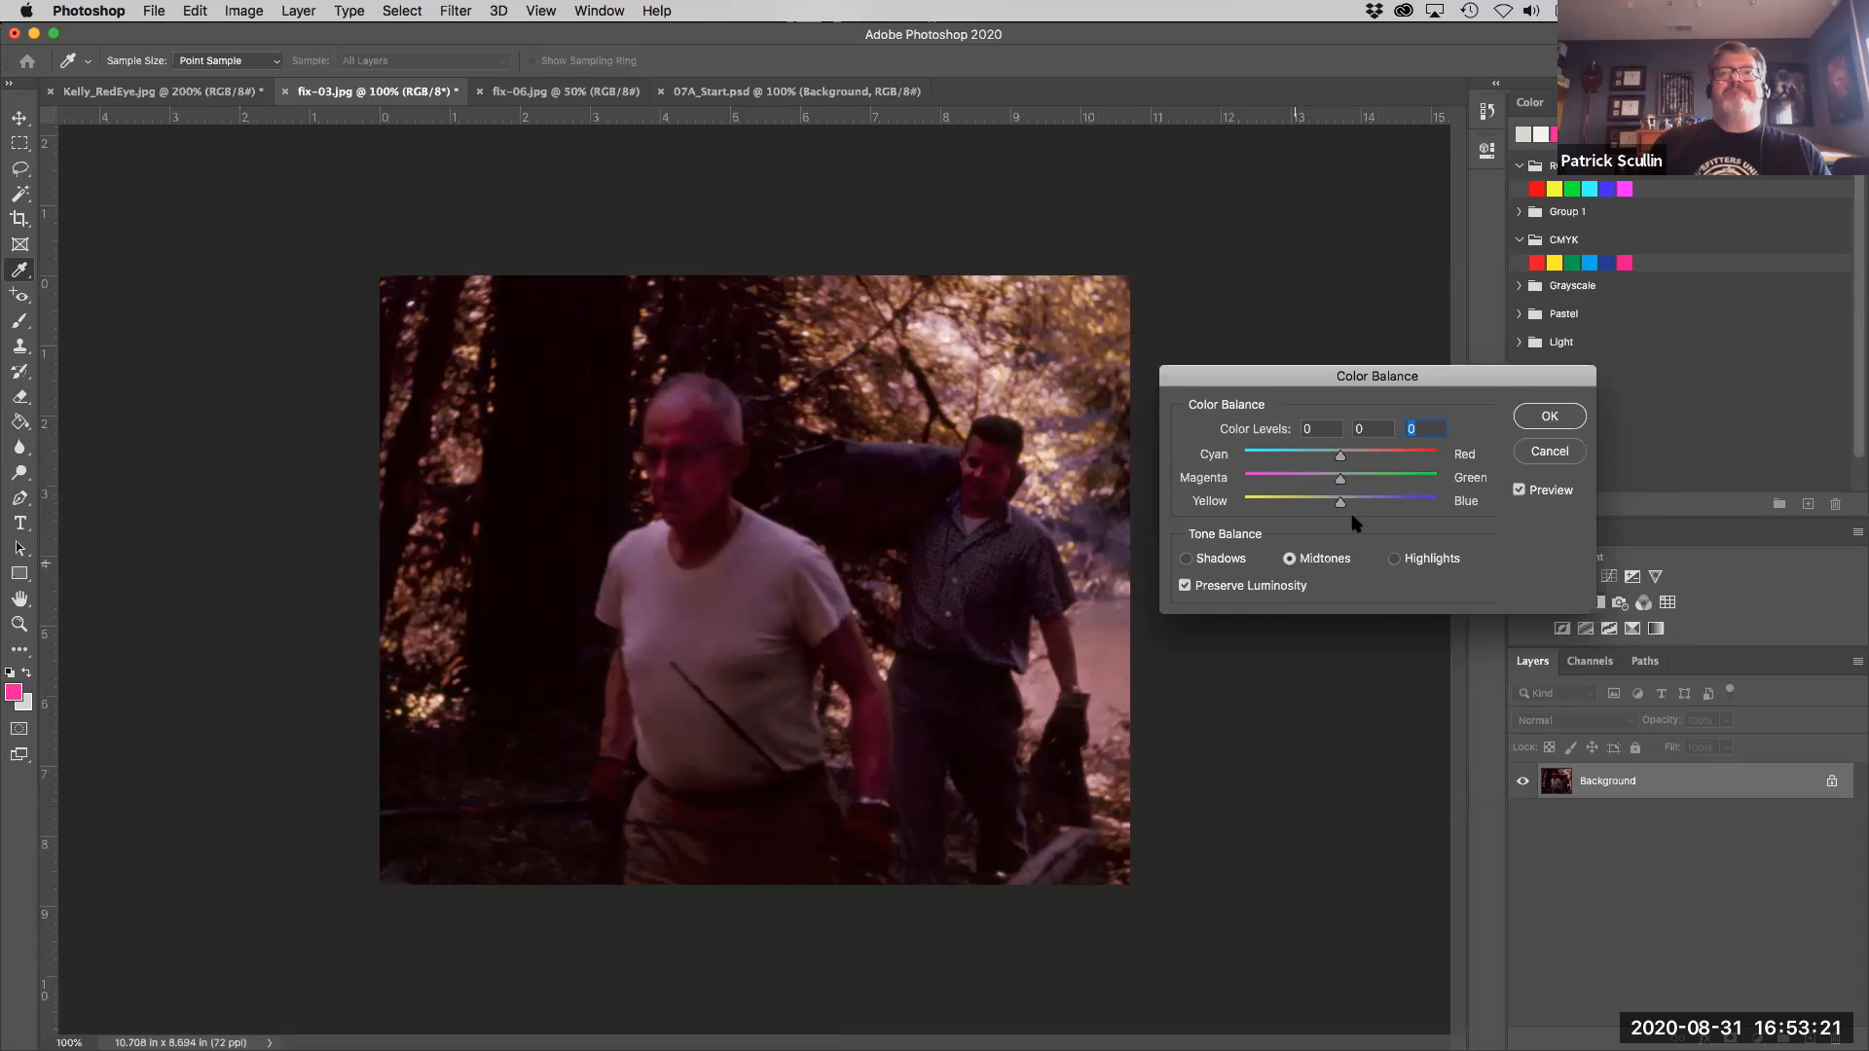
{"action": "left_click_drag", "start_coordinate": [1340, 462], "coordinate": [1326, 510]}
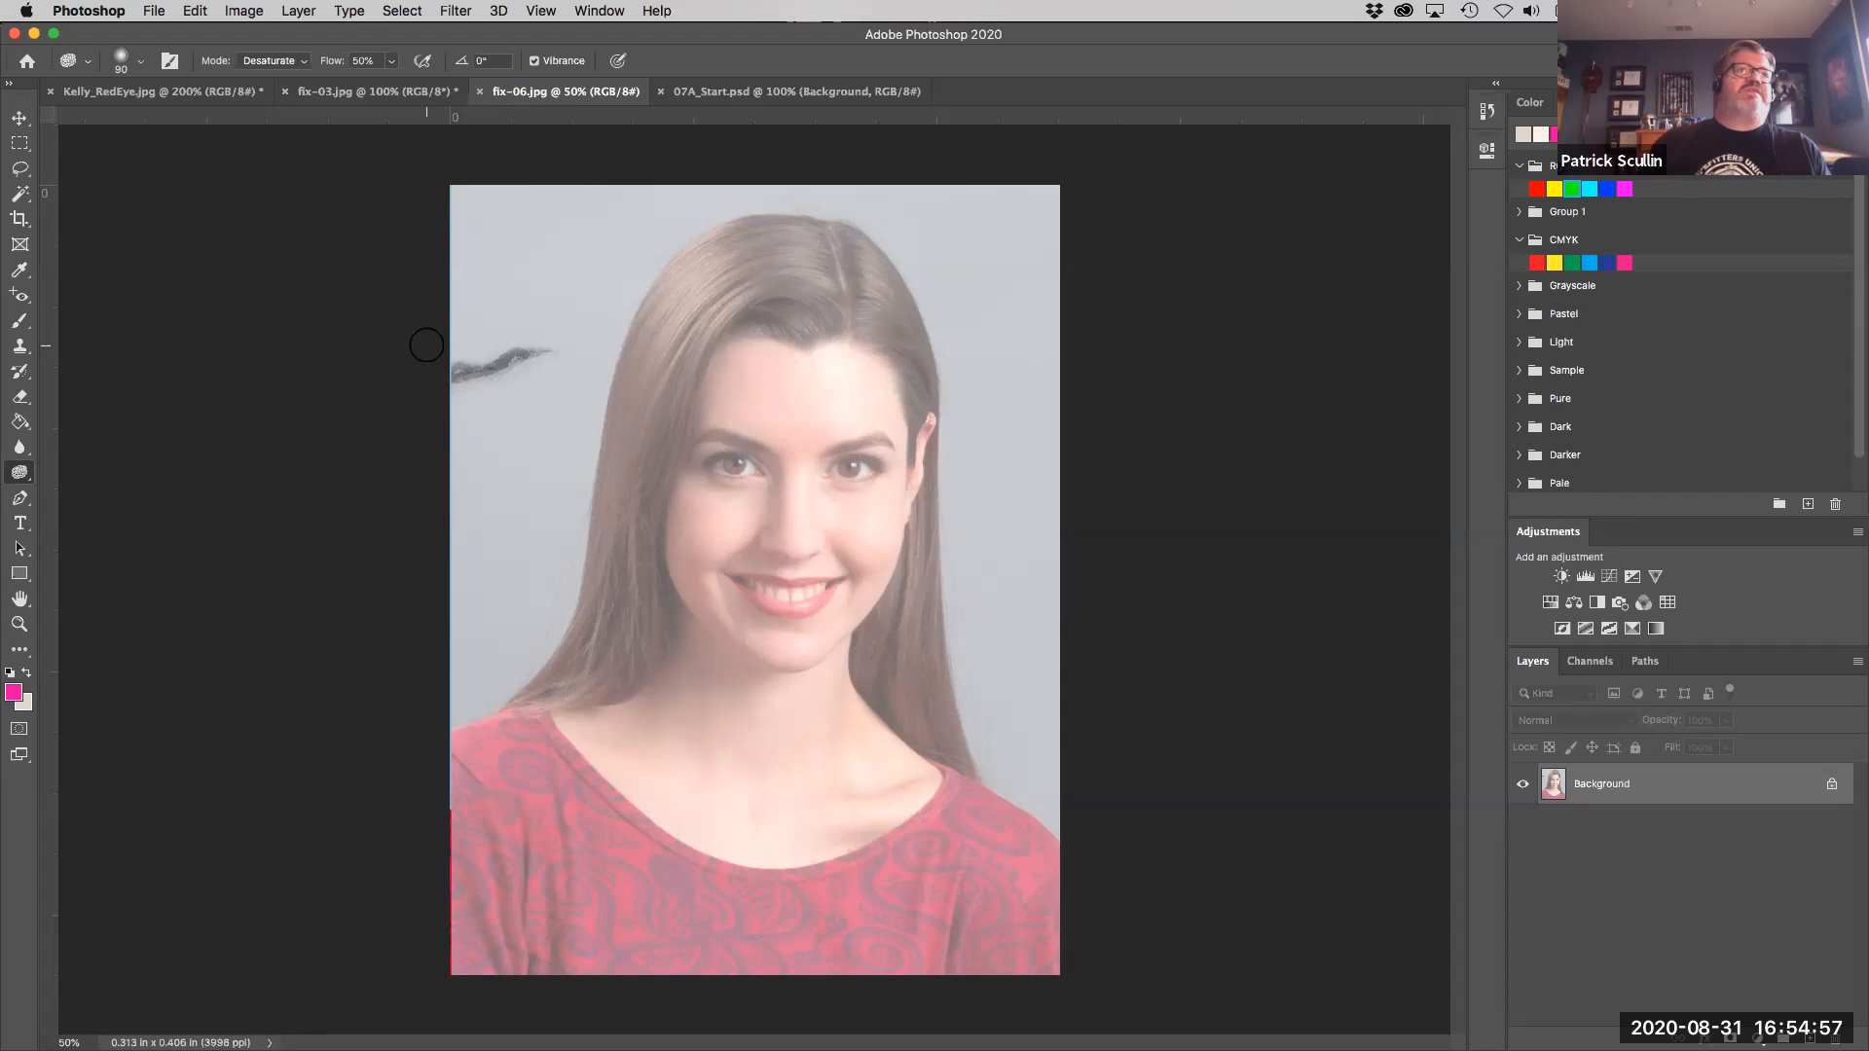
Outline the dark tear in the grey background of fix-06.jpg with the Patch Tool.
{"action": "left_click", "coordinate": [26, 299]}
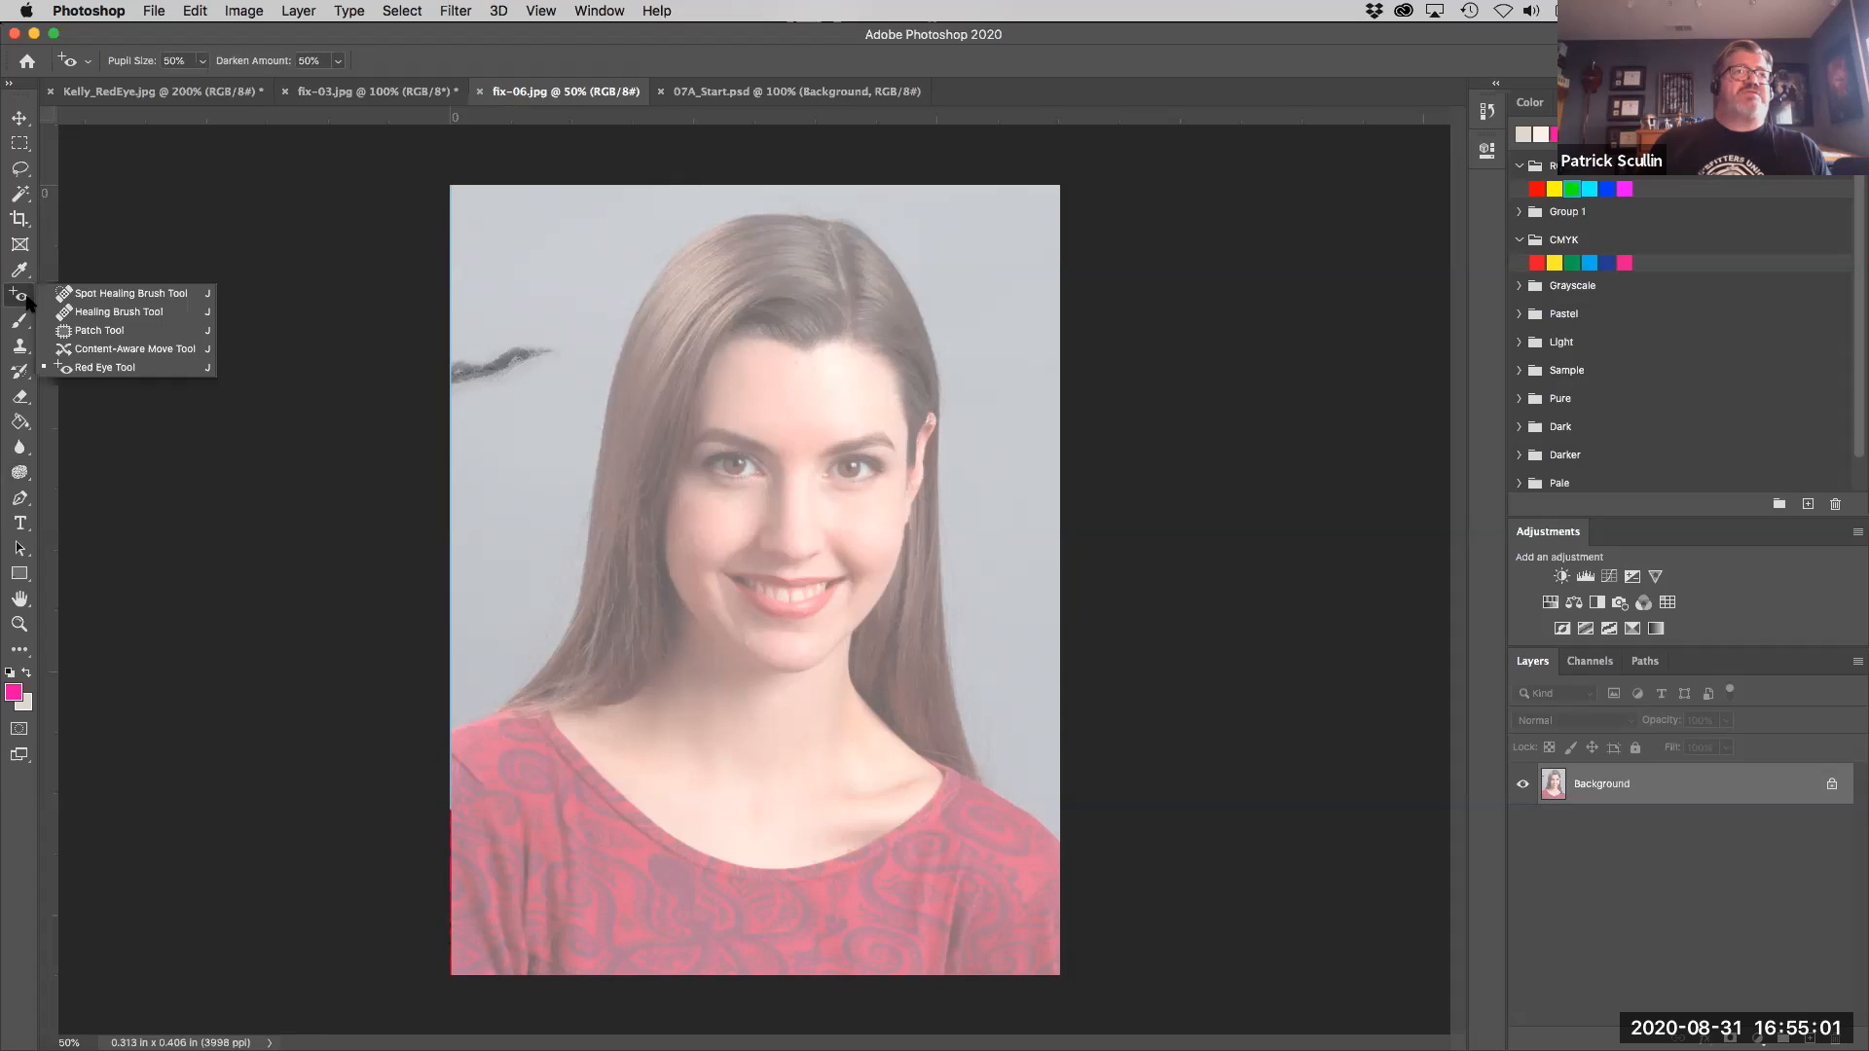
{"action": "left_click", "coordinate": [87, 331]}
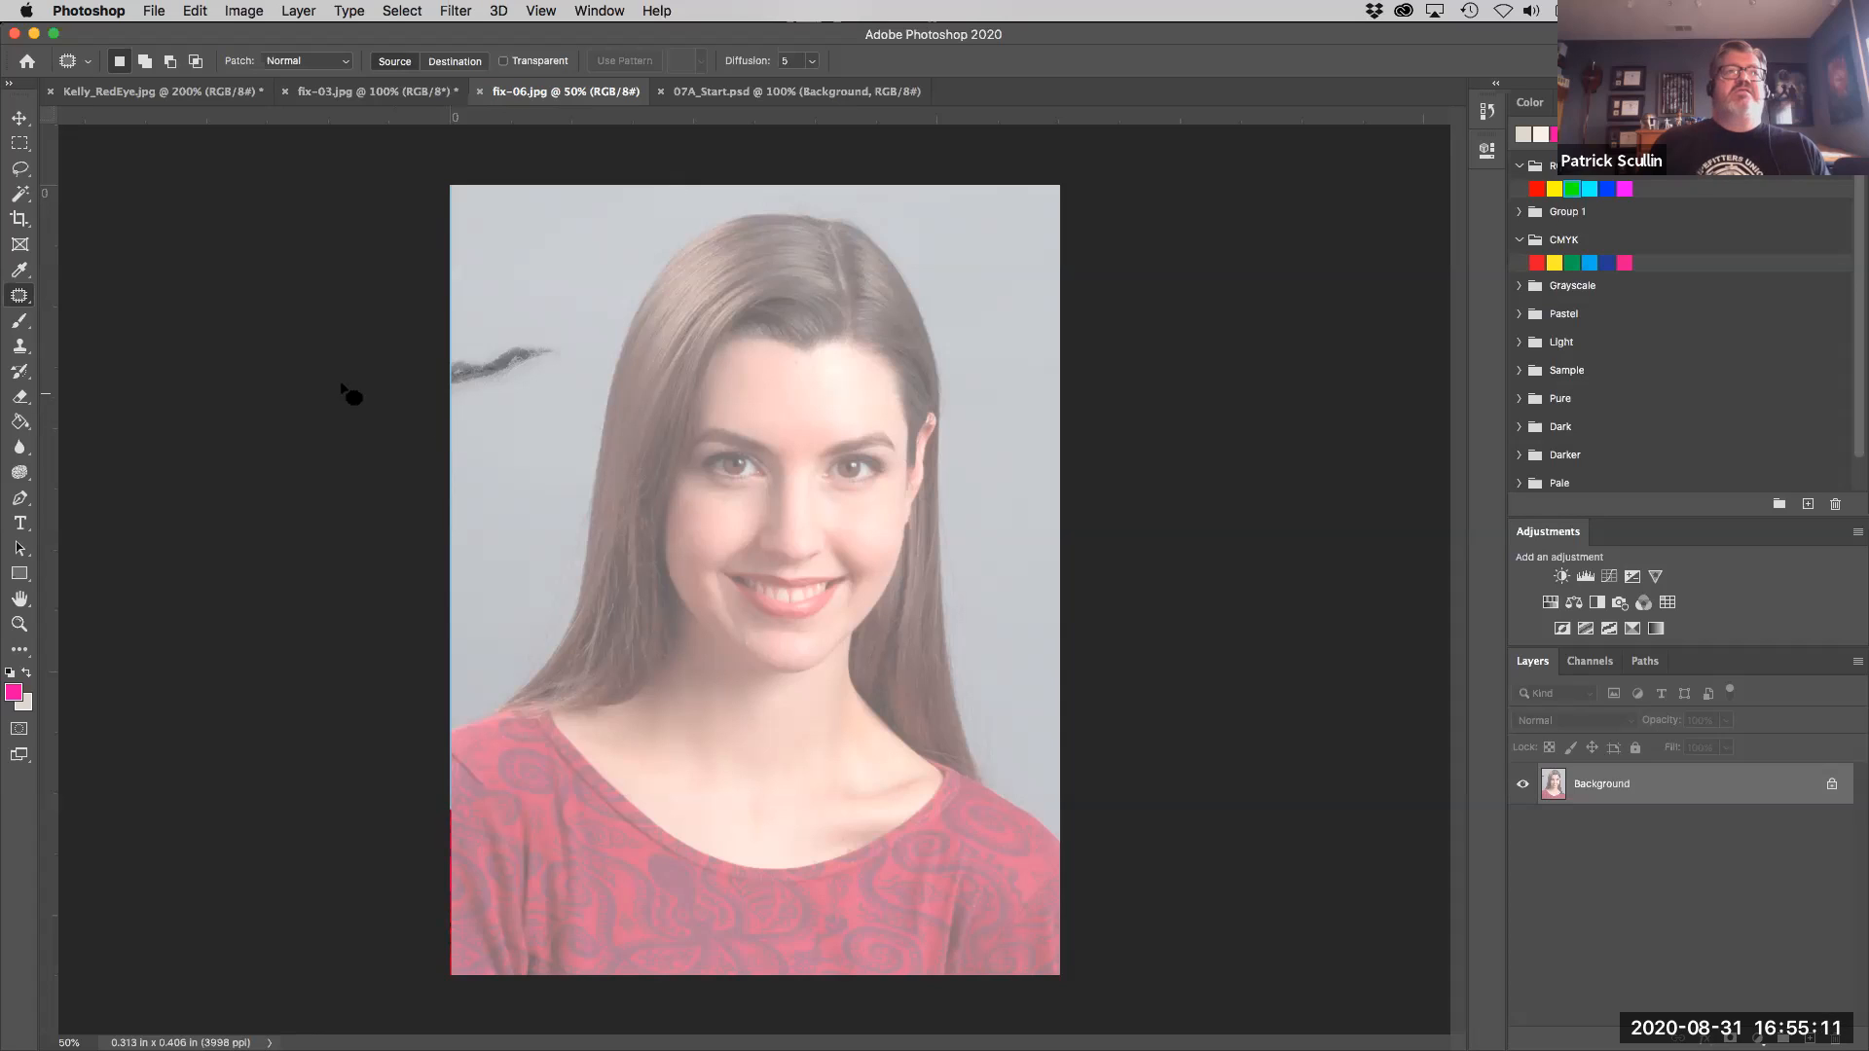
{"action": "right_click", "coordinate": [19, 296]}
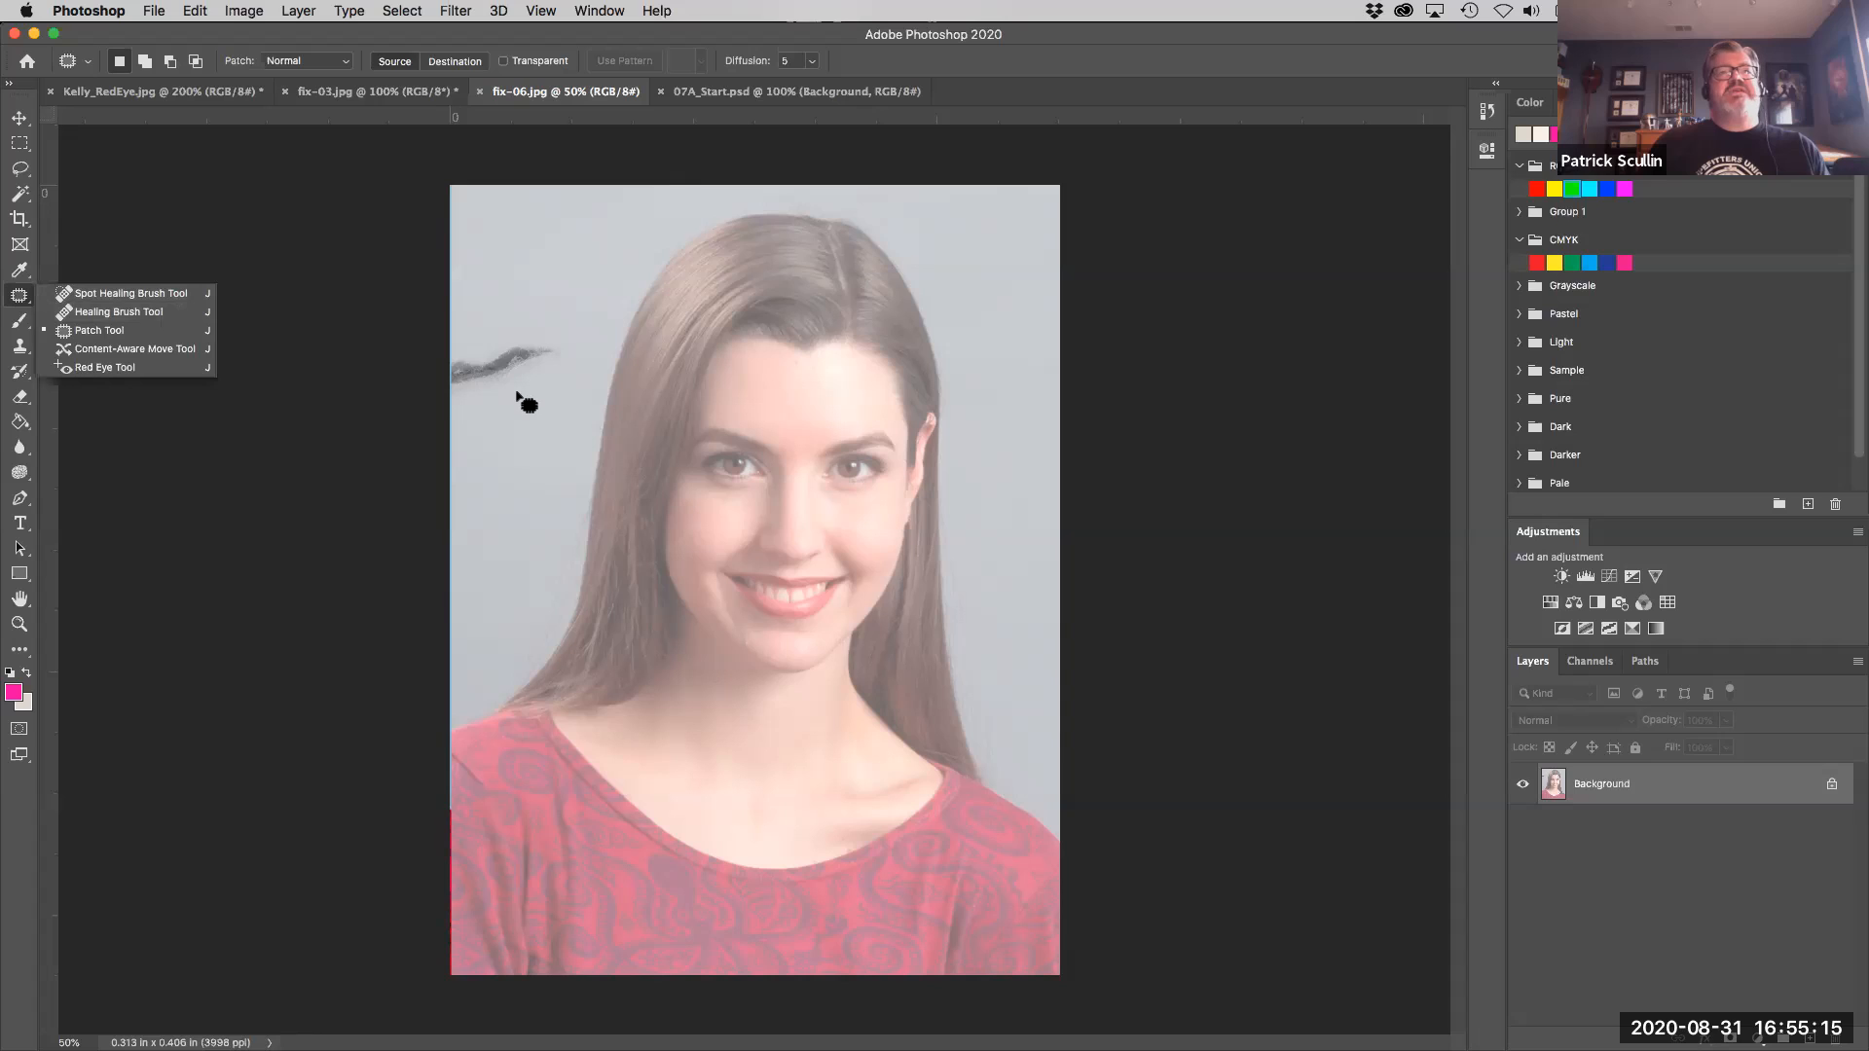
{"action": "left_click", "coordinate": [472, 405]}
{"action": "mouse_move", "coordinate": [472, 405]}
{"action": "left_mouse_down"}
{"action": "mouse_move", "coordinate": [568, 376]}
{"action": "mouse_move", "coordinate": [580, 342]}
{"action": "mouse_move", "coordinate": [538, 332]}
{"action": "mouse_move", "coordinate": [458, 363]}
{"action": "mouse_move", "coordinate": [429, 405]}
{"action": "mouse_move", "coordinate": [480, 408]}
{"action": "left_mouse_up"}
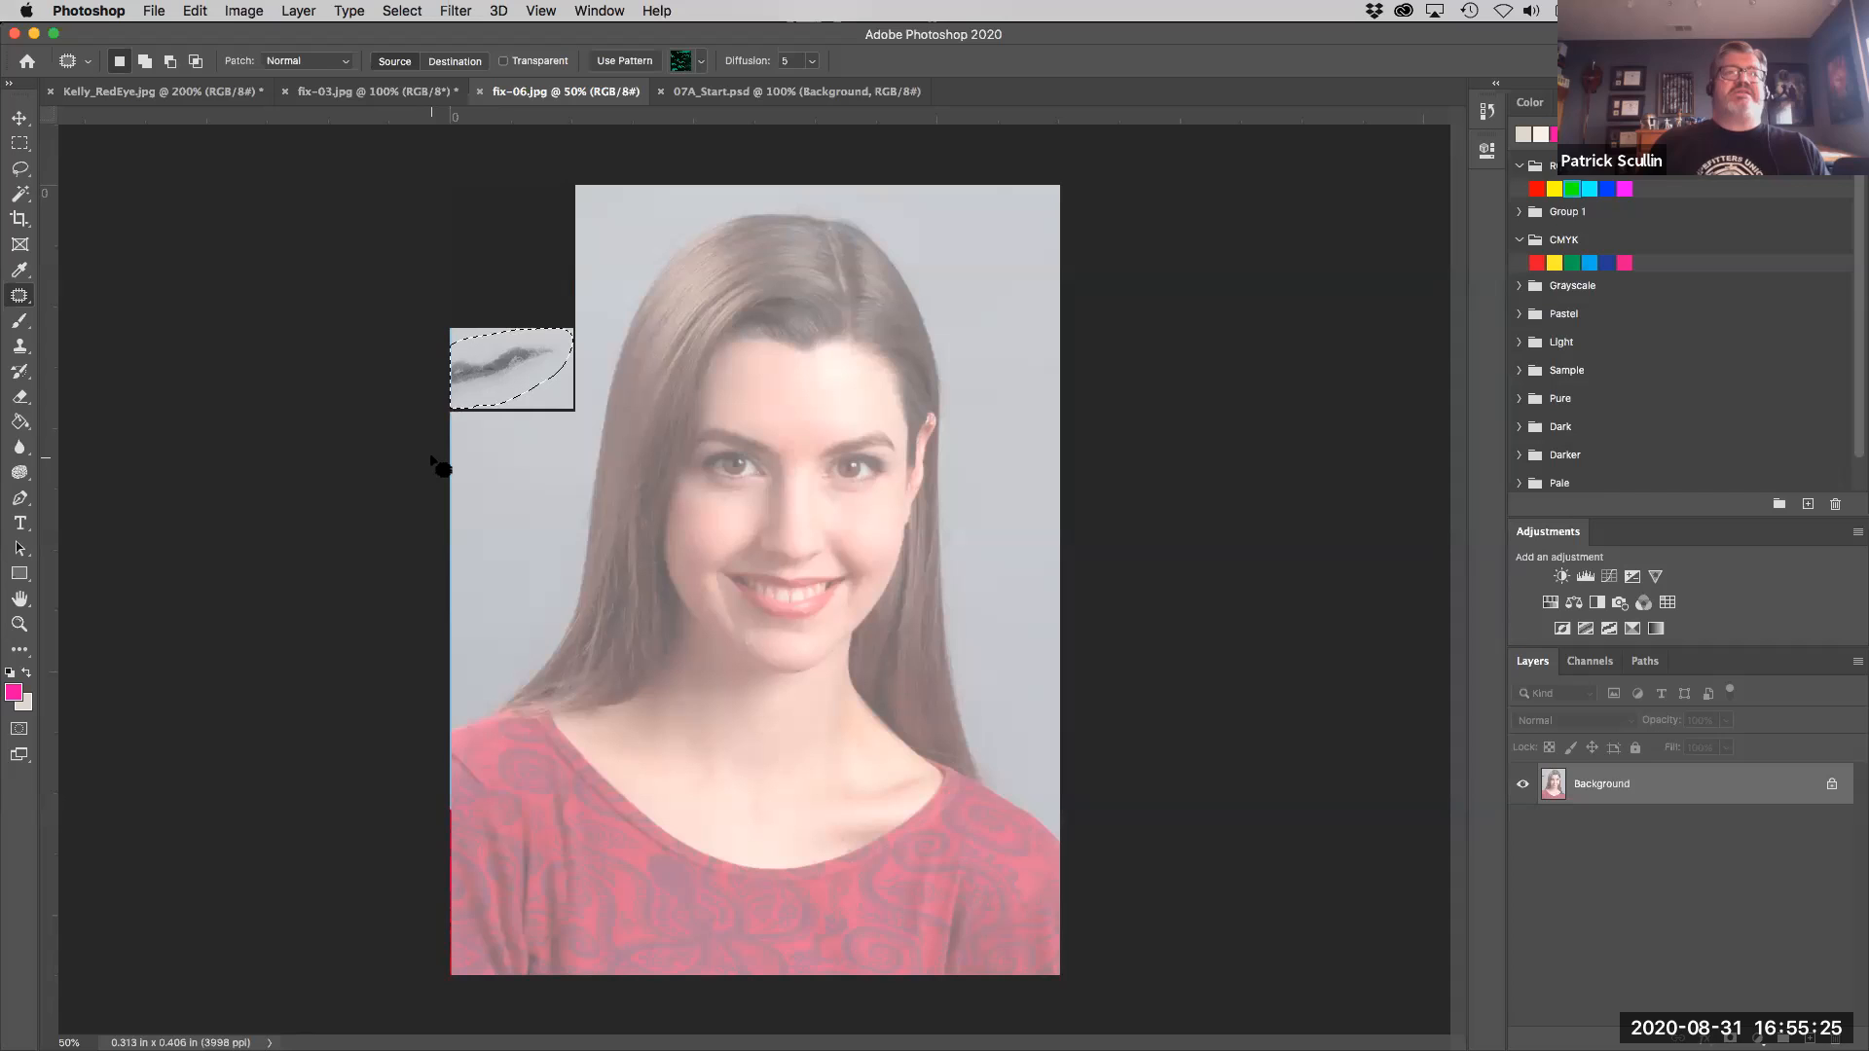
Patch the outlined tear with clean background from just above it and clear the selection.
{"action": "key", "text": "super+equal"}
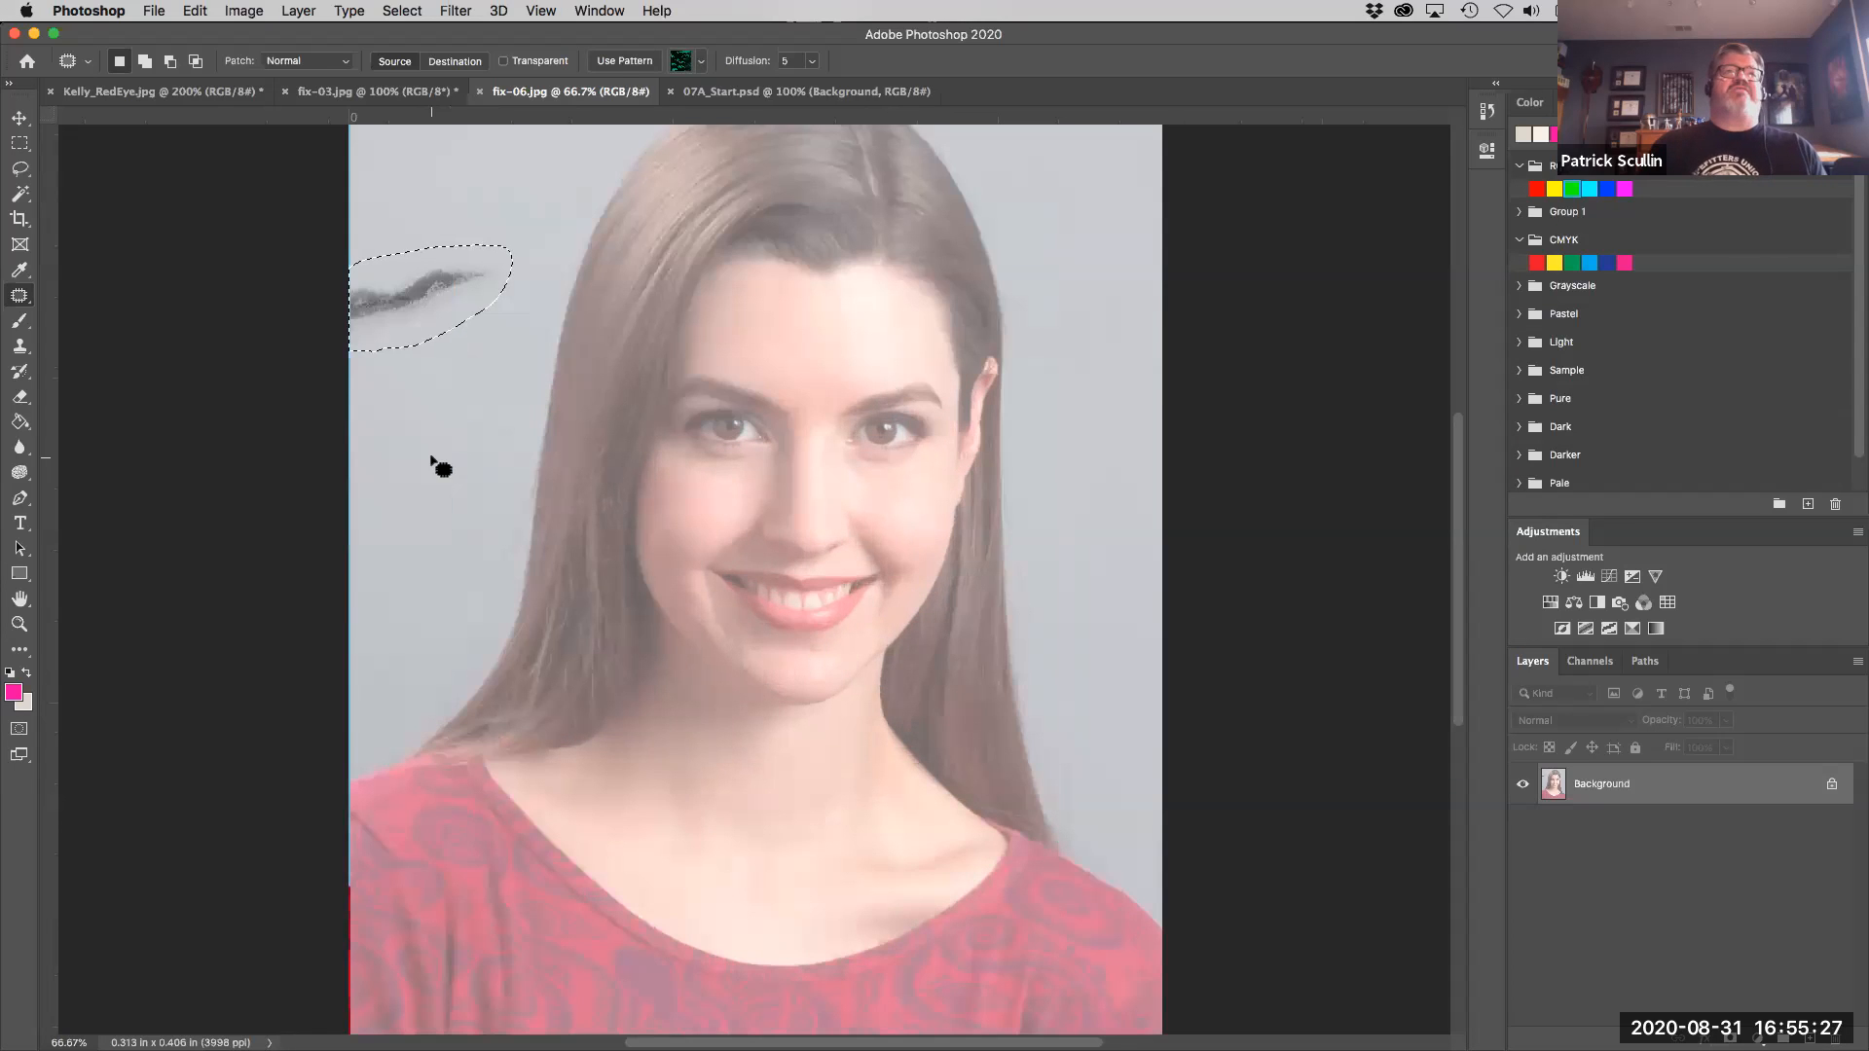
{"action": "left_click_drag", "start_coordinate": [444, 434], "coordinate": [517, 588]}
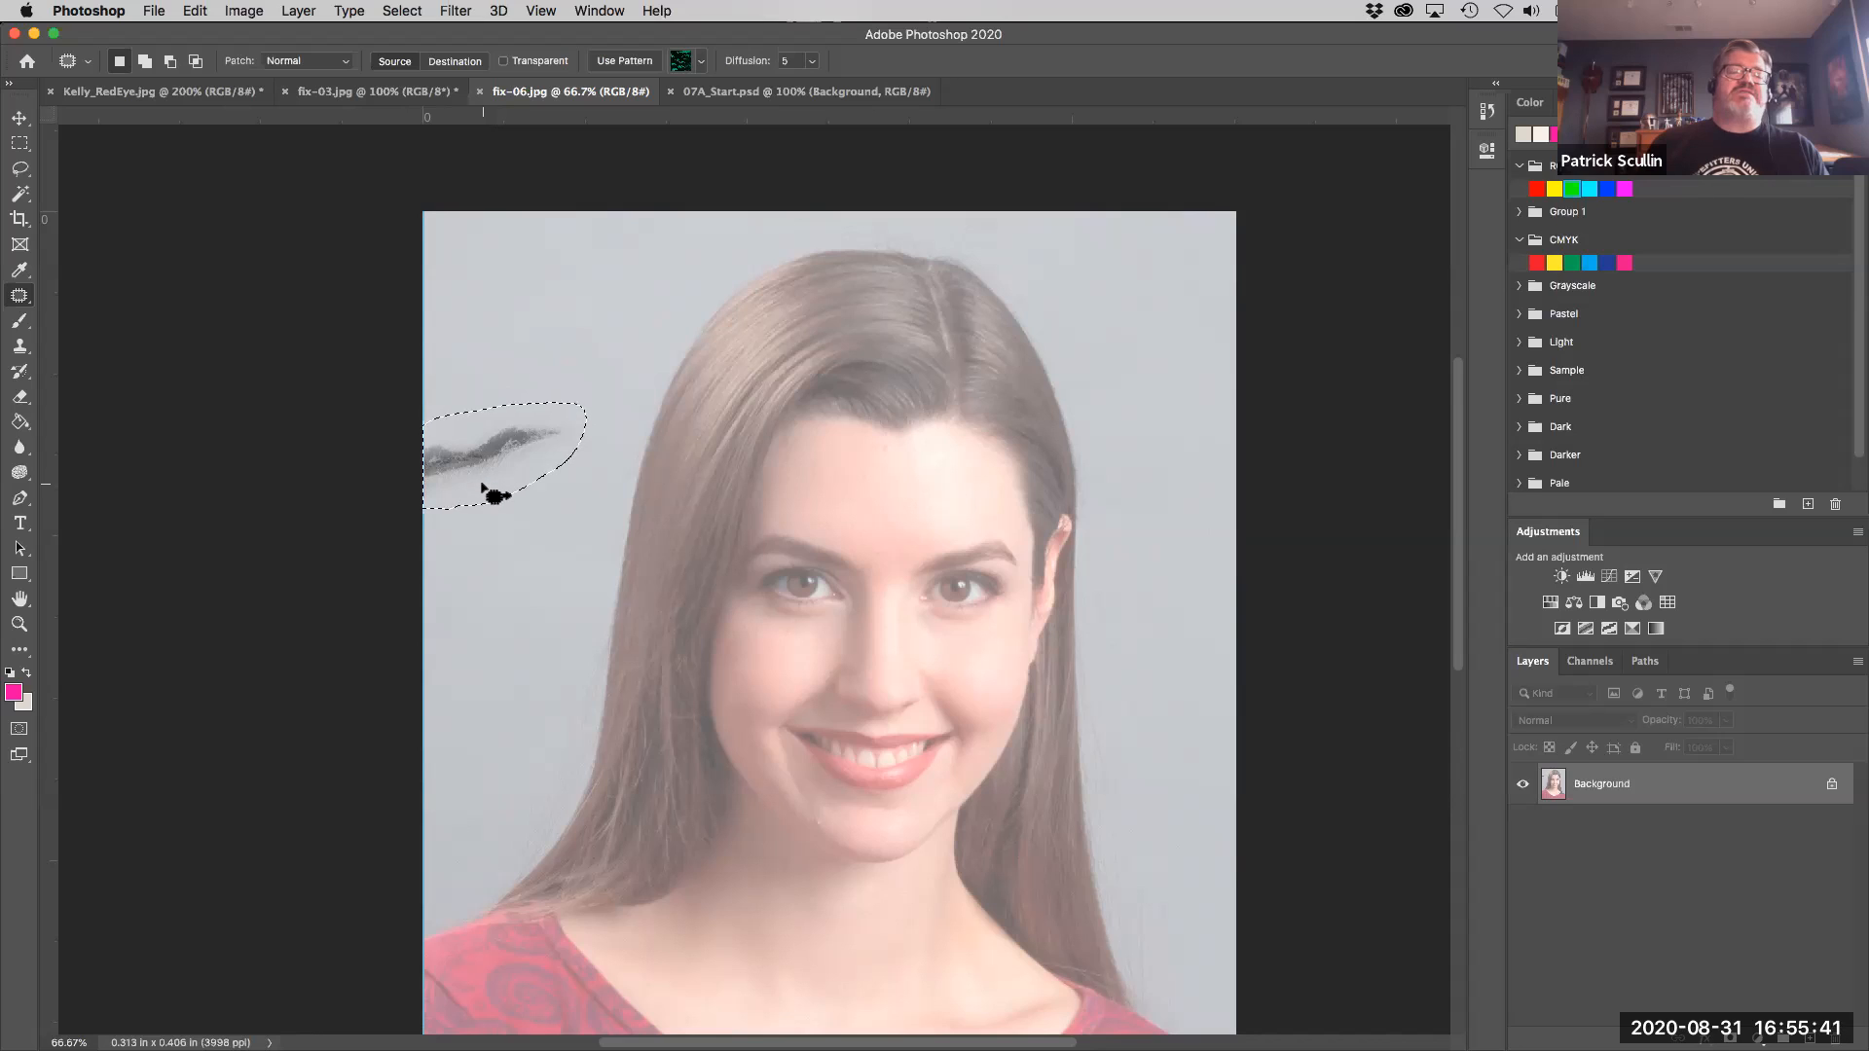
{"action": "left_click_drag", "start_coordinate": [482, 486], "coordinate": [505, 353]}
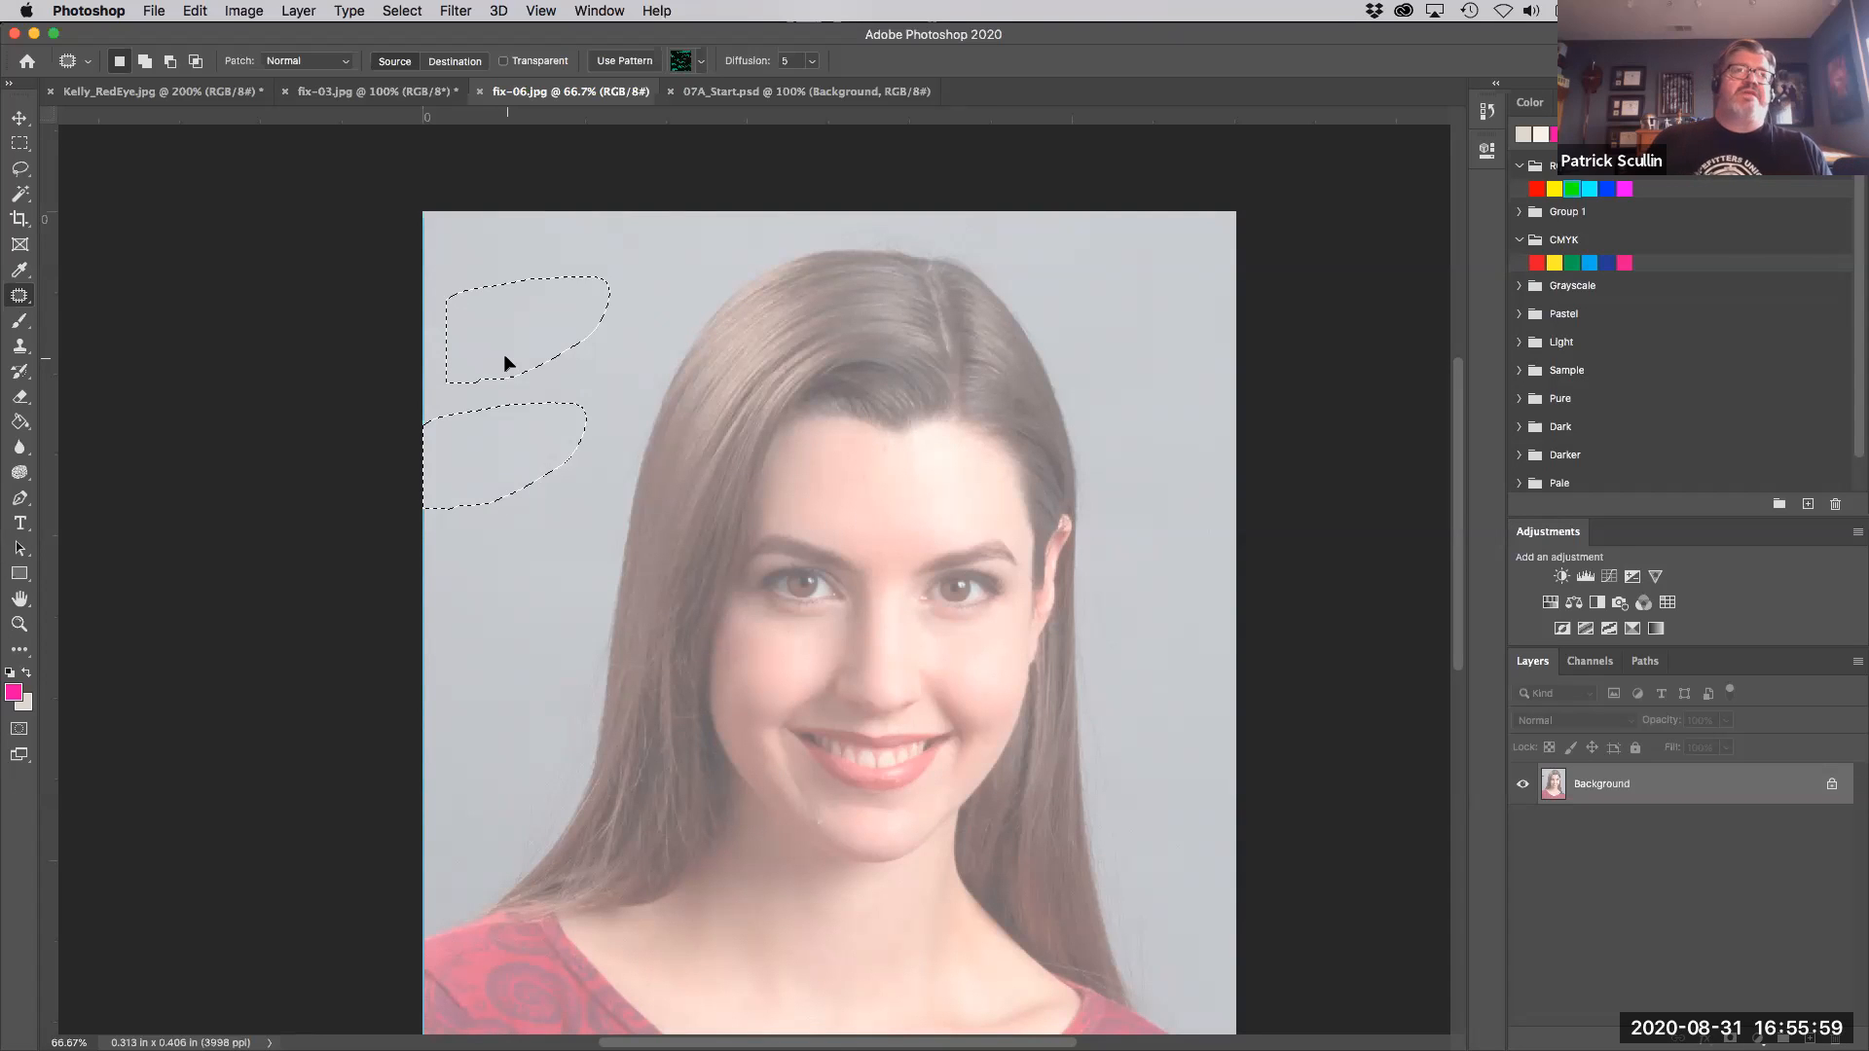
{"action": "left_click_drag", "start_coordinate": [504, 353], "coordinate": [505, 353]}
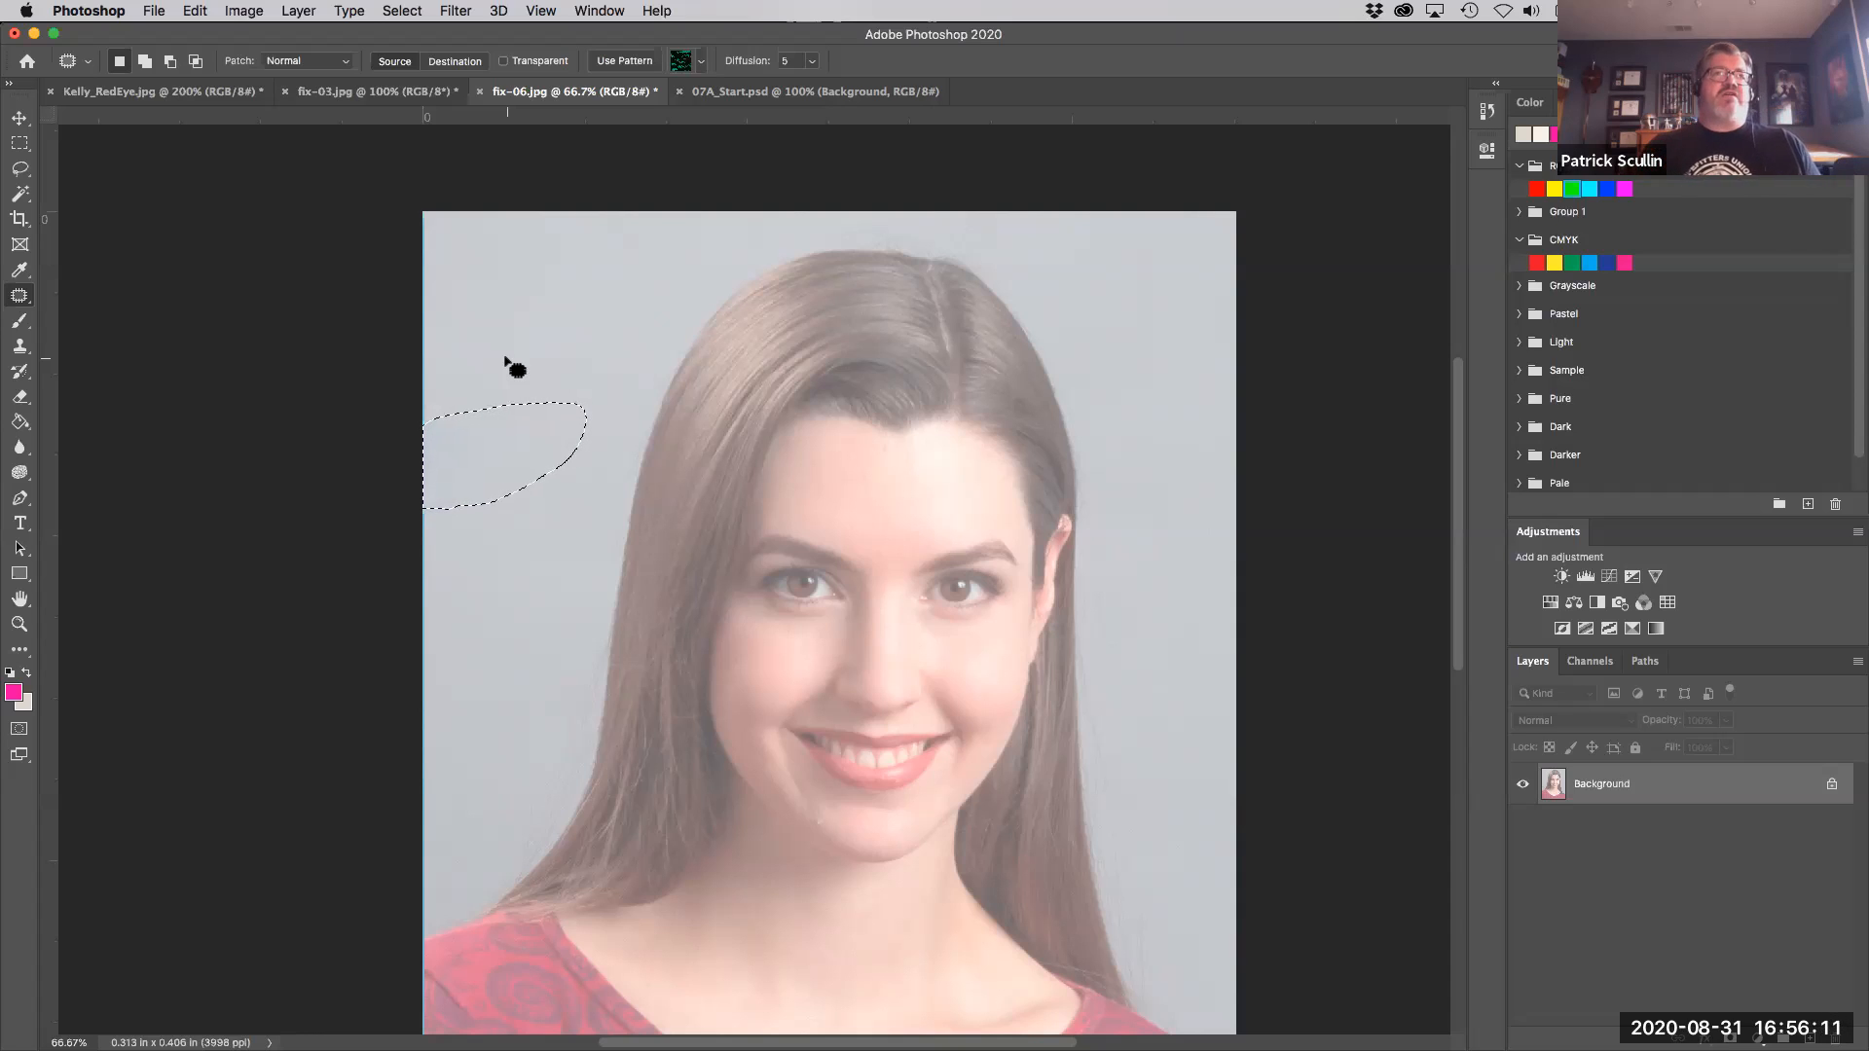
{"action": "key", "text": "super+d"}
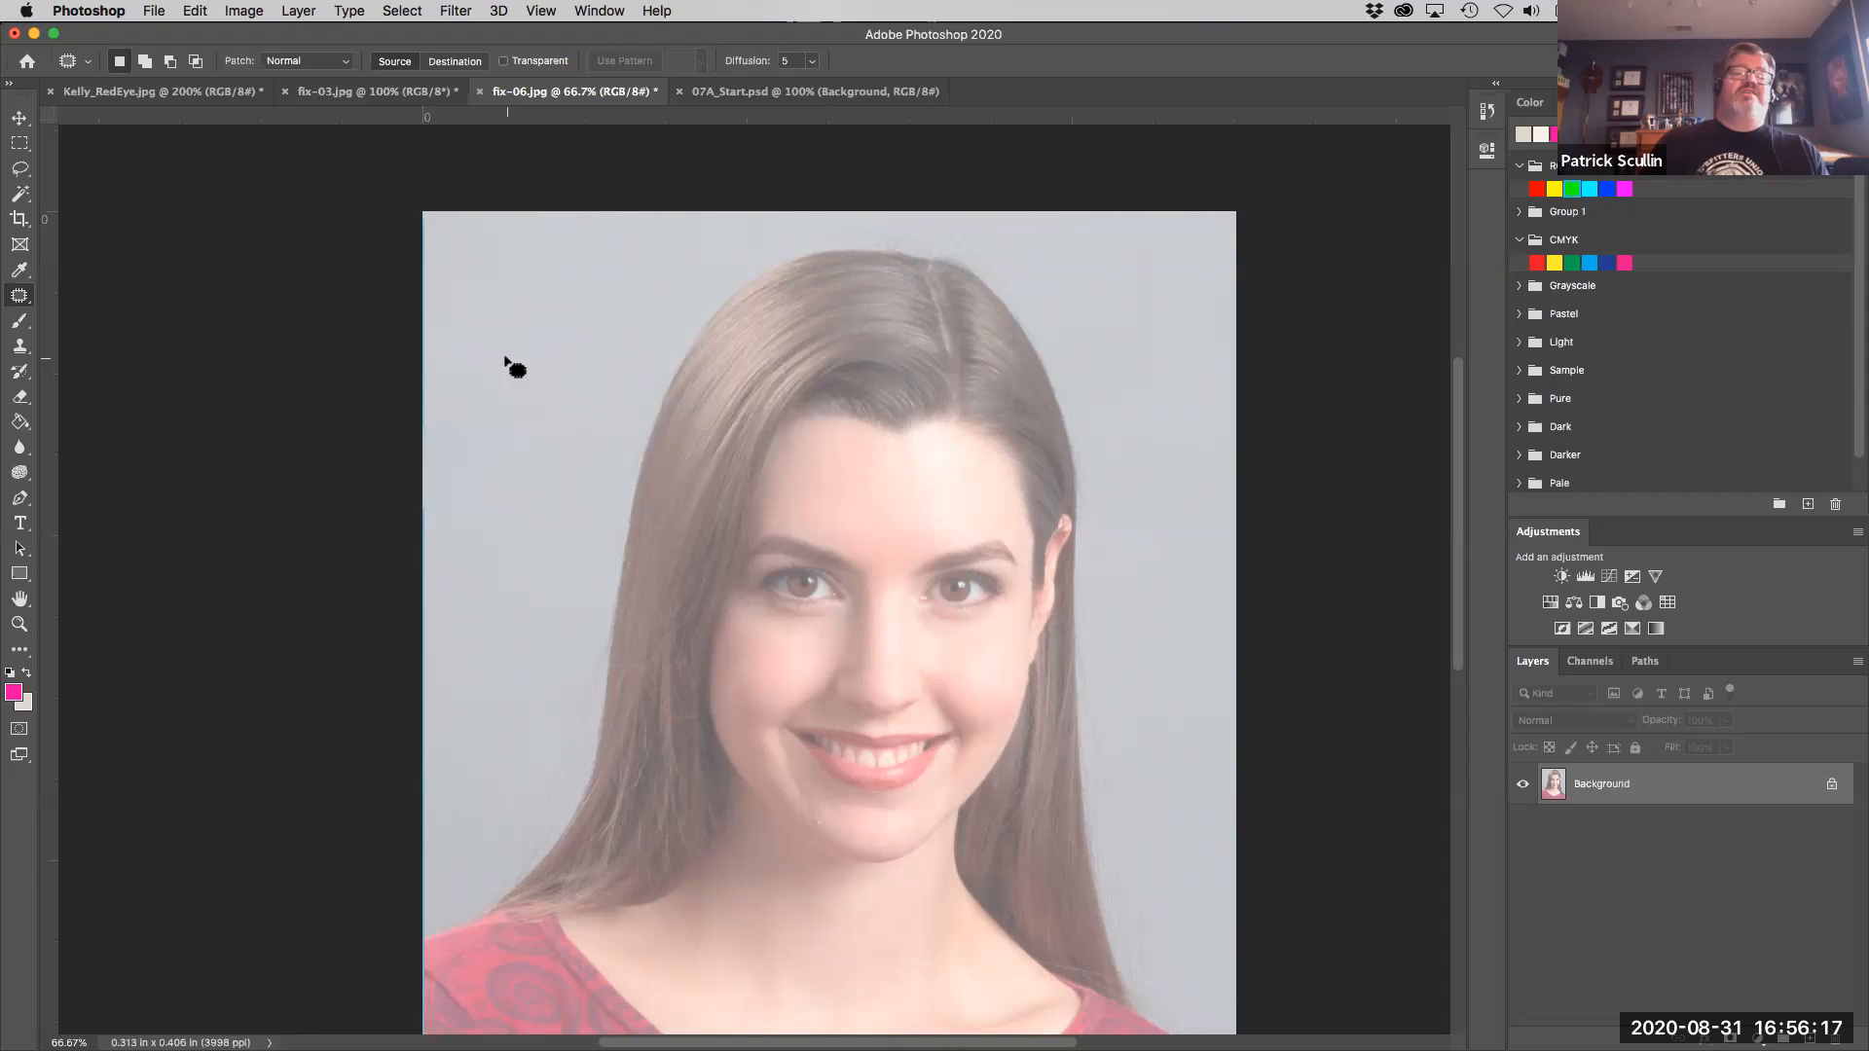
Try to patch over the woman's mouth with skin sampled from her neck, and clear the selection.
{"action": "mouse_move", "coordinate": [747, 680]}
{"action": "left_mouse_down"}
{"action": "mouse_move", "coordinate": [684, 617]}
{"action": "mouse_move", "coordinate": [779, 643]}
{"action": "mouse_move", "coordinate": [817, 605]}
{"action": "mouse_move", "coordinate": [786, 572]}
{"action": "mouse_move", "coordinate": [596, 560]}
{"action": "left_mouse_up"}
{"action": "mouse_move", "coordinate": [597, 560]}
{"action": "left_mouse_down"}
{"action": "mouse_move", "coordinate": [626, 652]}
{"action": "mouse_move", "coordinate": [692, 674]}
{"action": "mouse_move", "coordinate": [806, 604]}
{"action": "mouse_move", "coordinate": [806, 569]}
{"action": "mouse_move", "coordinate": [594, 581]}
{"action": "left_mouse_up"}
{"action": "left_click_drag", "start_coordinate": [717, 639], "coordinate": [666, 853]}
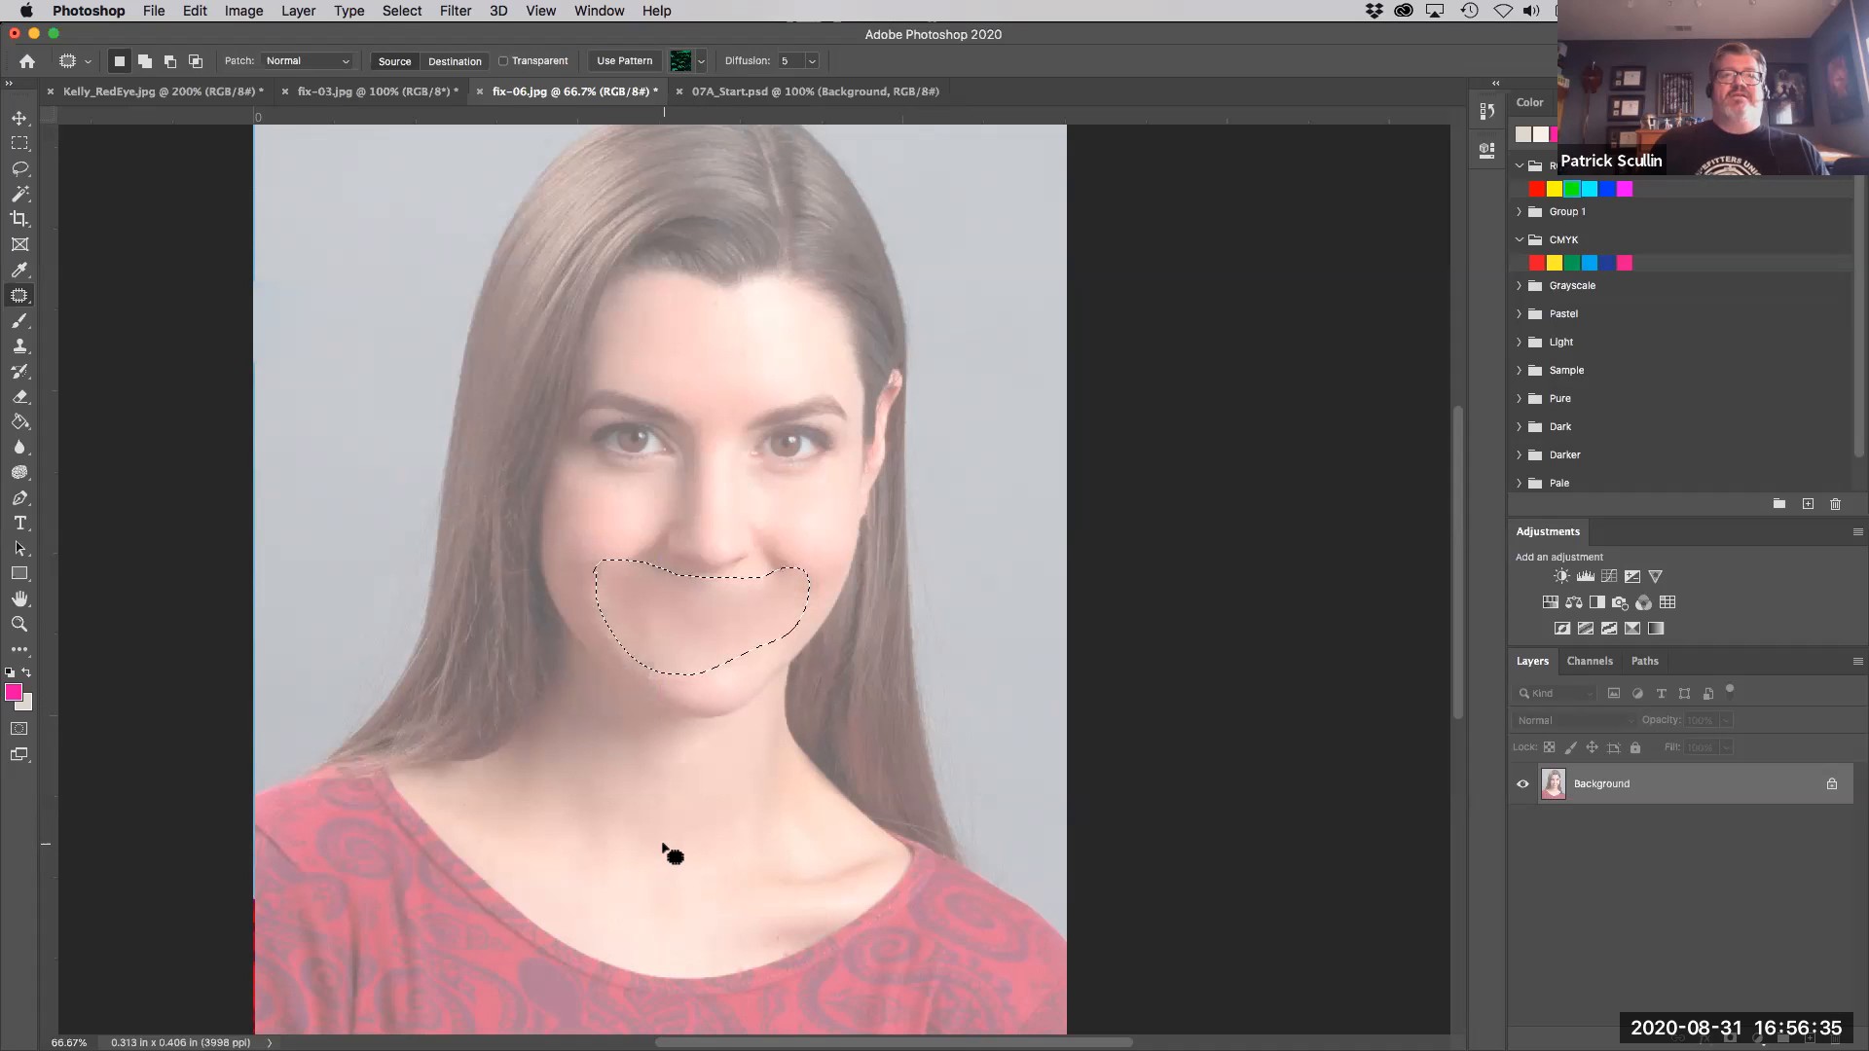
{"action": "key", "text": "ctrl+d"}
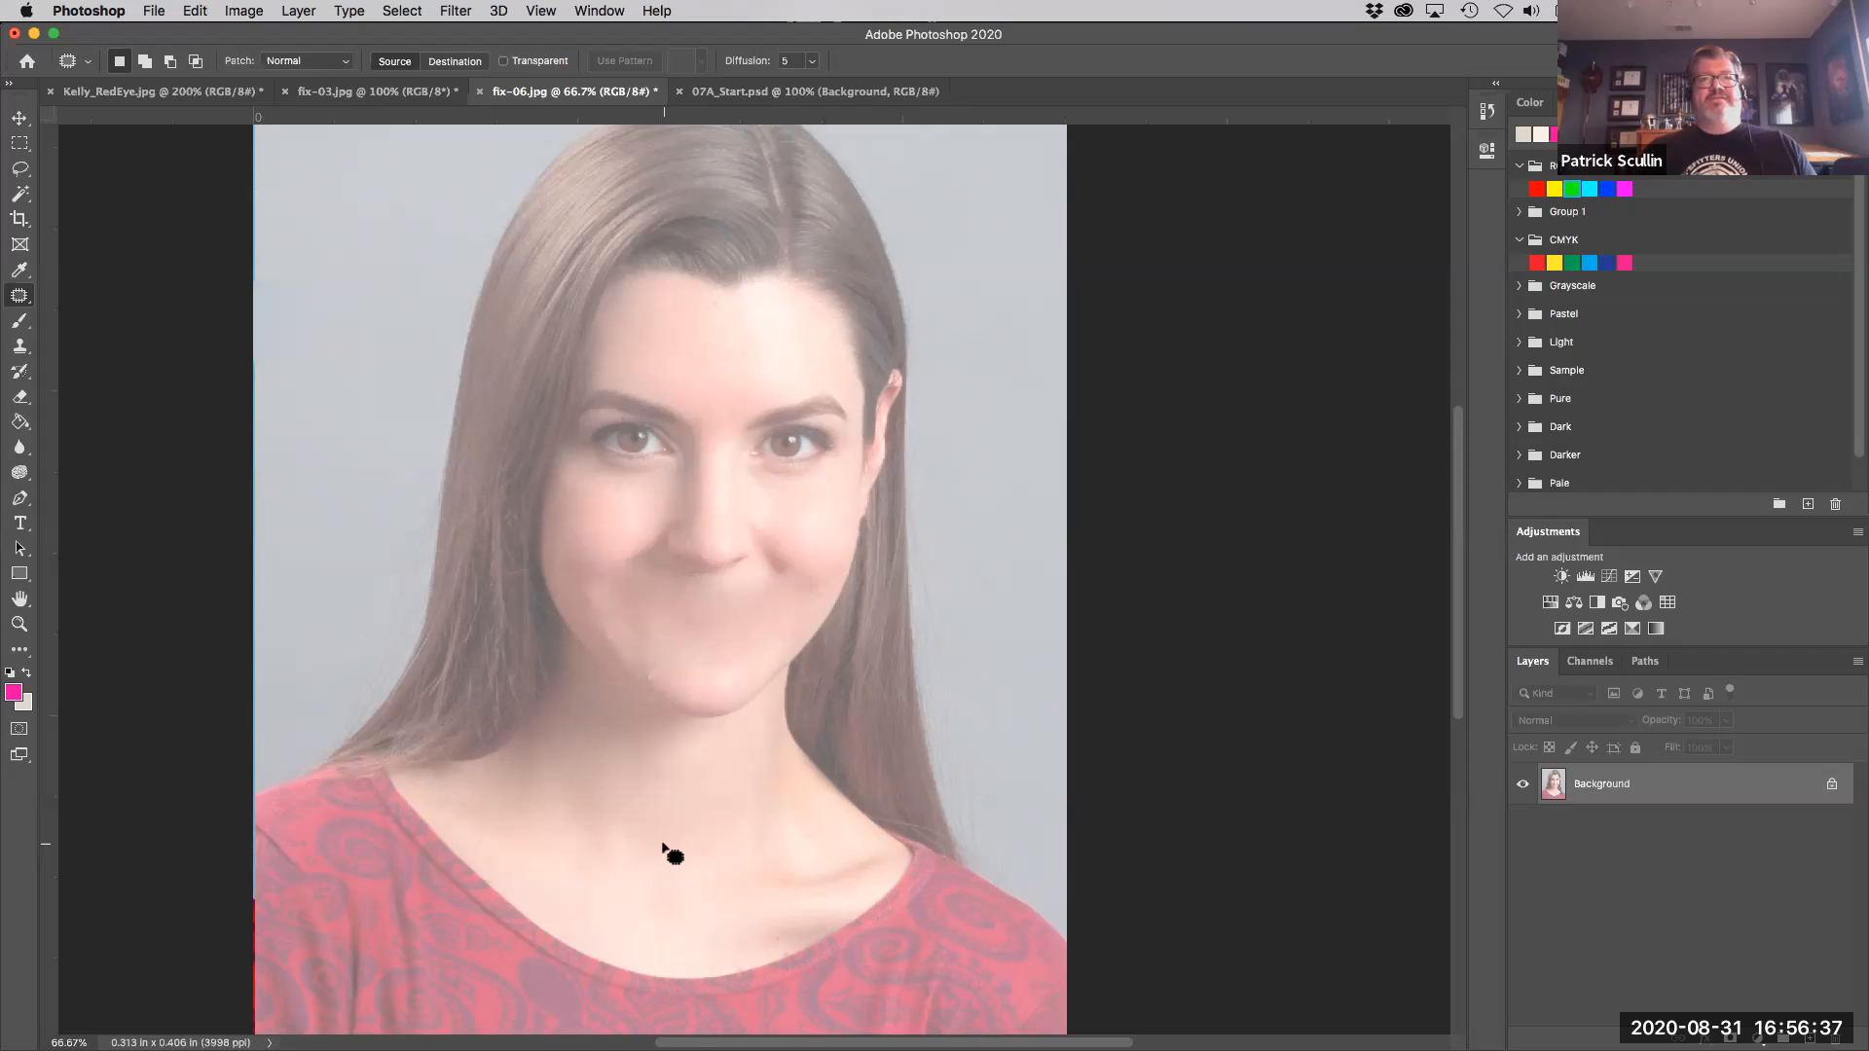
Undo the mouth patch and clear the selection around the mouth.
{"action": "key", "text": "ctrl+z"}
{"action": "key", "text": "ctrl+d"}
{"action": "key", "text": "ctrl+z"}
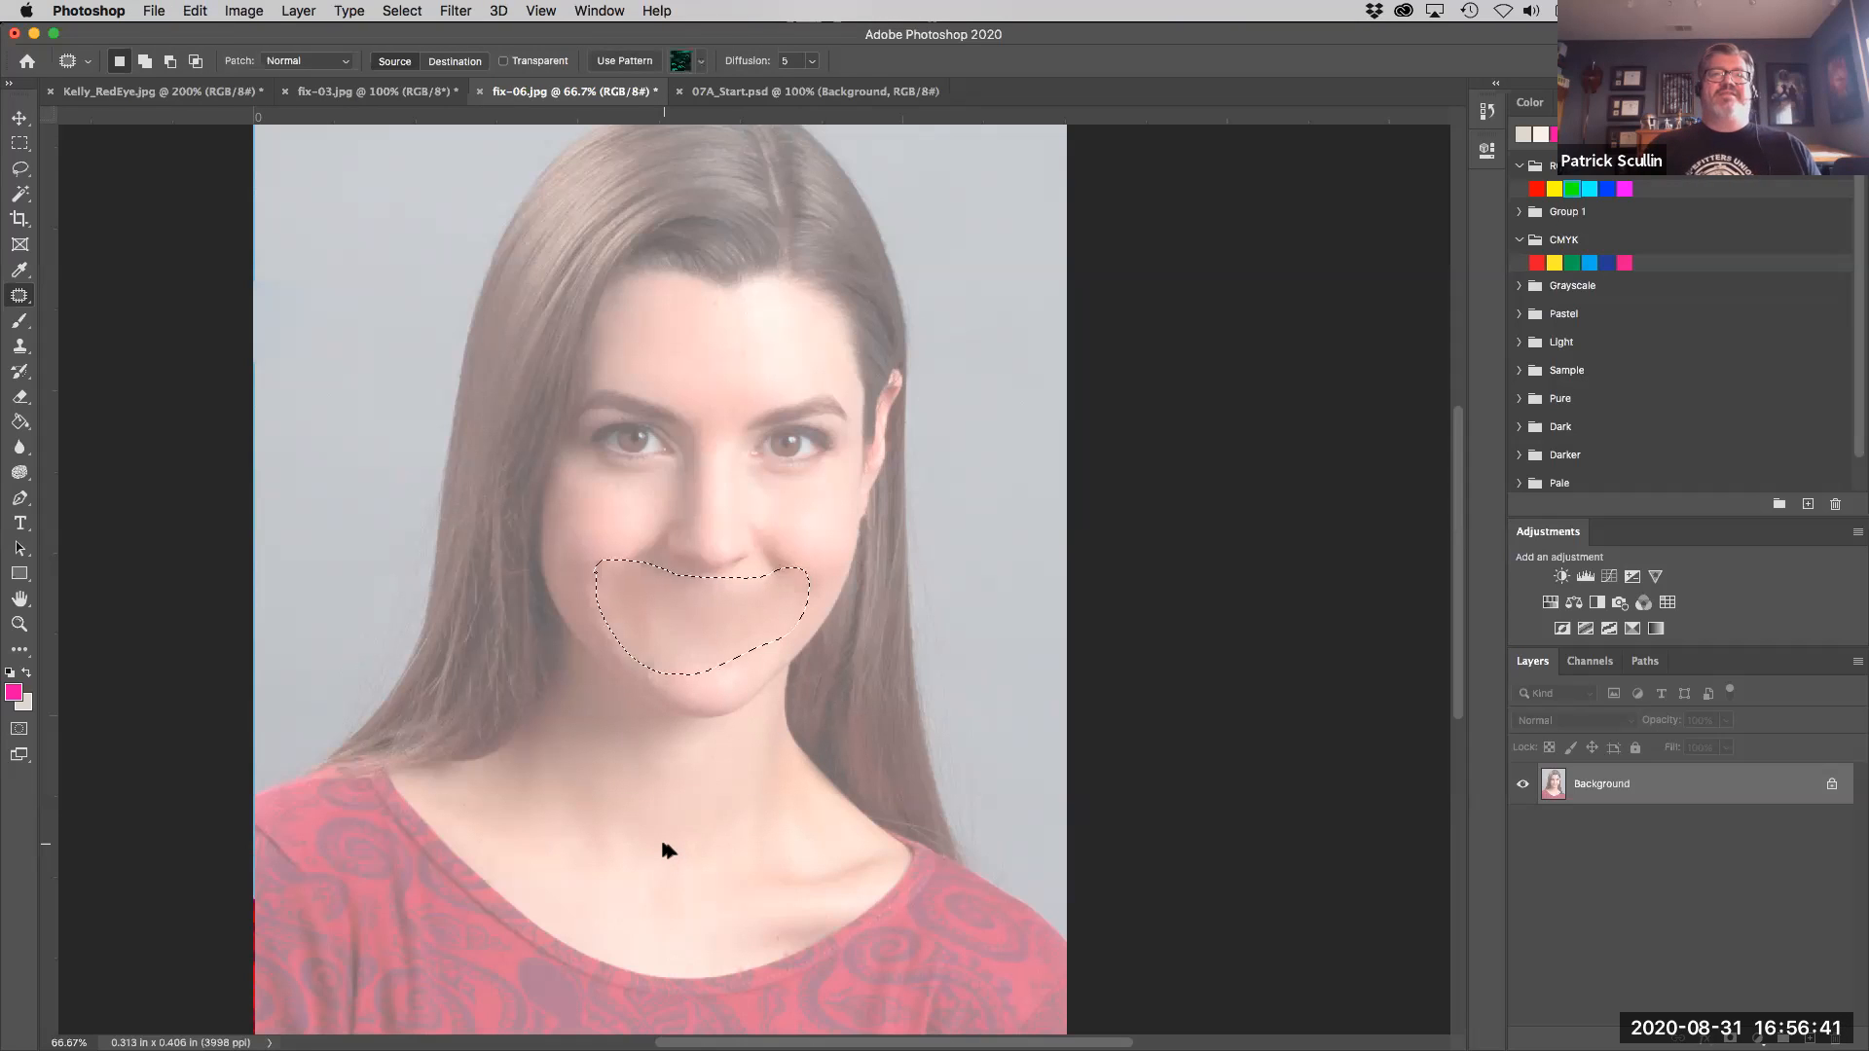
{"action": "key", "text": "ctrl+z"}
{"action": "key", "text": "ctrl+d"}
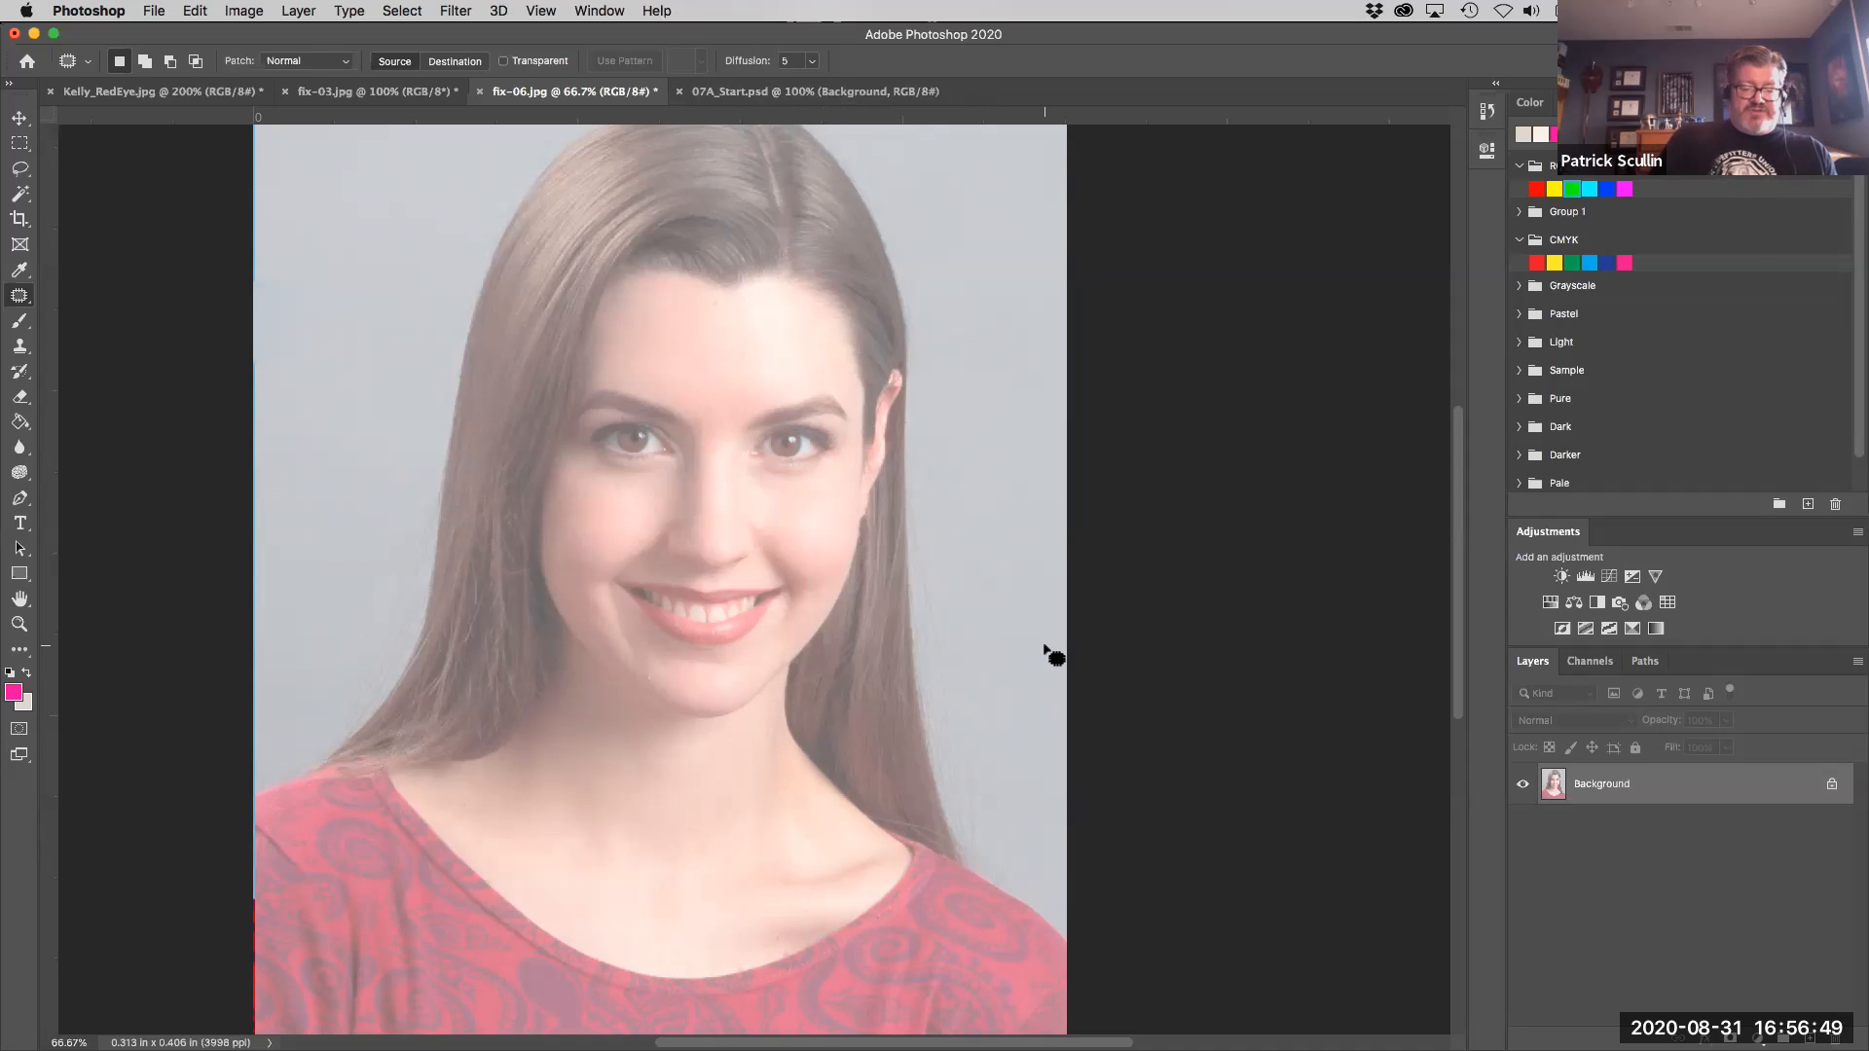
Apply Auto Tone to the faded portrait in fix-06.jpg to restore its contrast and color.
{"action": "scroll", "coordinate": [1046, 646], "scroll_direction": "down", "scroll_amount": 2}
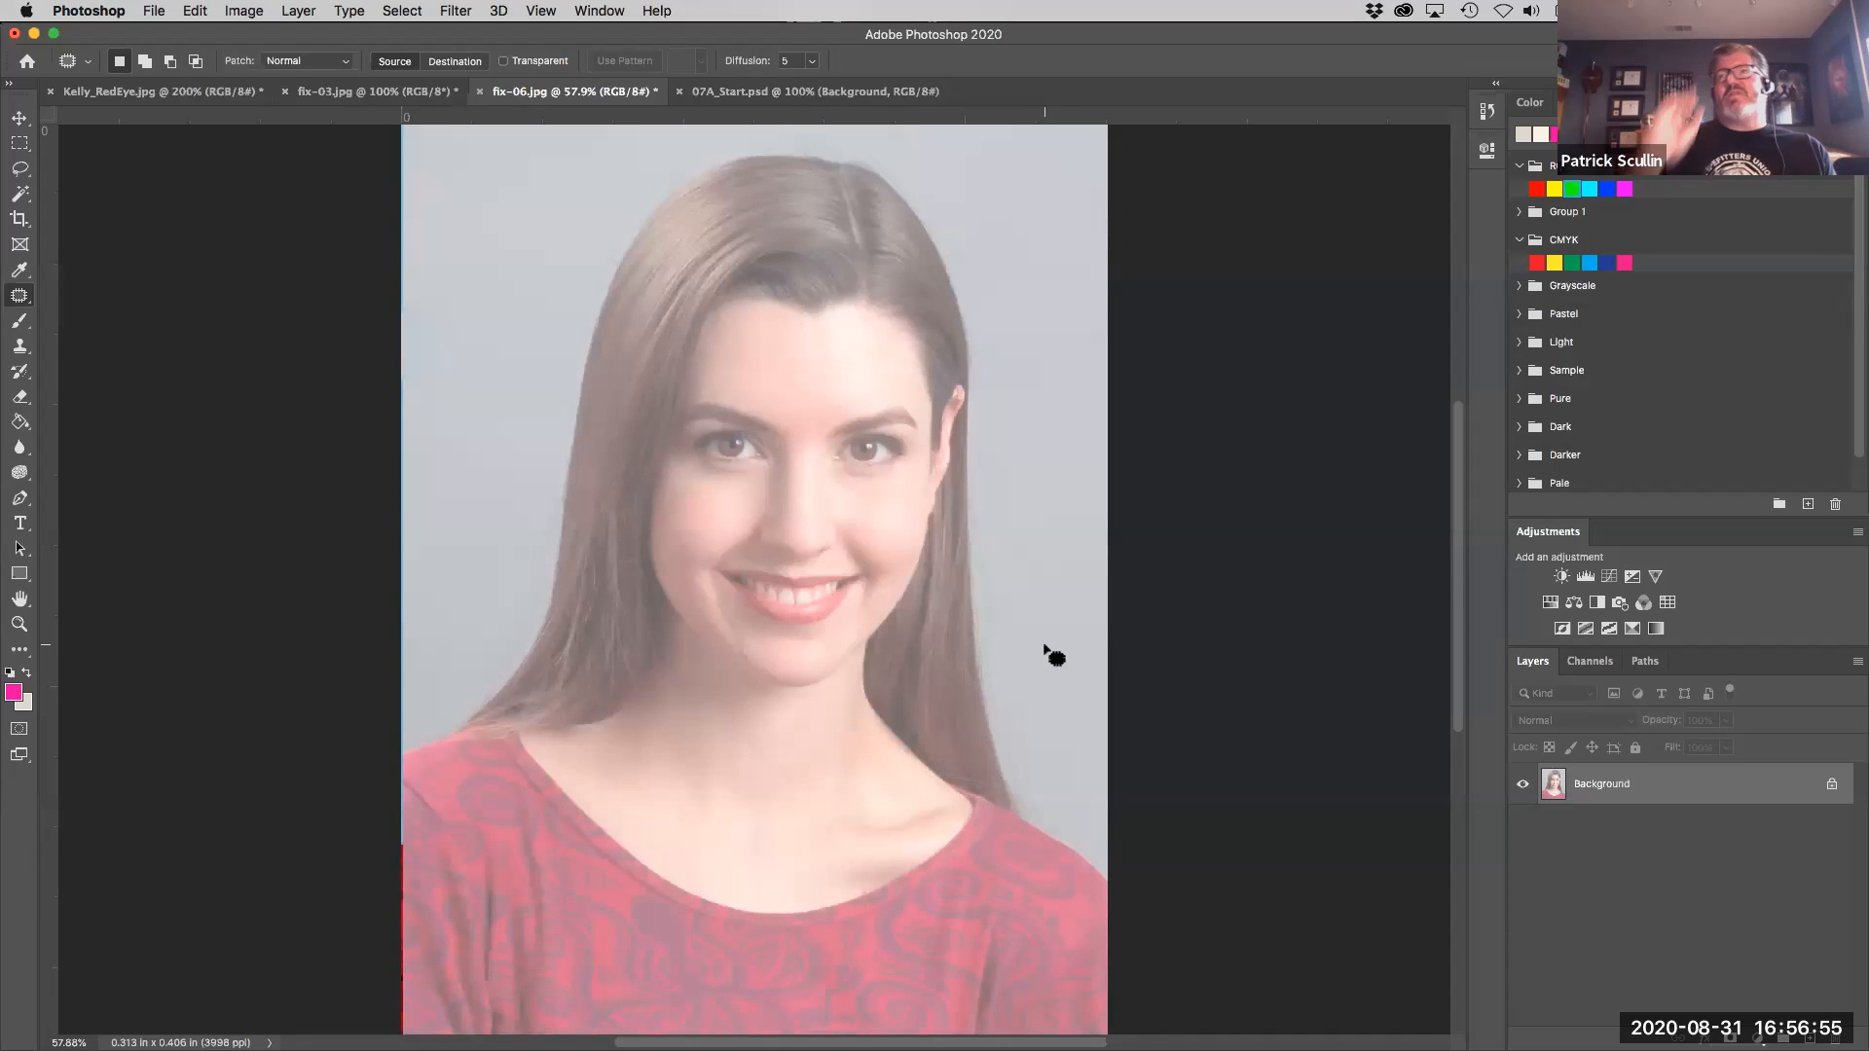
{"action": "left_click", "coordinate": [255, 11]}
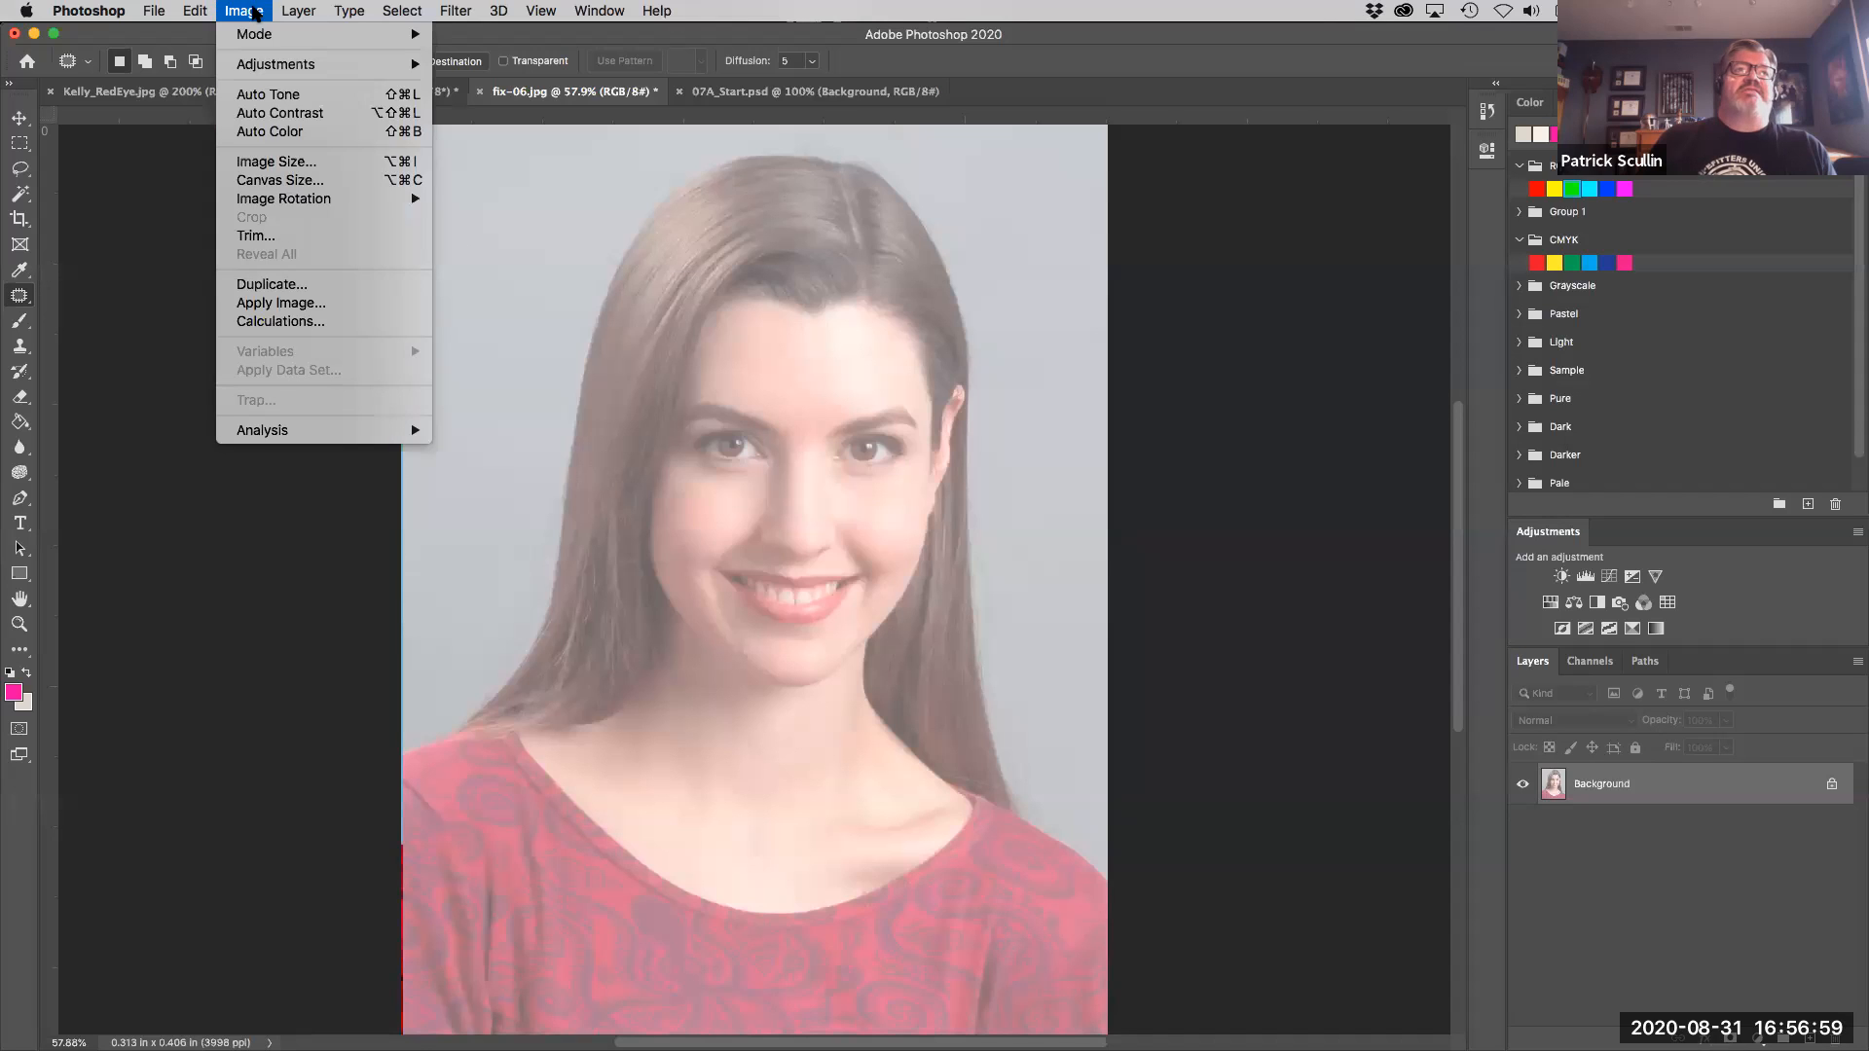
{"action": "left_click", "coordinate": [334, 101]}
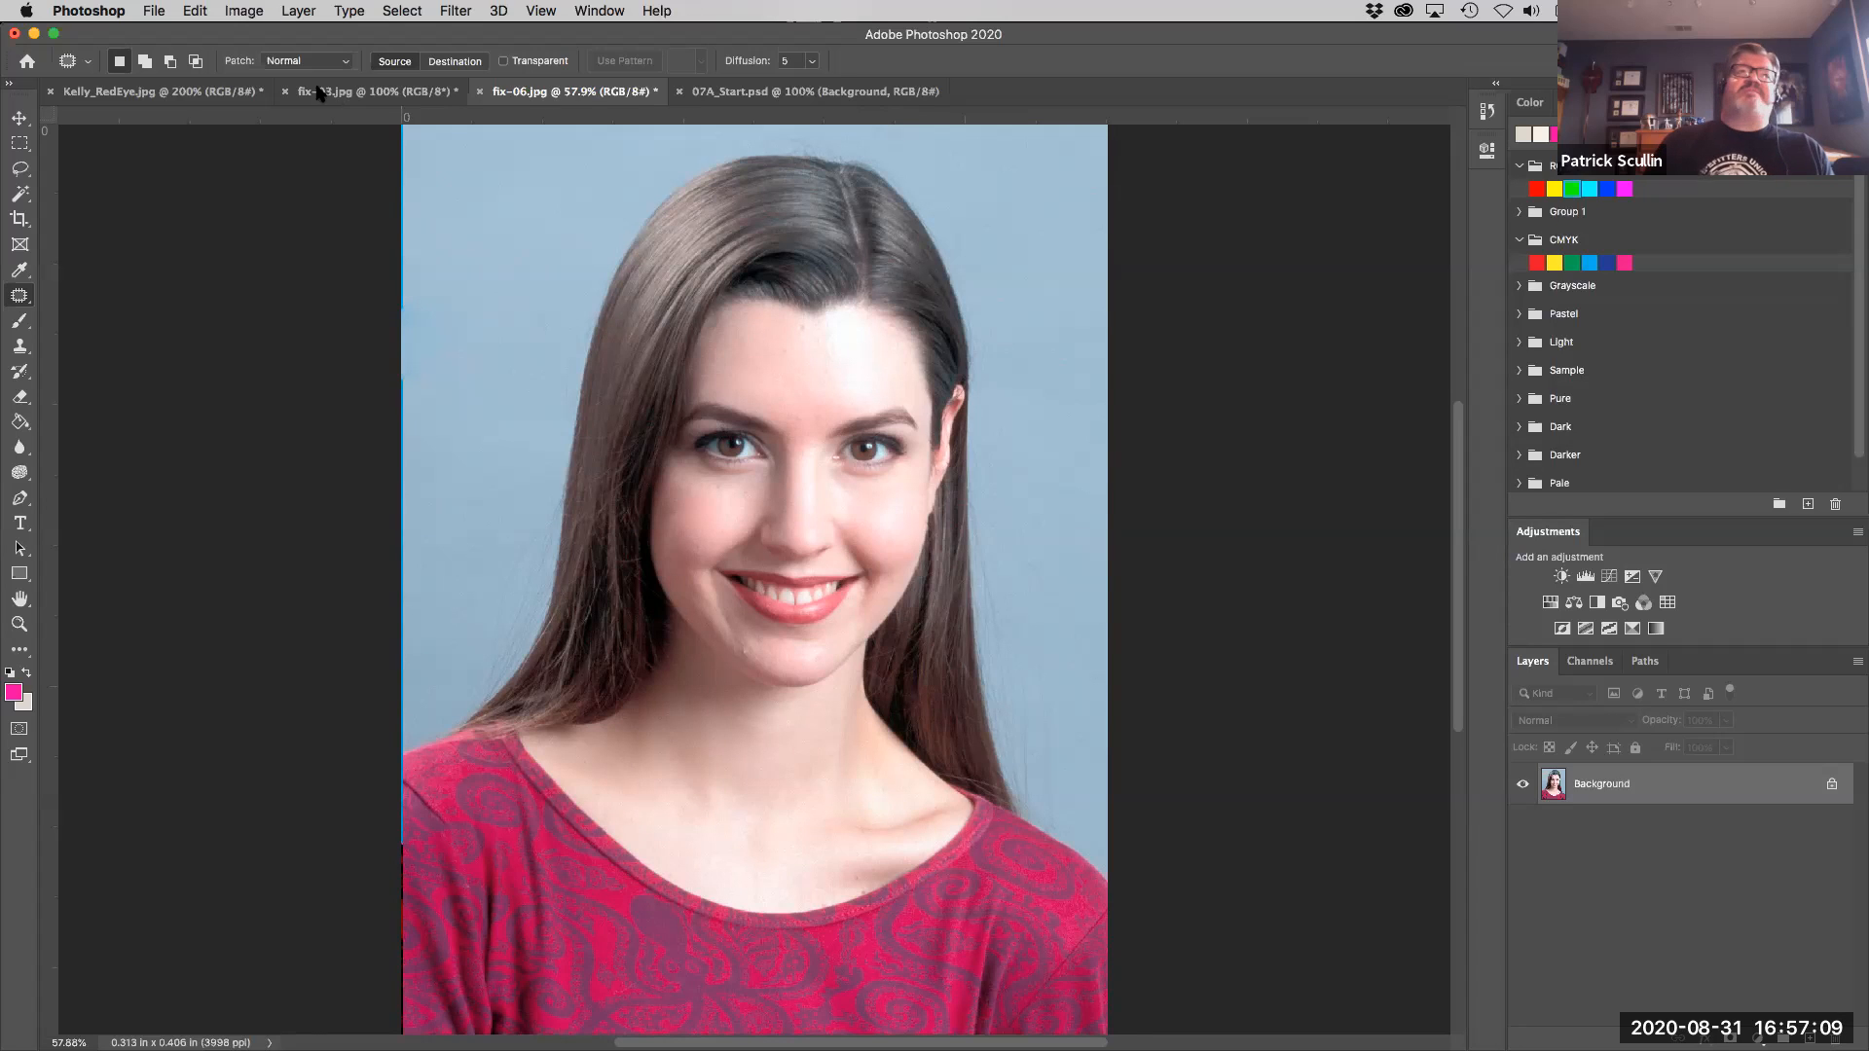
Switch to the 07A_Start.psd document and activate the Clone Stamp Tool.
{"action": "left_click", "coordinate": [255, 11]}
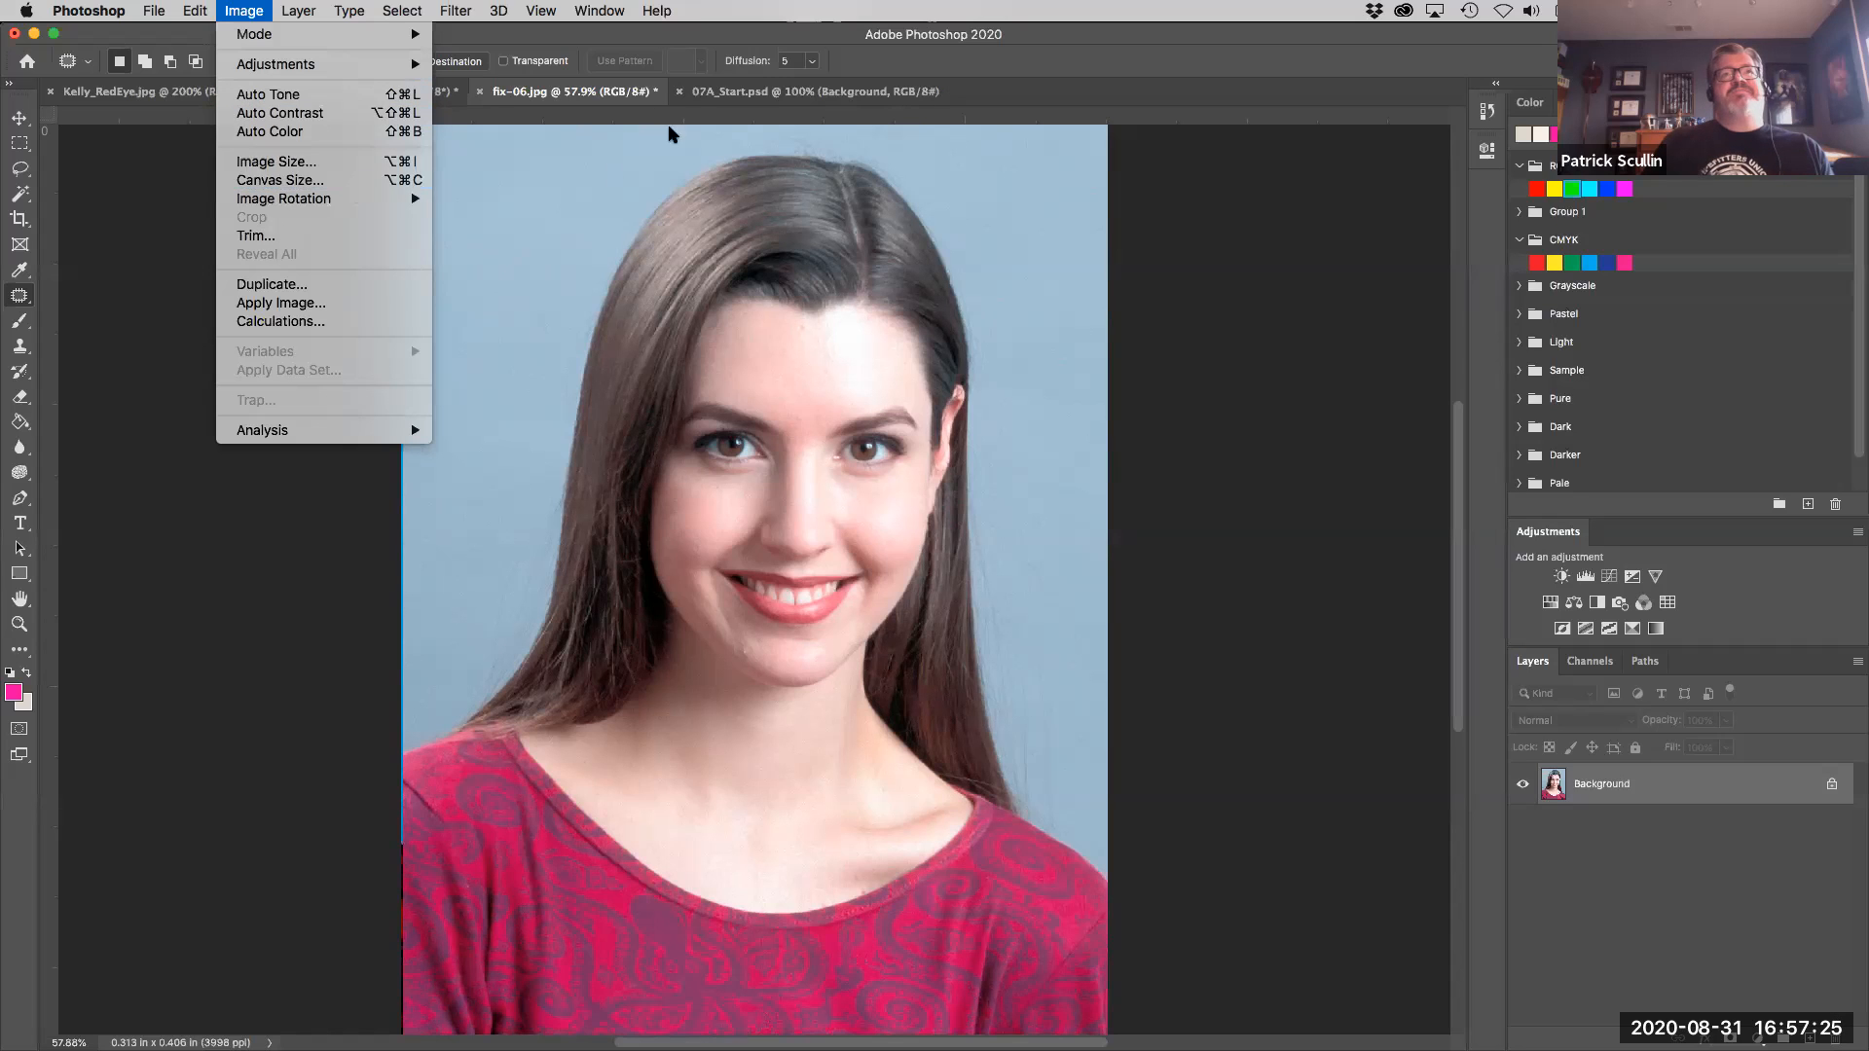
{"action": "left_click", "coordinate": [767, 90]}
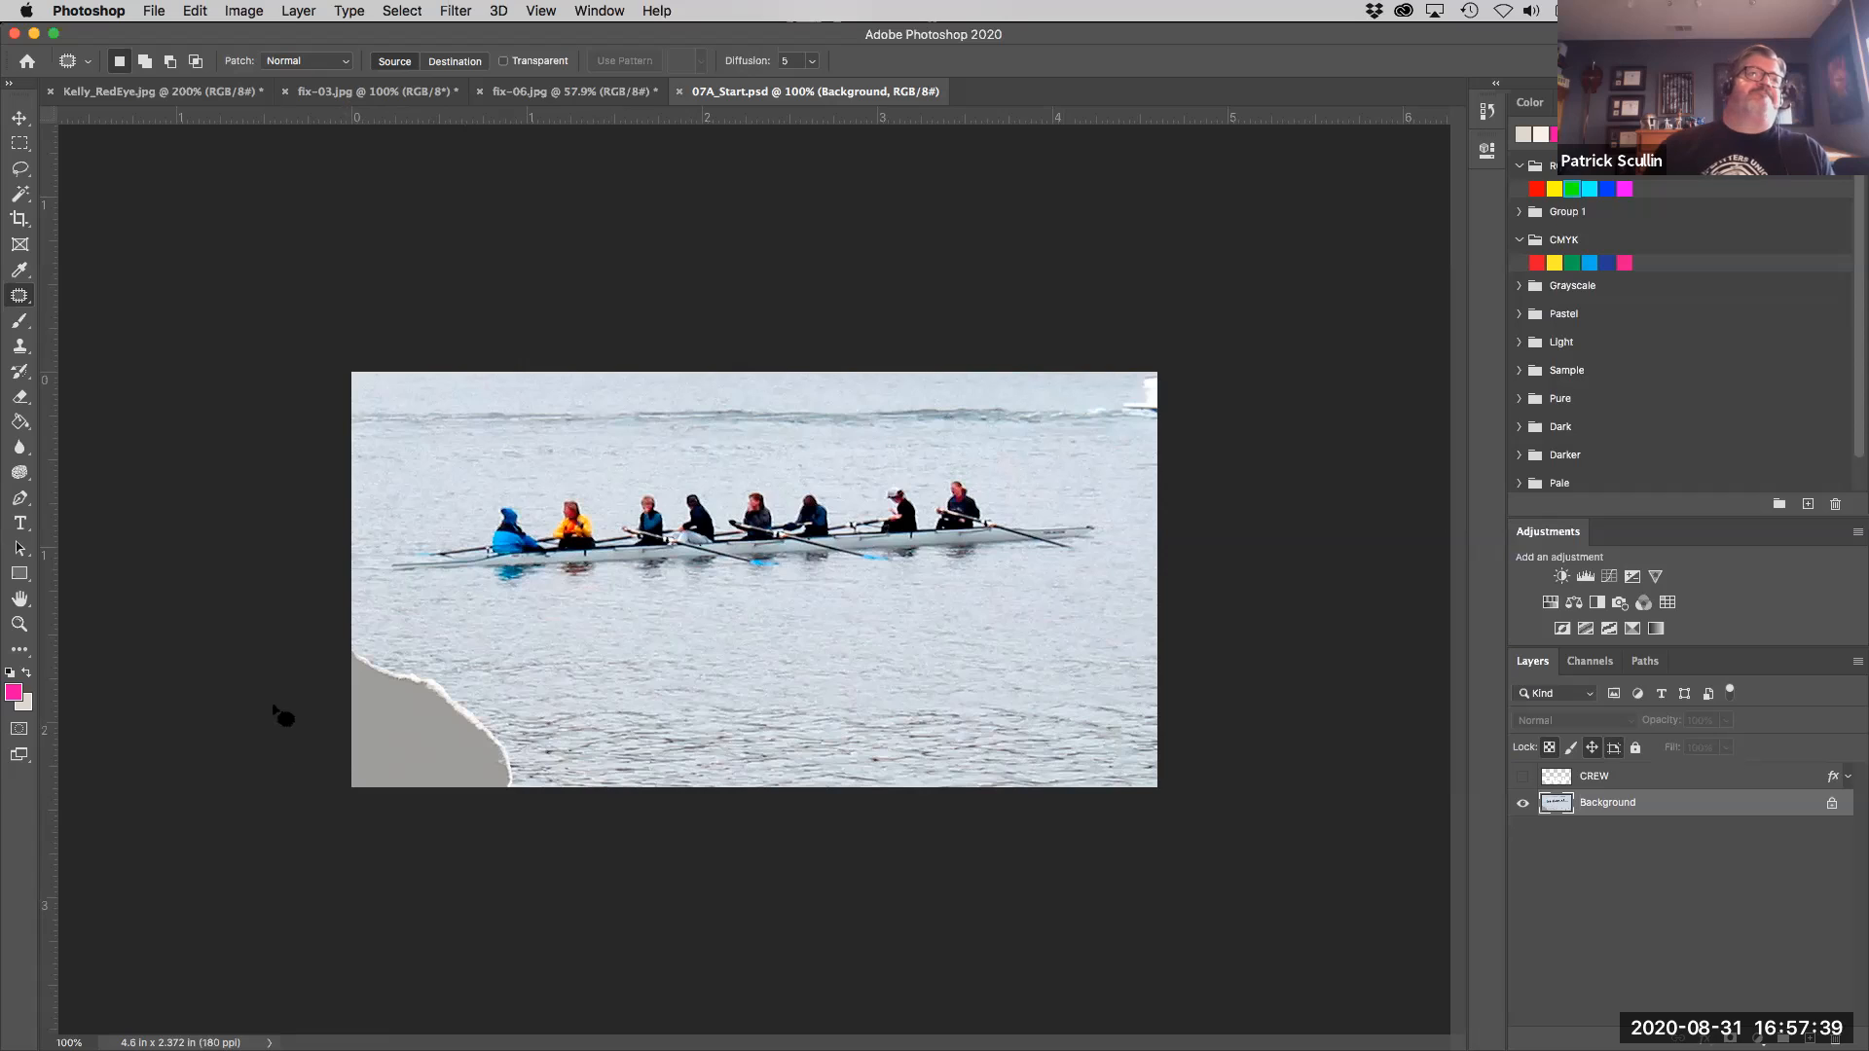
{"action": "left_click", "coordinate": [16, 351]}
{"action": "left_click", "coordinate": [14, 346]}
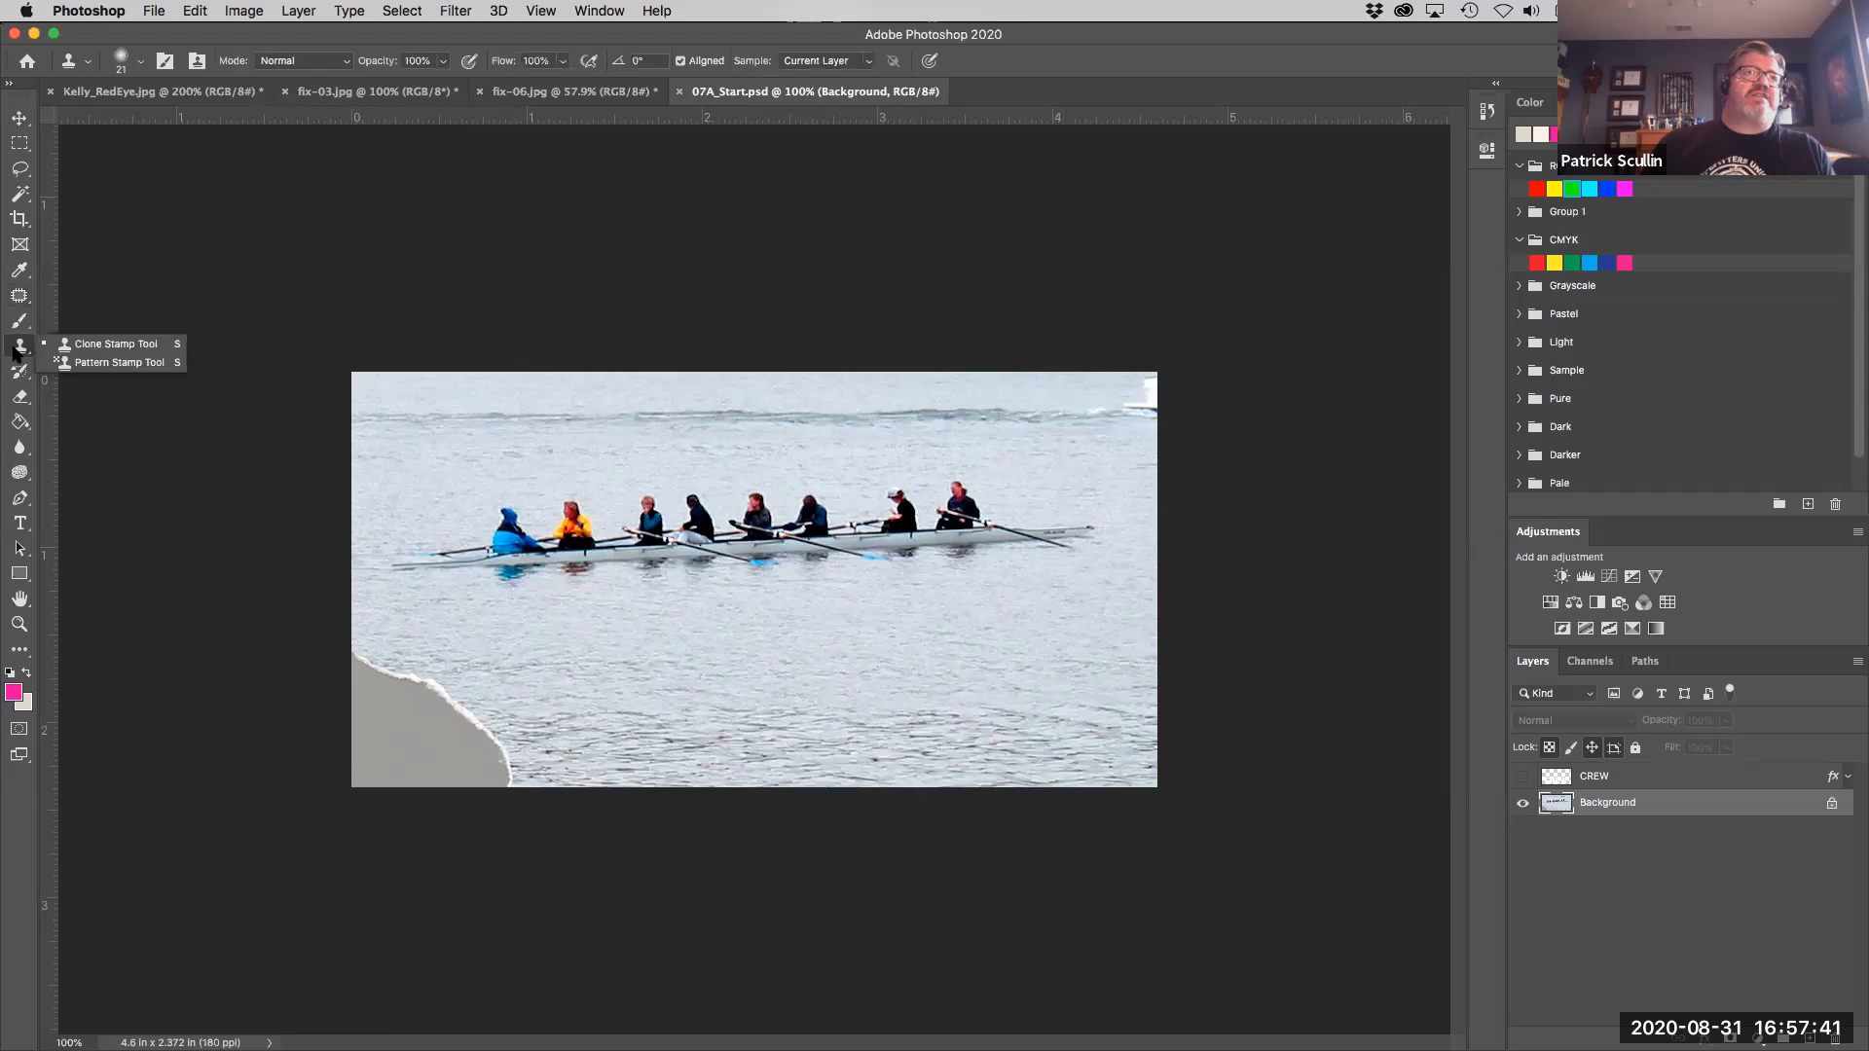
{"action": "left_click", "coordinate": [60, 345]}
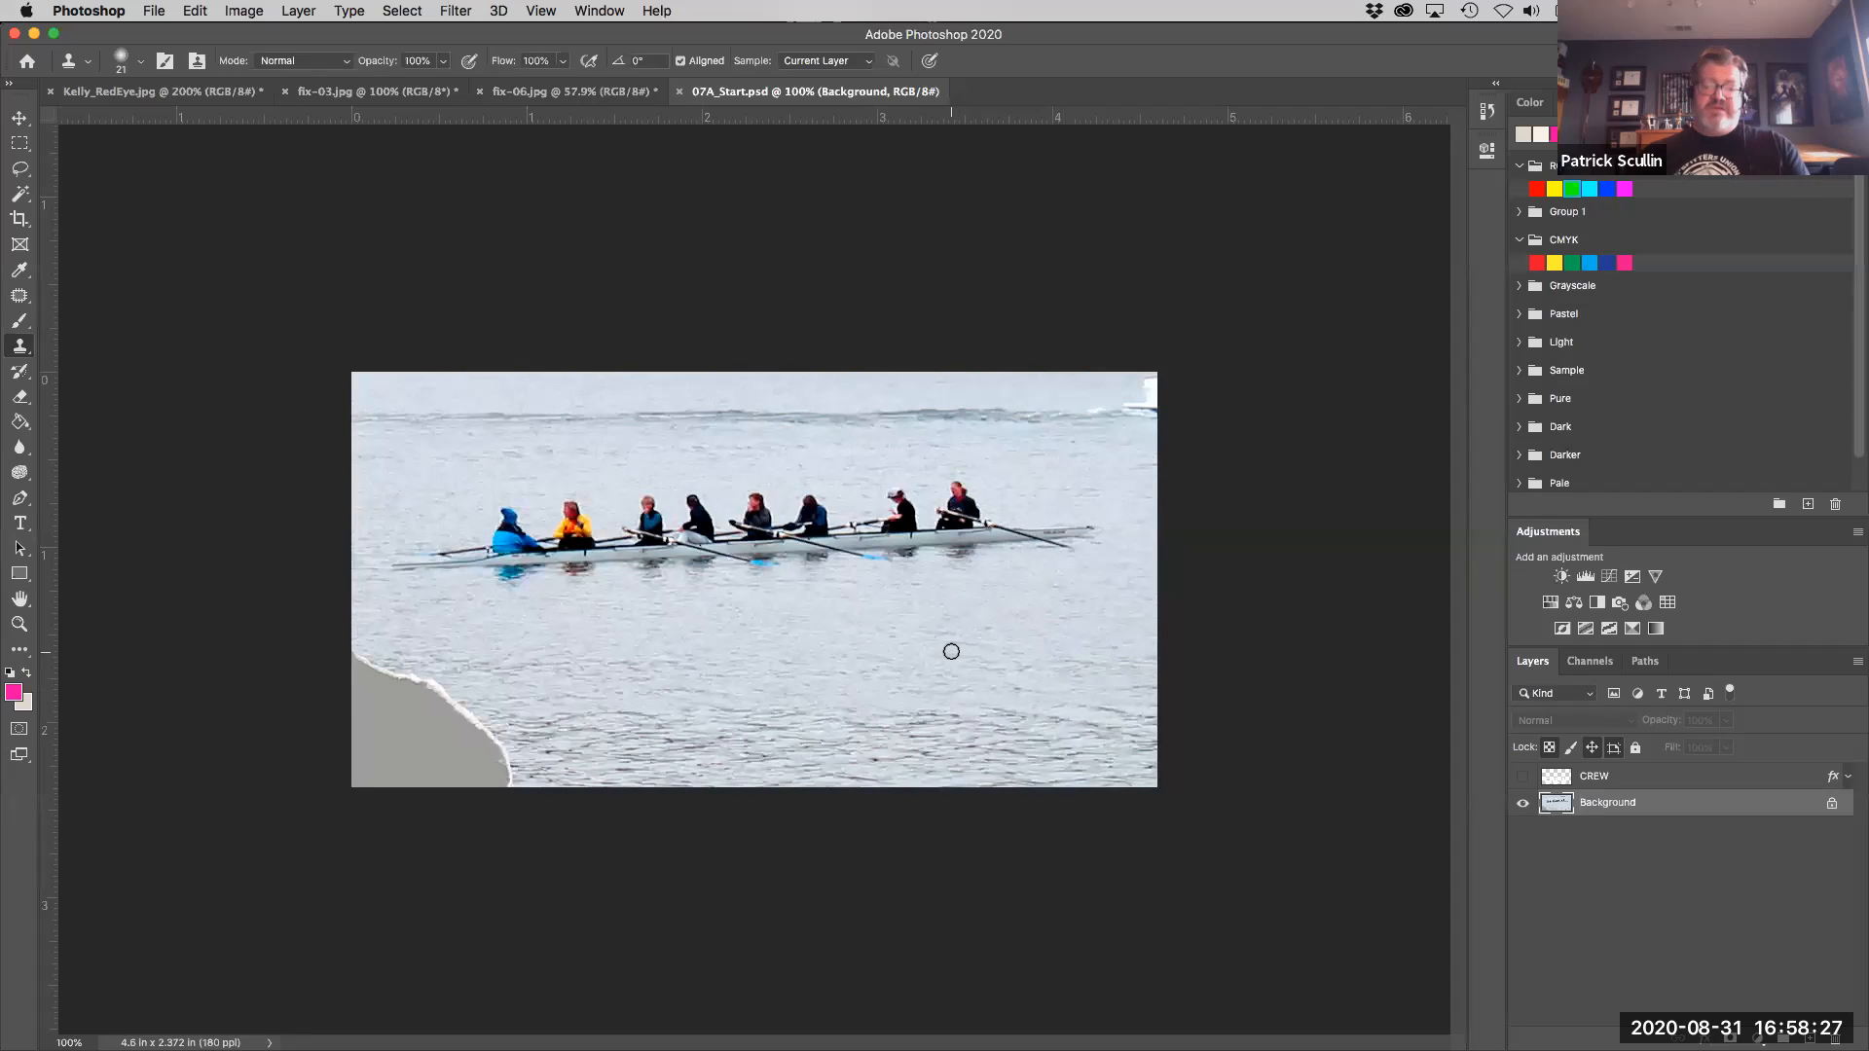
Enlarge the clone brush to 125 px and clone water over the torn lower-left corner of the rowing photo.
{"action": "key", "text": "bracketright"}
{"action": "key", "text": "bracketright"}
{"action": "key", "text": "bracketright"}
{"action": "key", "text": "bracketright"}
{"action": "key", "text": "bracketright"}
{"action": "key", "text": "bracketright"}
{"action": "key", "text": "bracketright"}
{"action": "key", "text": "bracketright"}
{"action": "key", "text": "bracketright"}
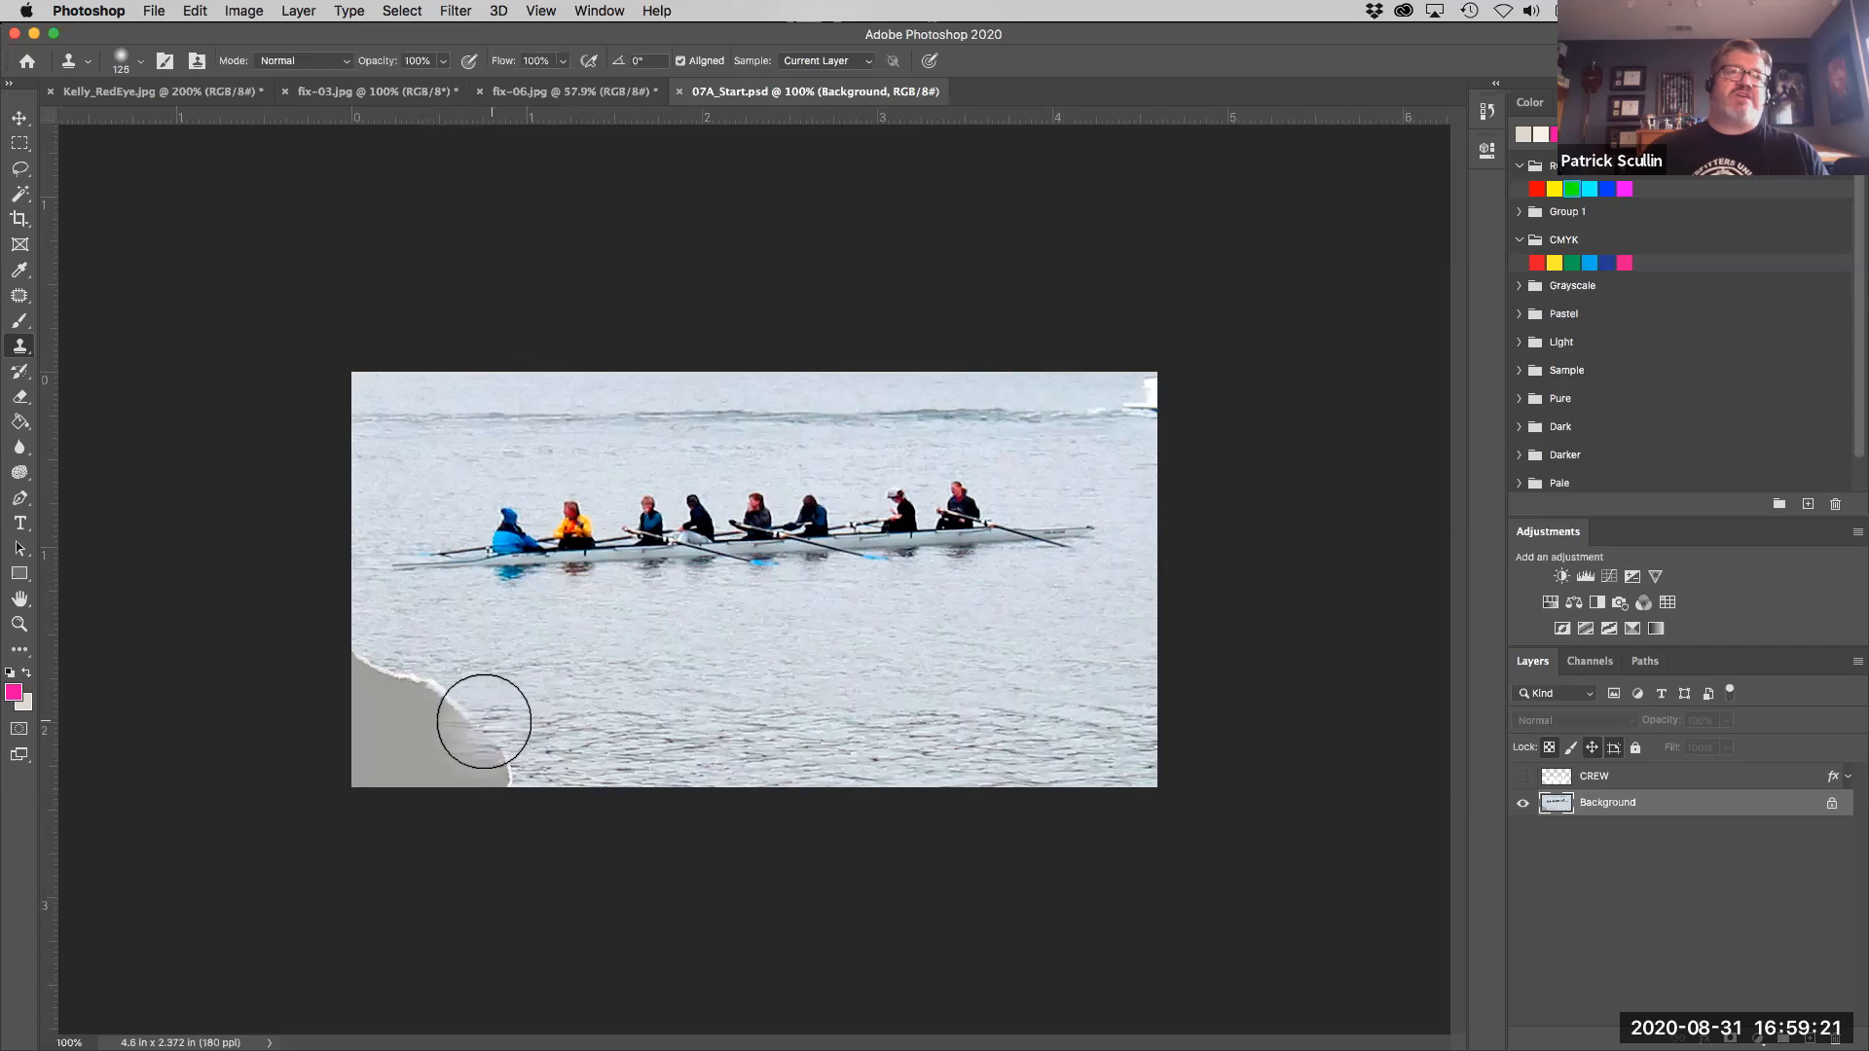
{"action": "mouse_move", "coordinate": [480, 725]}
{"action": "left_mouse_down"}
{"action": "mouse_move", "coordinate": [390, 667]}
{"action": "mouse_move", "coordinate": [446, 696]}
{"action": "mouse_move", "coordinate": [434, 670]}
{"action": "mouse_move", "coordinate": [431, 695]}
{"action": "mouse_move", "coordinate": [414, 675]}
{"action": "mouse_move", "coordinate": [509, 751]}
{"action": "mouse_move", "coordinate": [530, 735]}
{"action": "mouse_move", "coordinate": [426, 739]}
{"action": "mouse_move", "coordinate": [397, 710]}
{"action": "mouse_move", "coordinate": [367, 734]}
{"action": "mouse_move", "coordinate": [421, 741]}
{"action": "left_mouse_up"}
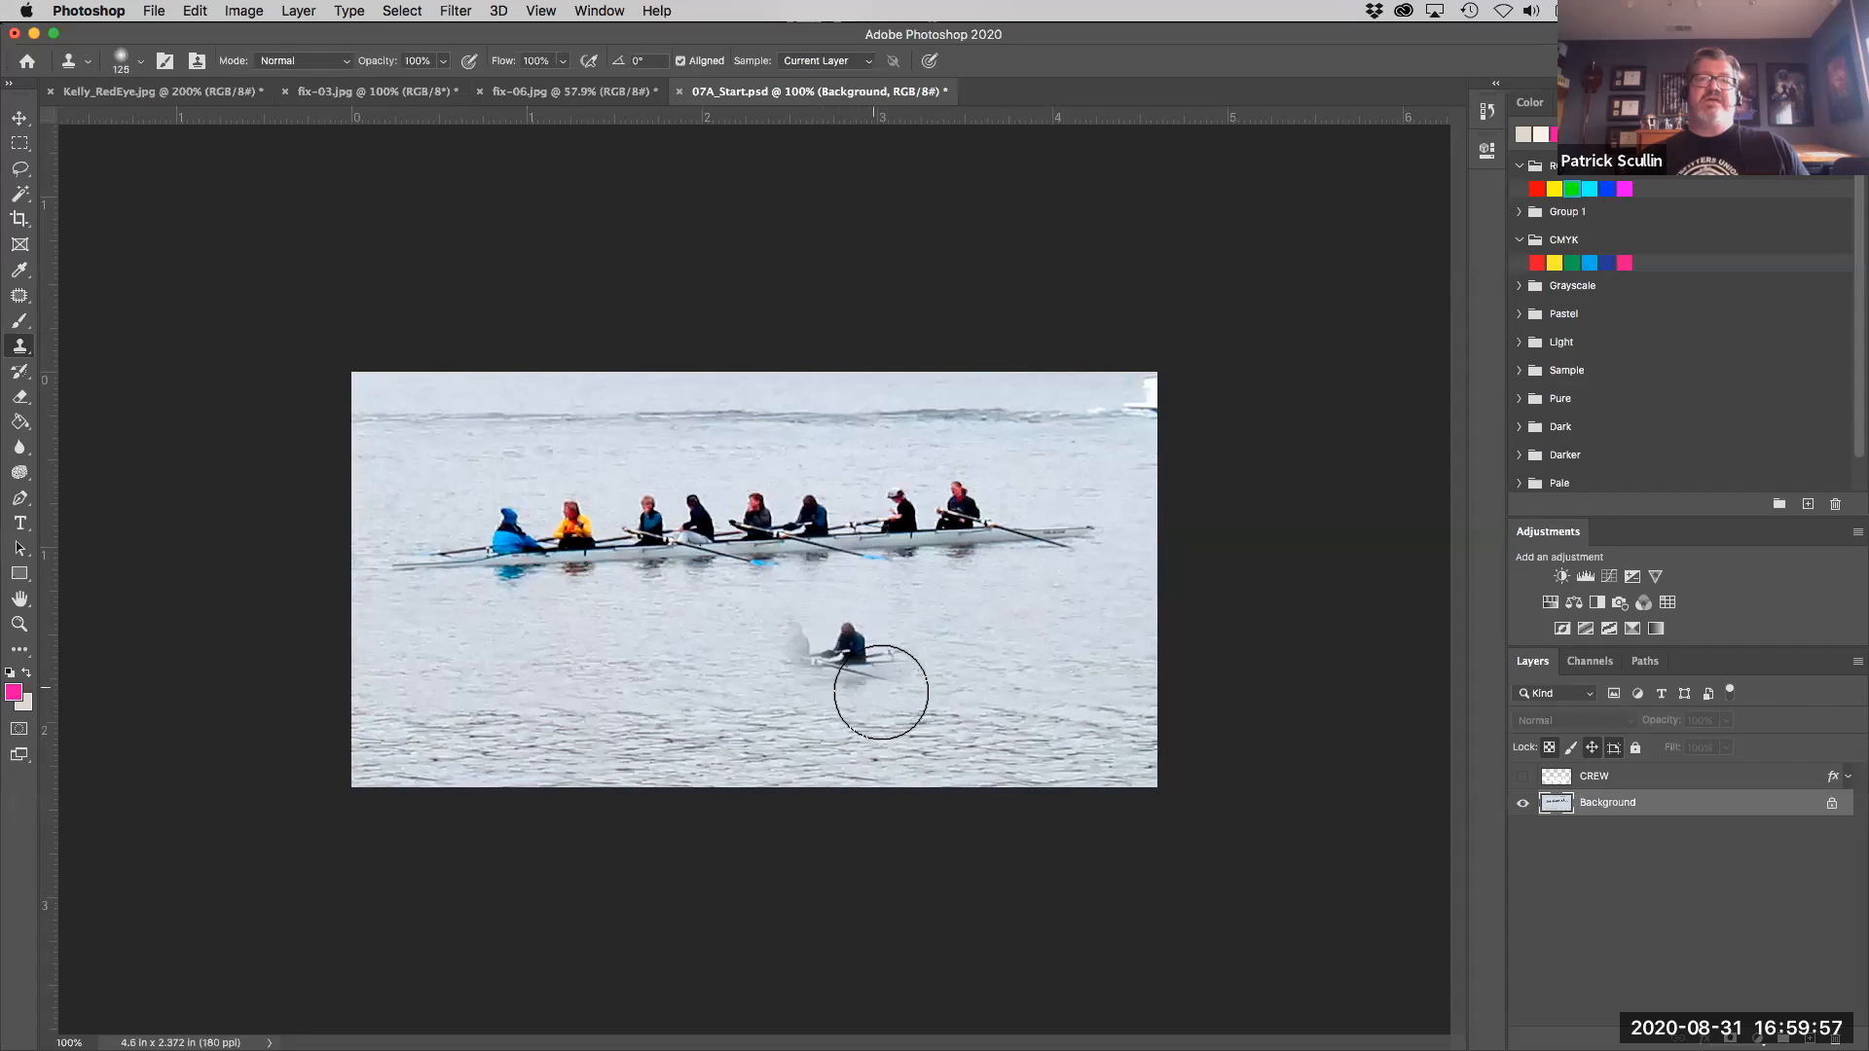
Try to clone a second rowing crew onto the water below the original boat, and undo it.
{"action": "mouse_move", "coordinate": [892, 693]}
{"action": "left_mouse_down"}
{"action": "mouse_move", "coordinate": [558, 708]}
{"action": "mouse_move", "coordinate": [1025, 680]}
{"action": "mouse_move", "coordinate": [436, 710]}
{"action": "mouse_move", "coordinate": [1123, 665]}
{"action": "mouse_move", "coordinate": [1078, 696]}
{"action": "mouse_move", "coordinate": [1125, 696]}
{"action": "mouse_move", "coordinate": [467, 715]}
{"action": "left_mouse_up"}
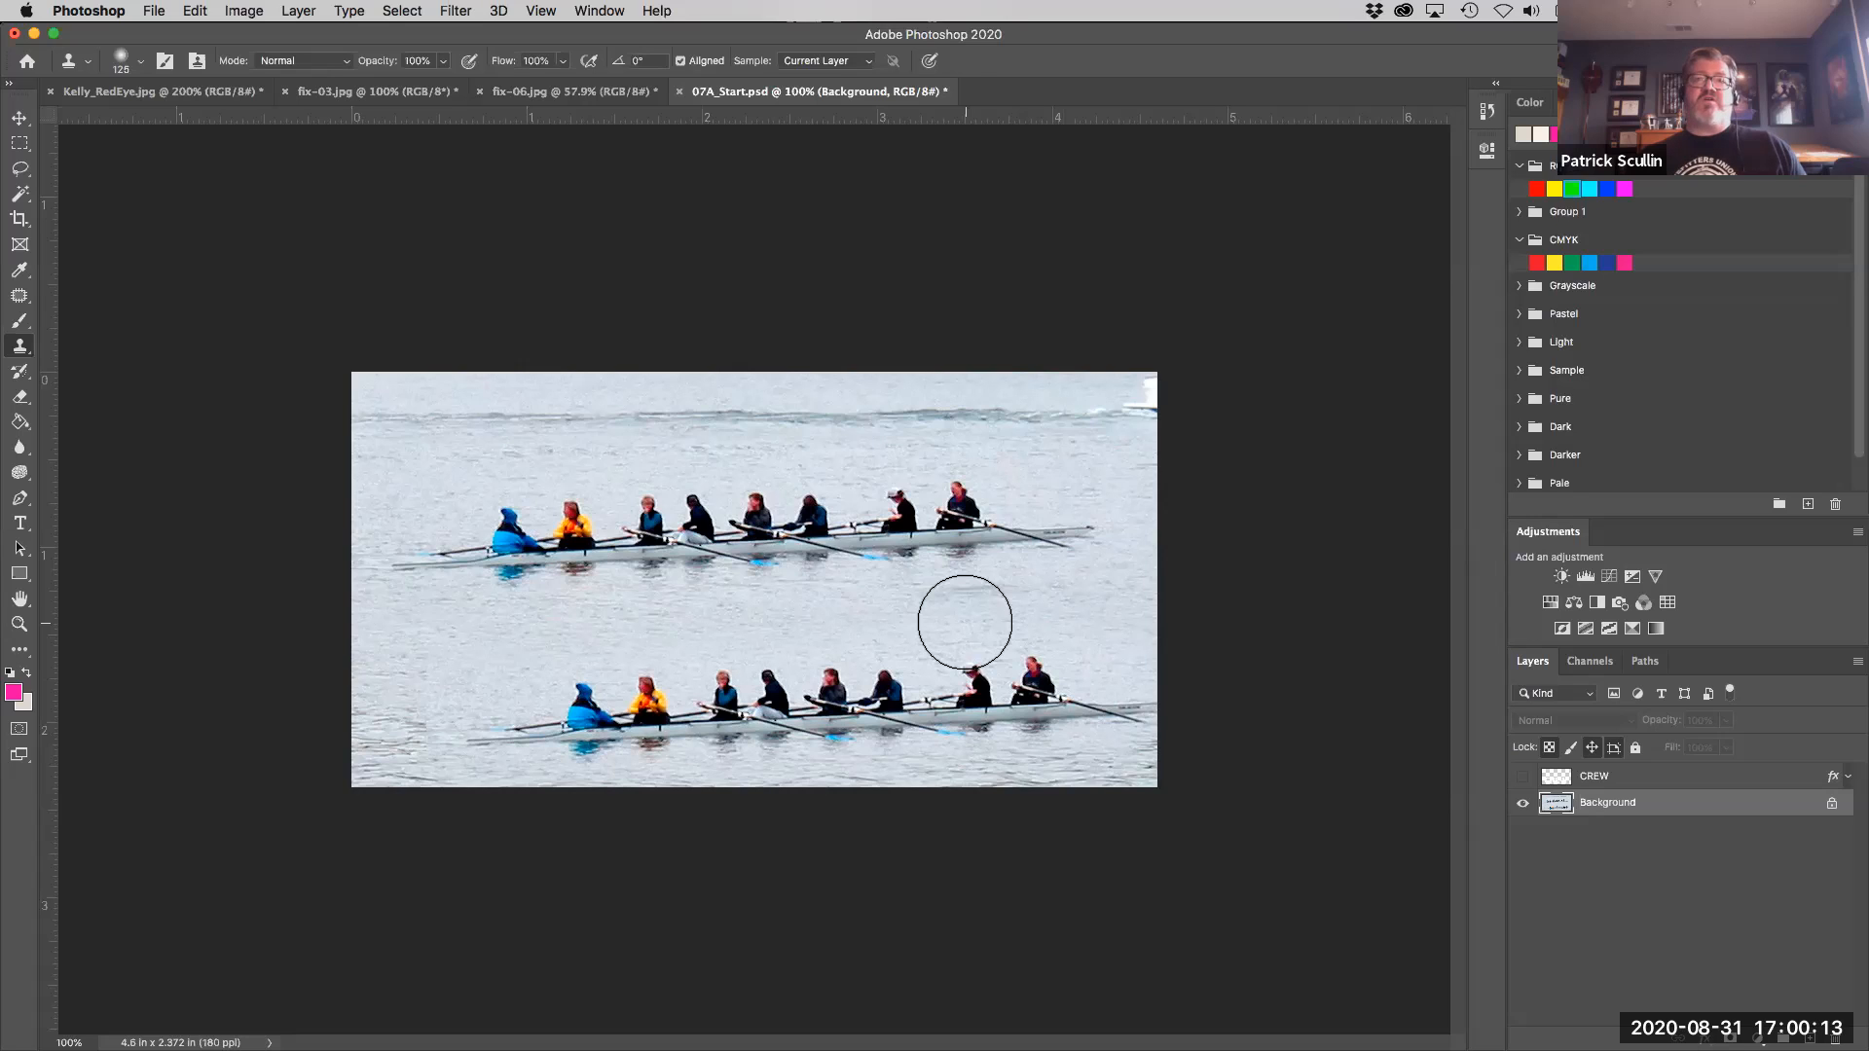
{"action": "key", "text": "super+z"}
{"action": "left_click_drag", "start_coordinate": [619, 735], "coordinate": [688, 729]}
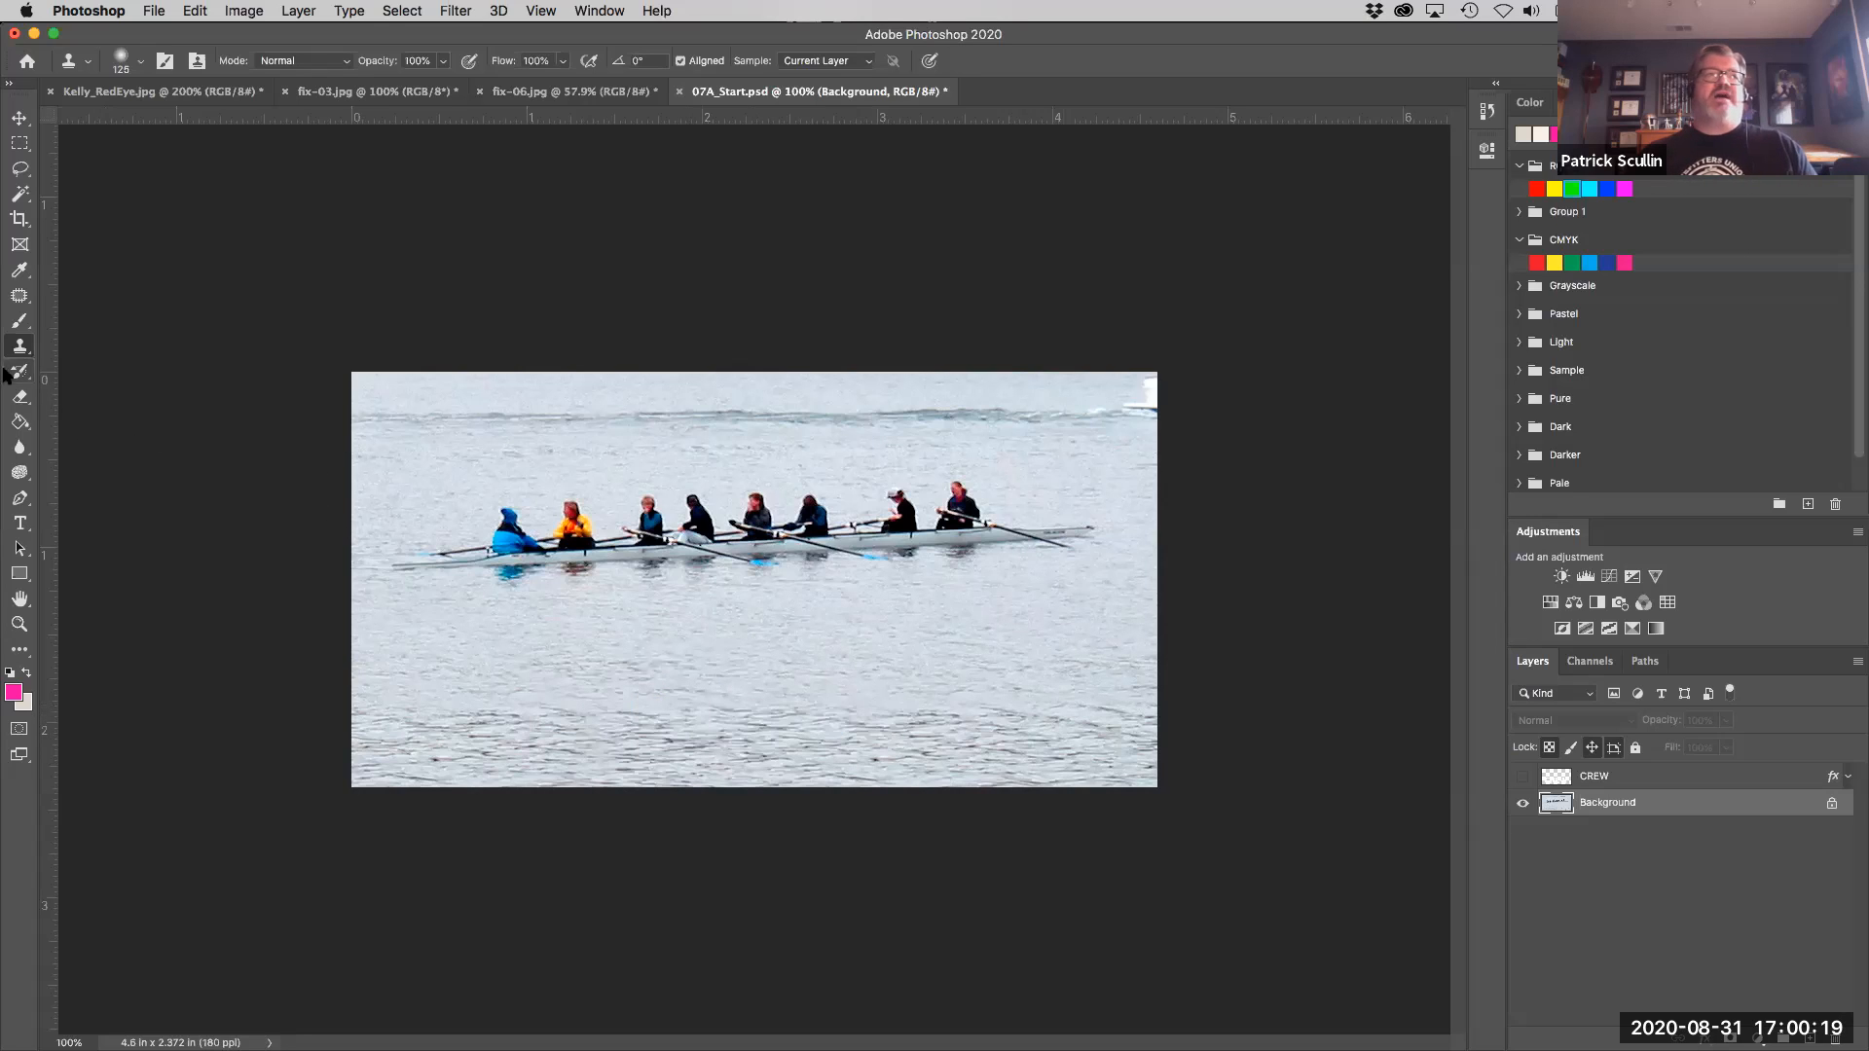
Outline the whole rowing boat, its crew and reflections with the Content-Aware Move Tool.
{"action": "left_click", "coordinate": [21, 296]}
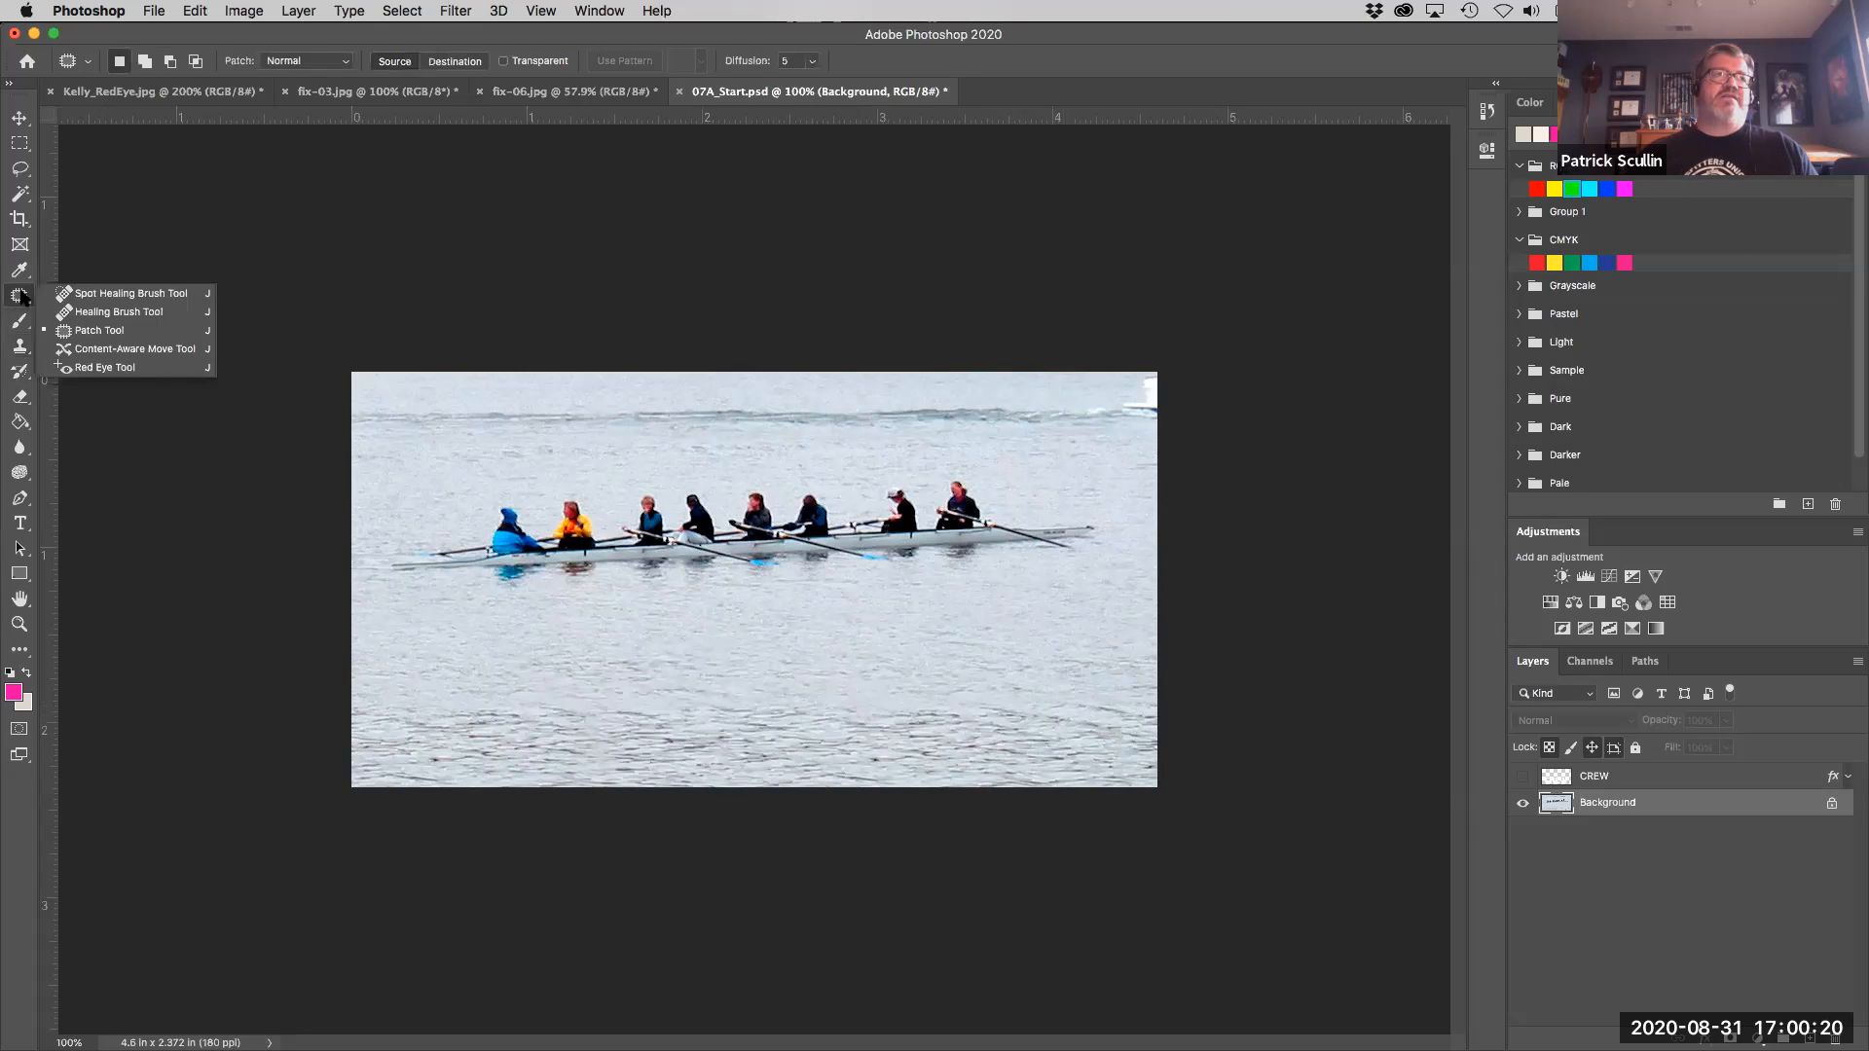
{"action": "left_click", "coordinate": [155, 357]}
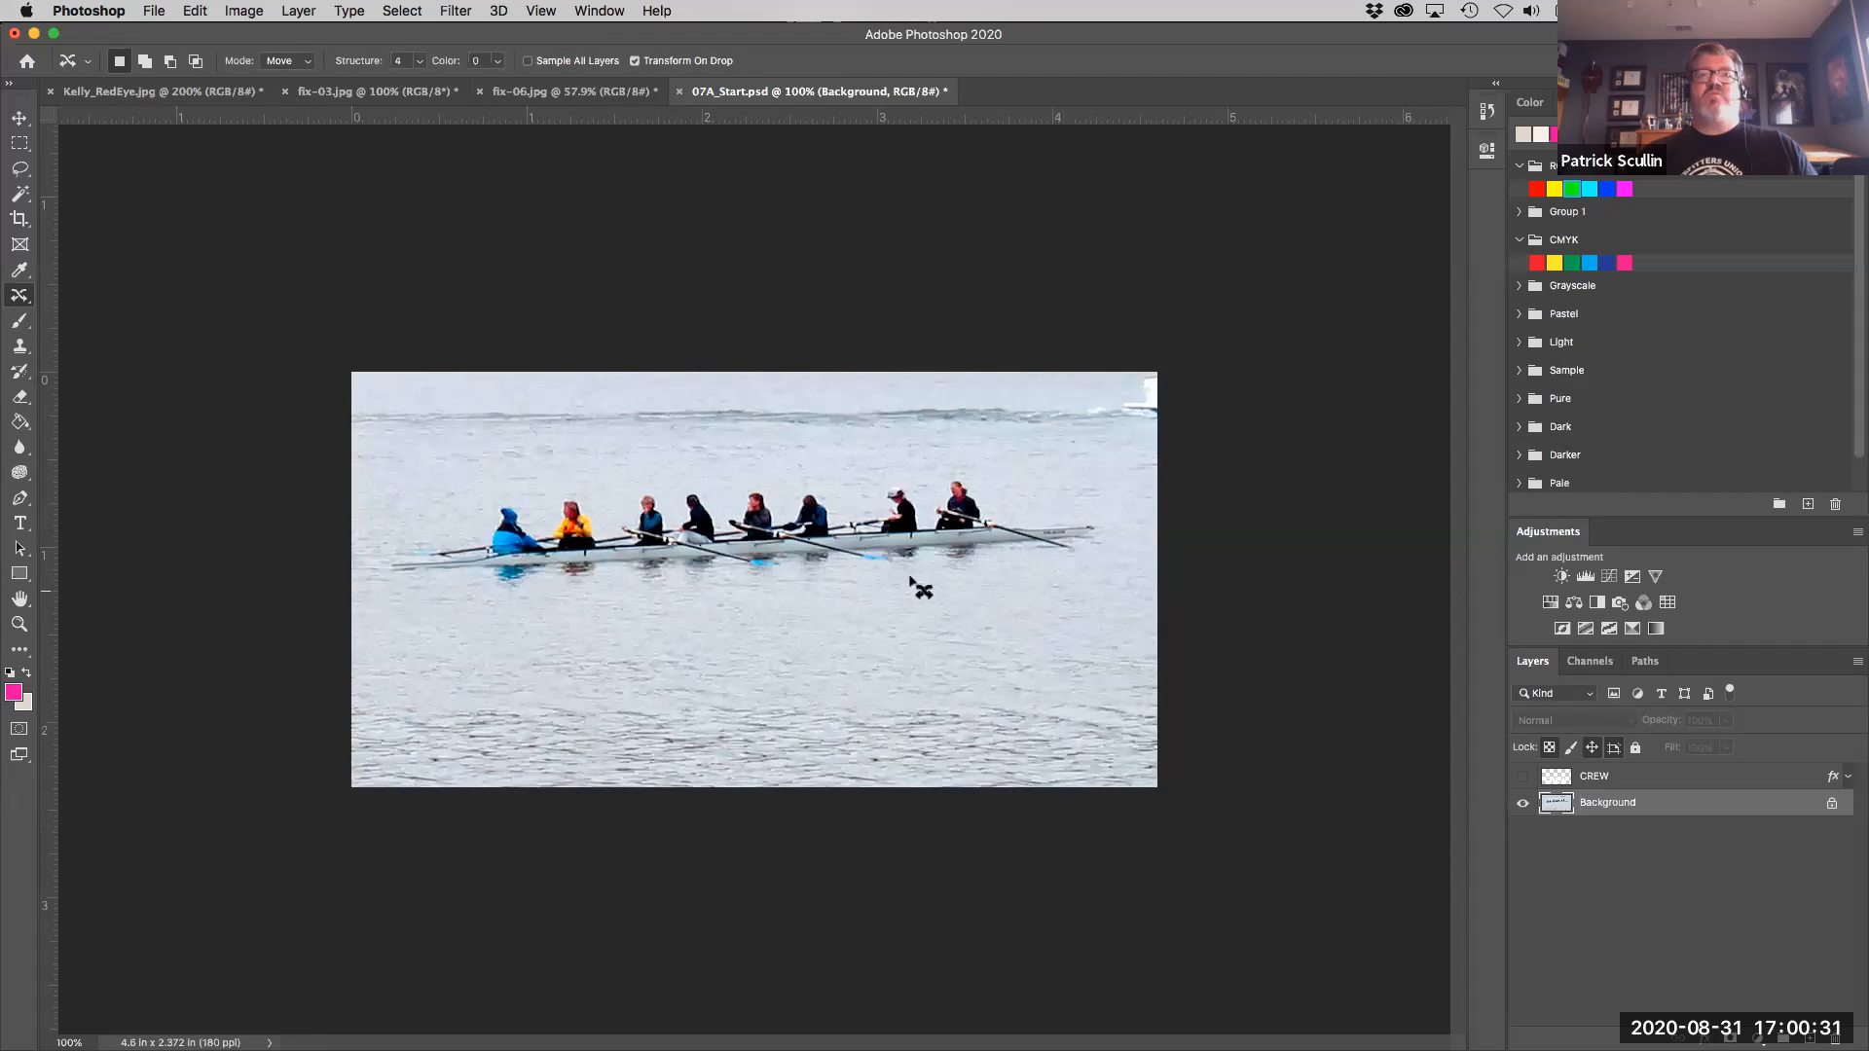
{"action": "mouse_move", "coordinate": [1038, 572]}
{"action": "left_mouse_down"}
{"action": "mouse_move", "coordinate": [1091, 555]}
{"action": "mouse_move", "coordinate": [1122, 512]}
{"action": "mouse_move", "coordinate": [951, 463]}
{"action": "mouse_move", "coordinate": [605, 470]}
{"action": "mouse_move", "coordinate": [418, 508]}
{"action": "mouse_move", "coordinate": [376, 548]}
{"action": "mouse_move", "coordinate": [374, 584]}
{"action": "mouse_move", "coordinate": [896, 615]}
{"action": "mouse_move", "coordinate": [1036, 579]}
{"action": "left_mouse_up"}
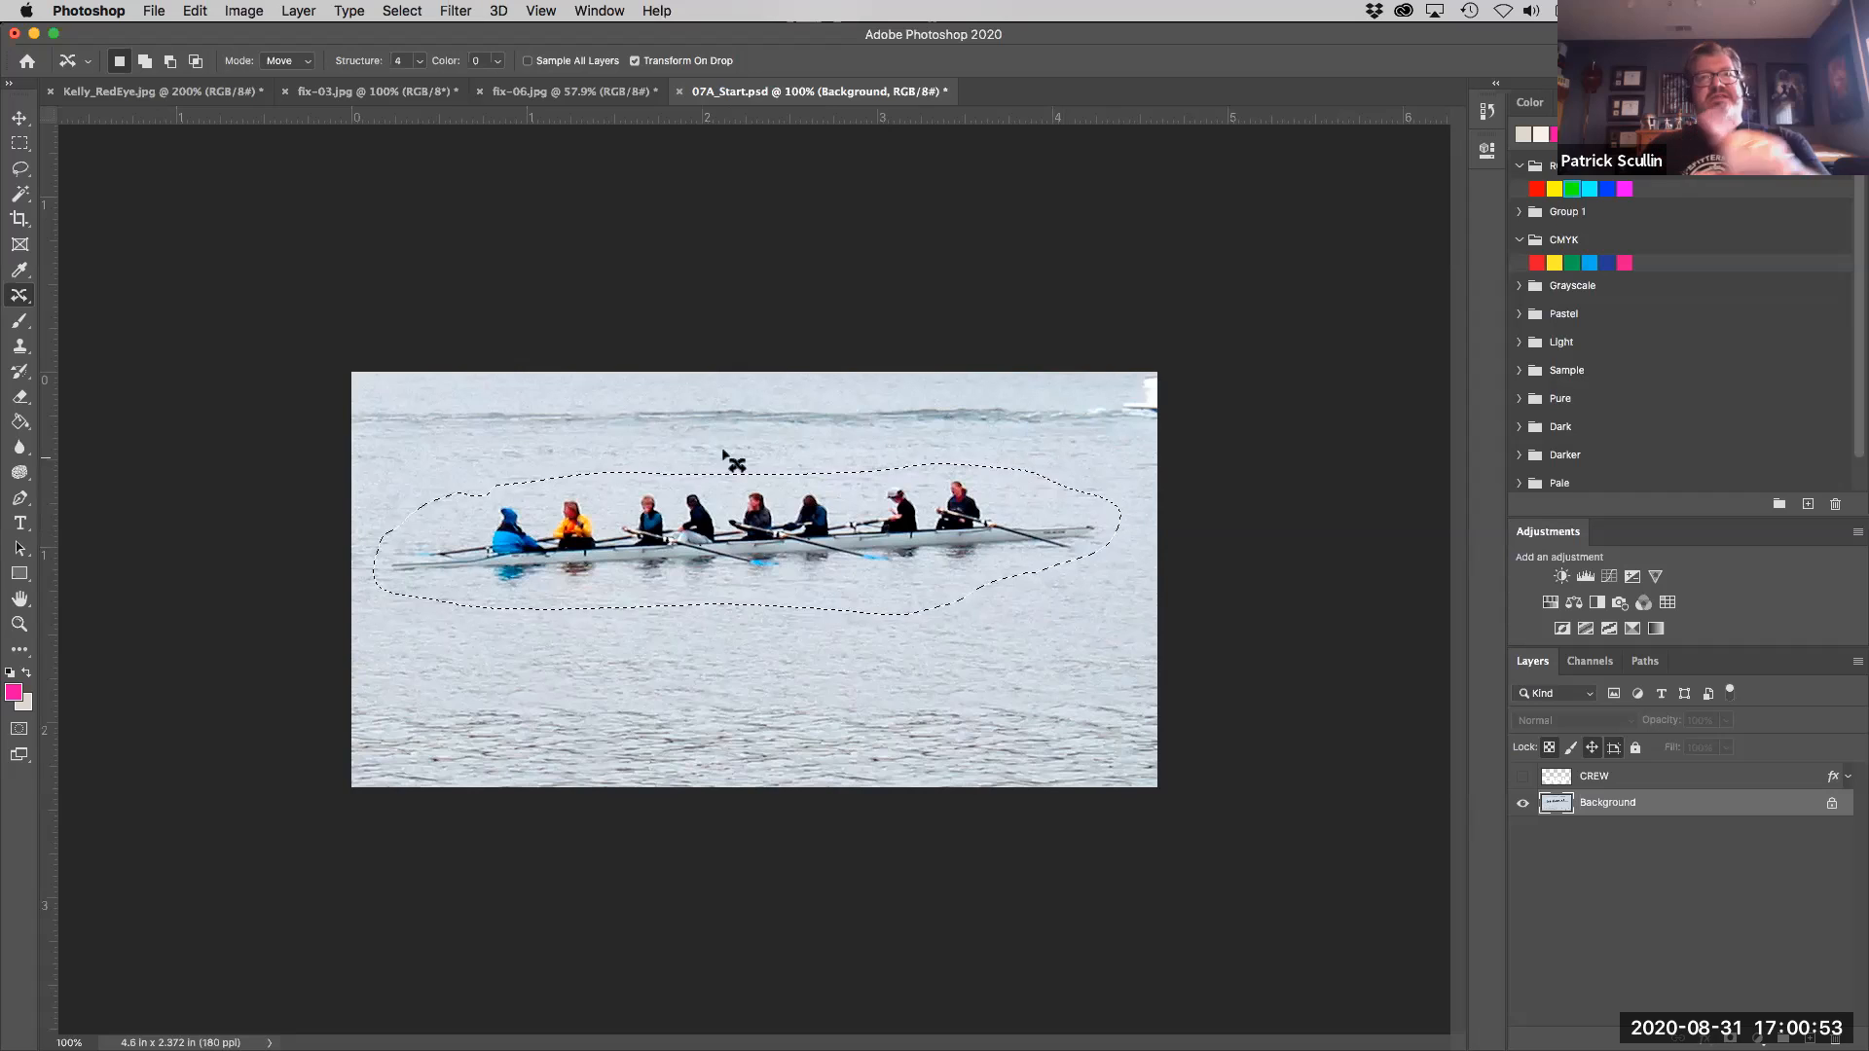
Move the outlined boat about 0.2 in right and 0.5 in down, commit the move and clear the selection.
{"action": "left_click_drag", "start_coordinate": [628, 554], "coordinate": [666, 646]}
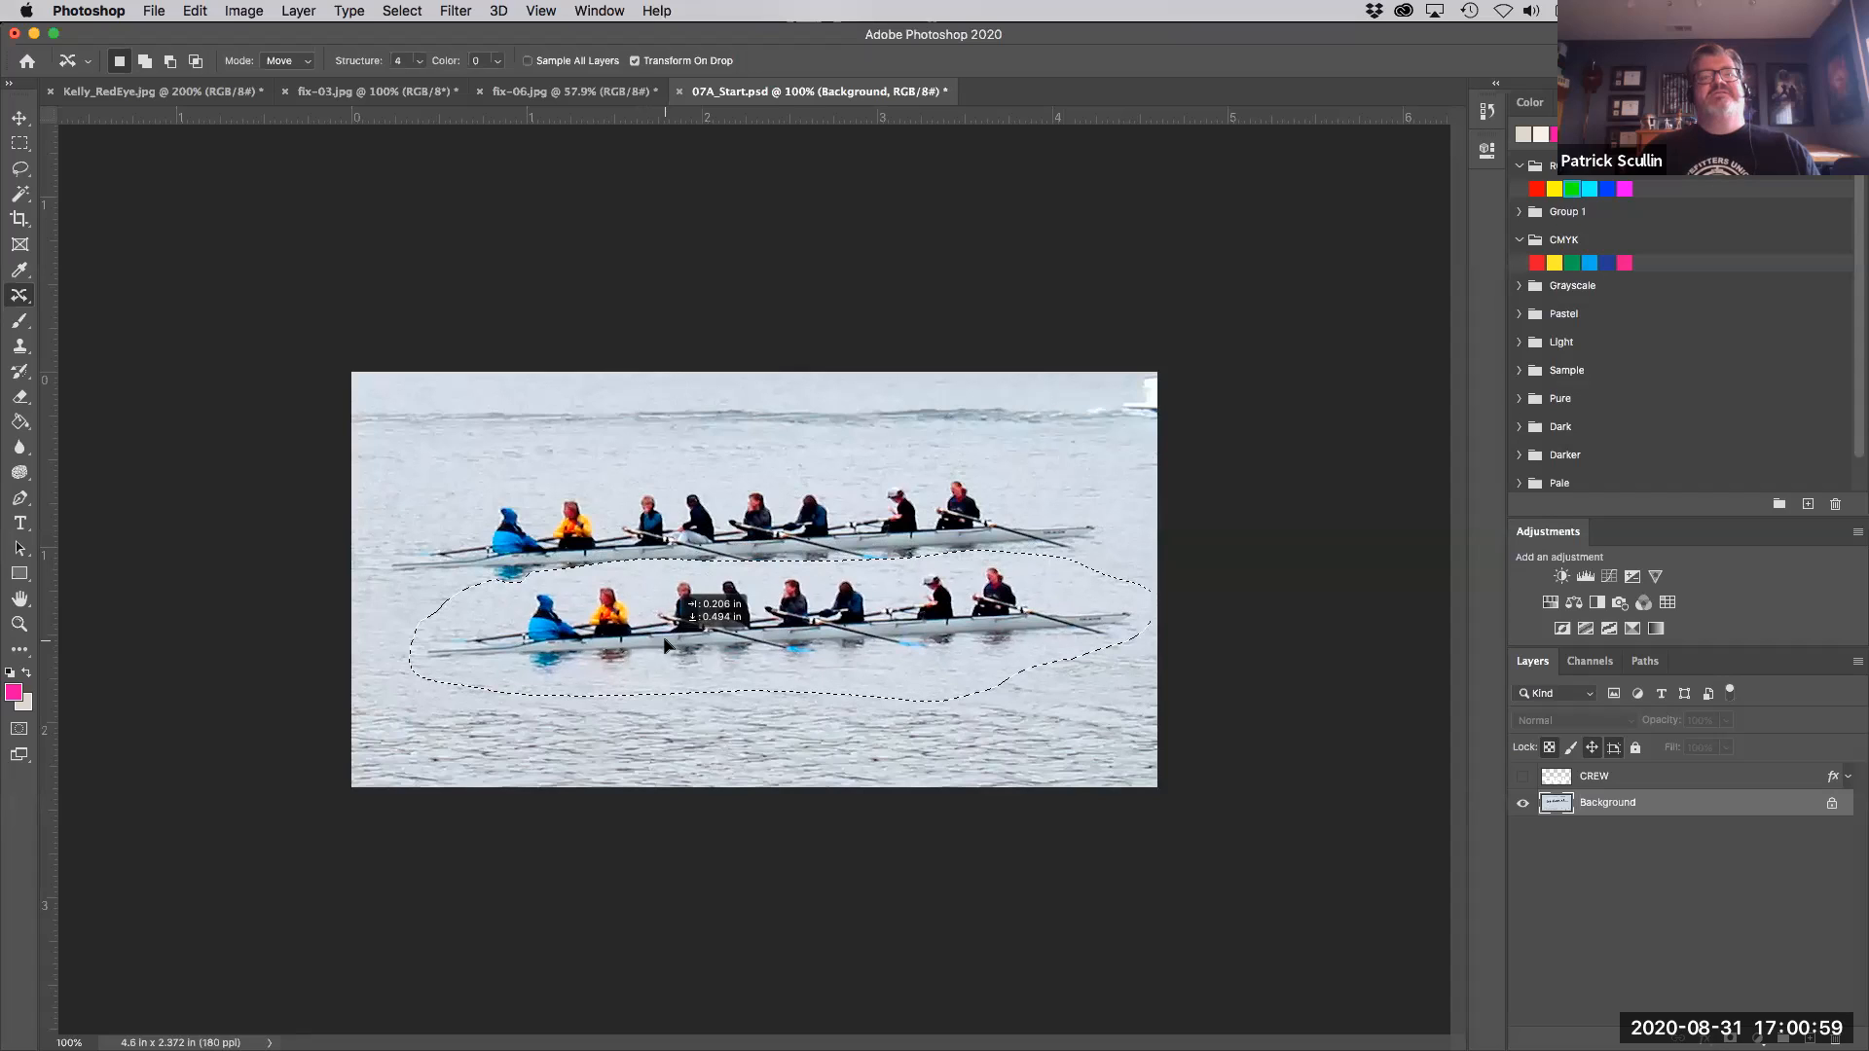
{"action": "left_click_drag", "start_coordinate": [666, 644], "coordinate": [663, 638]}
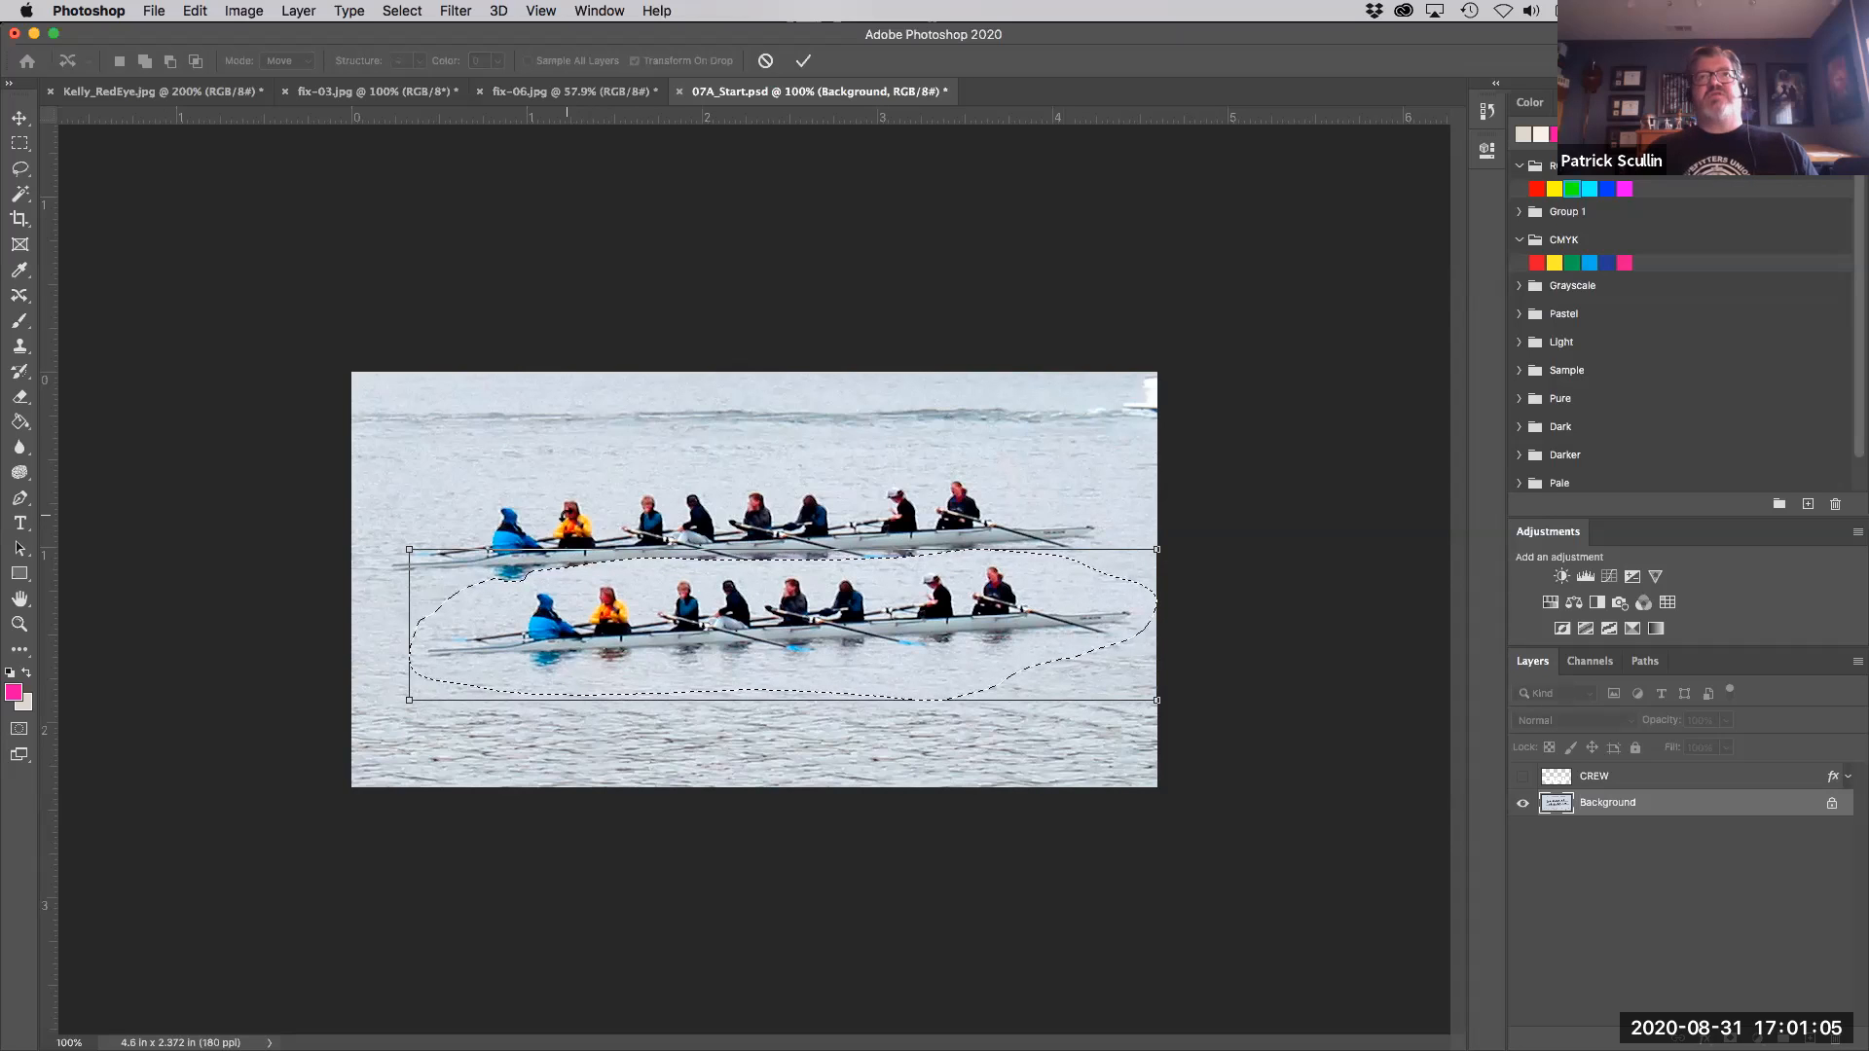
{"action": "left_click", "coordinate": [804, 60]}
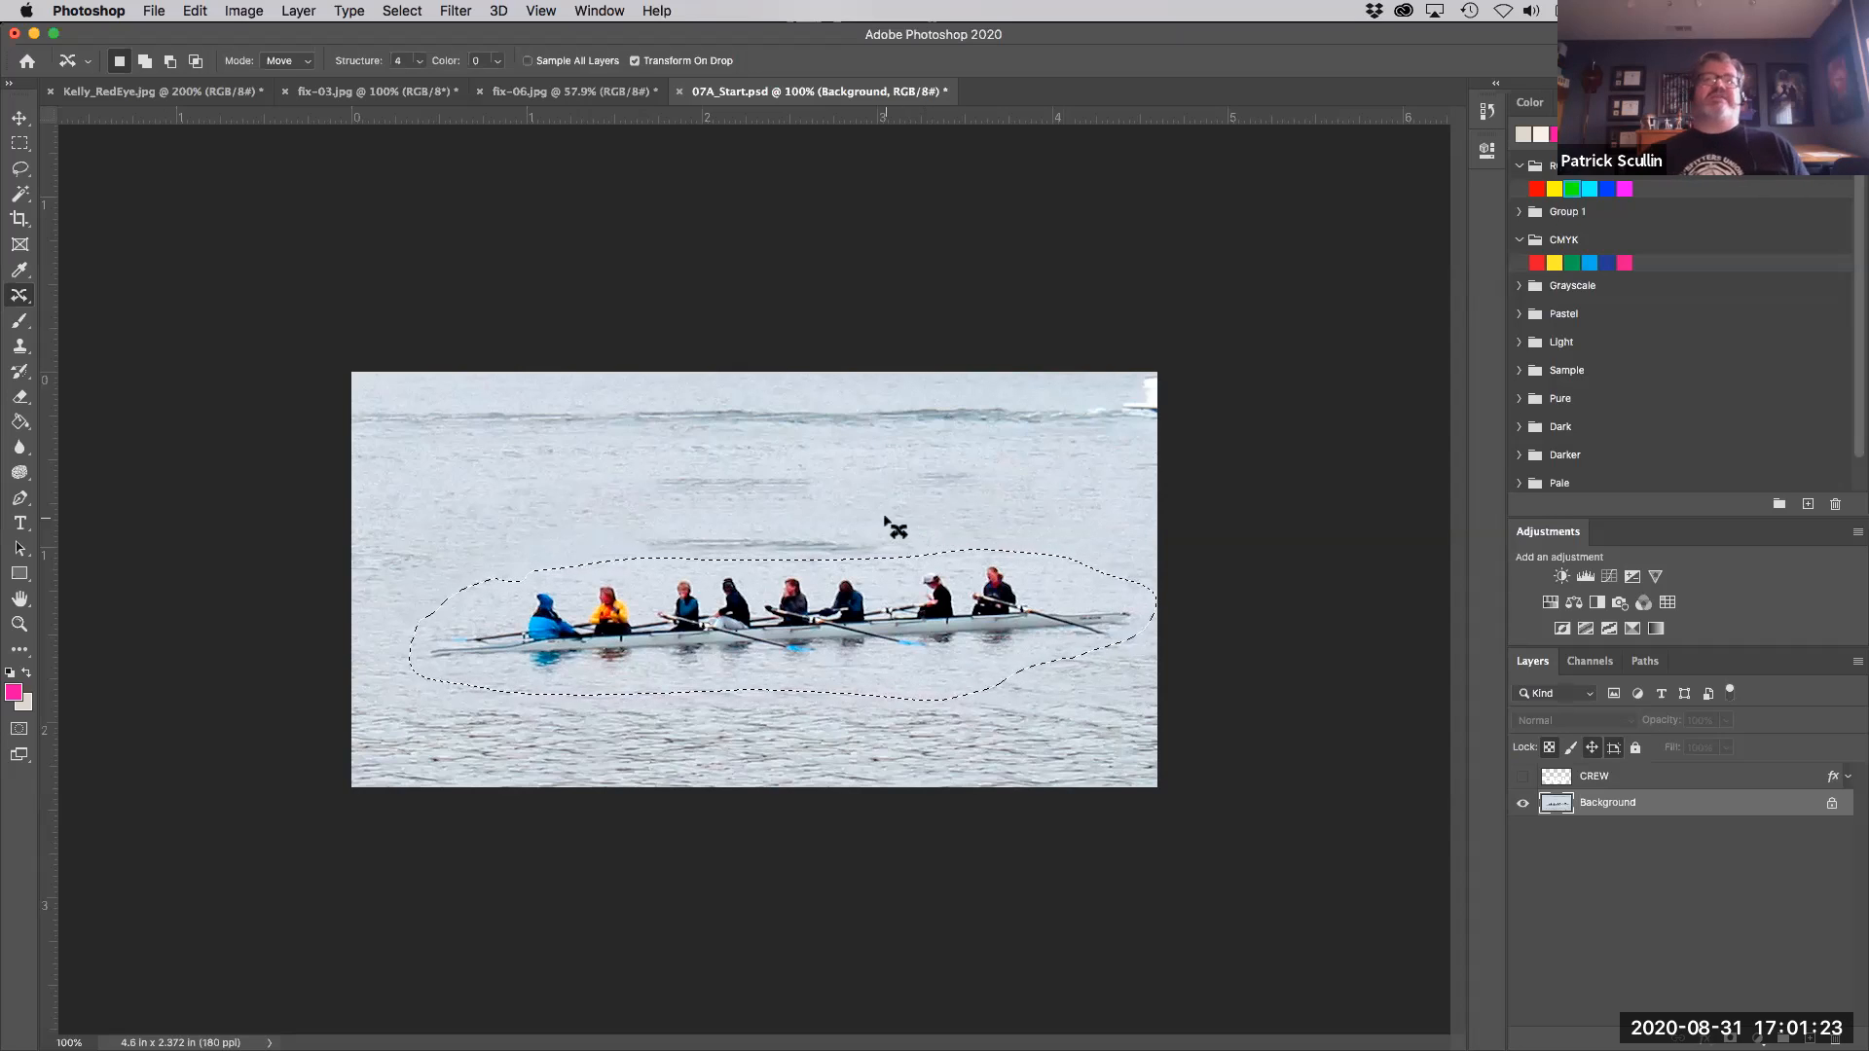
{"action": "left_click", "coordinate": [804, 516]}
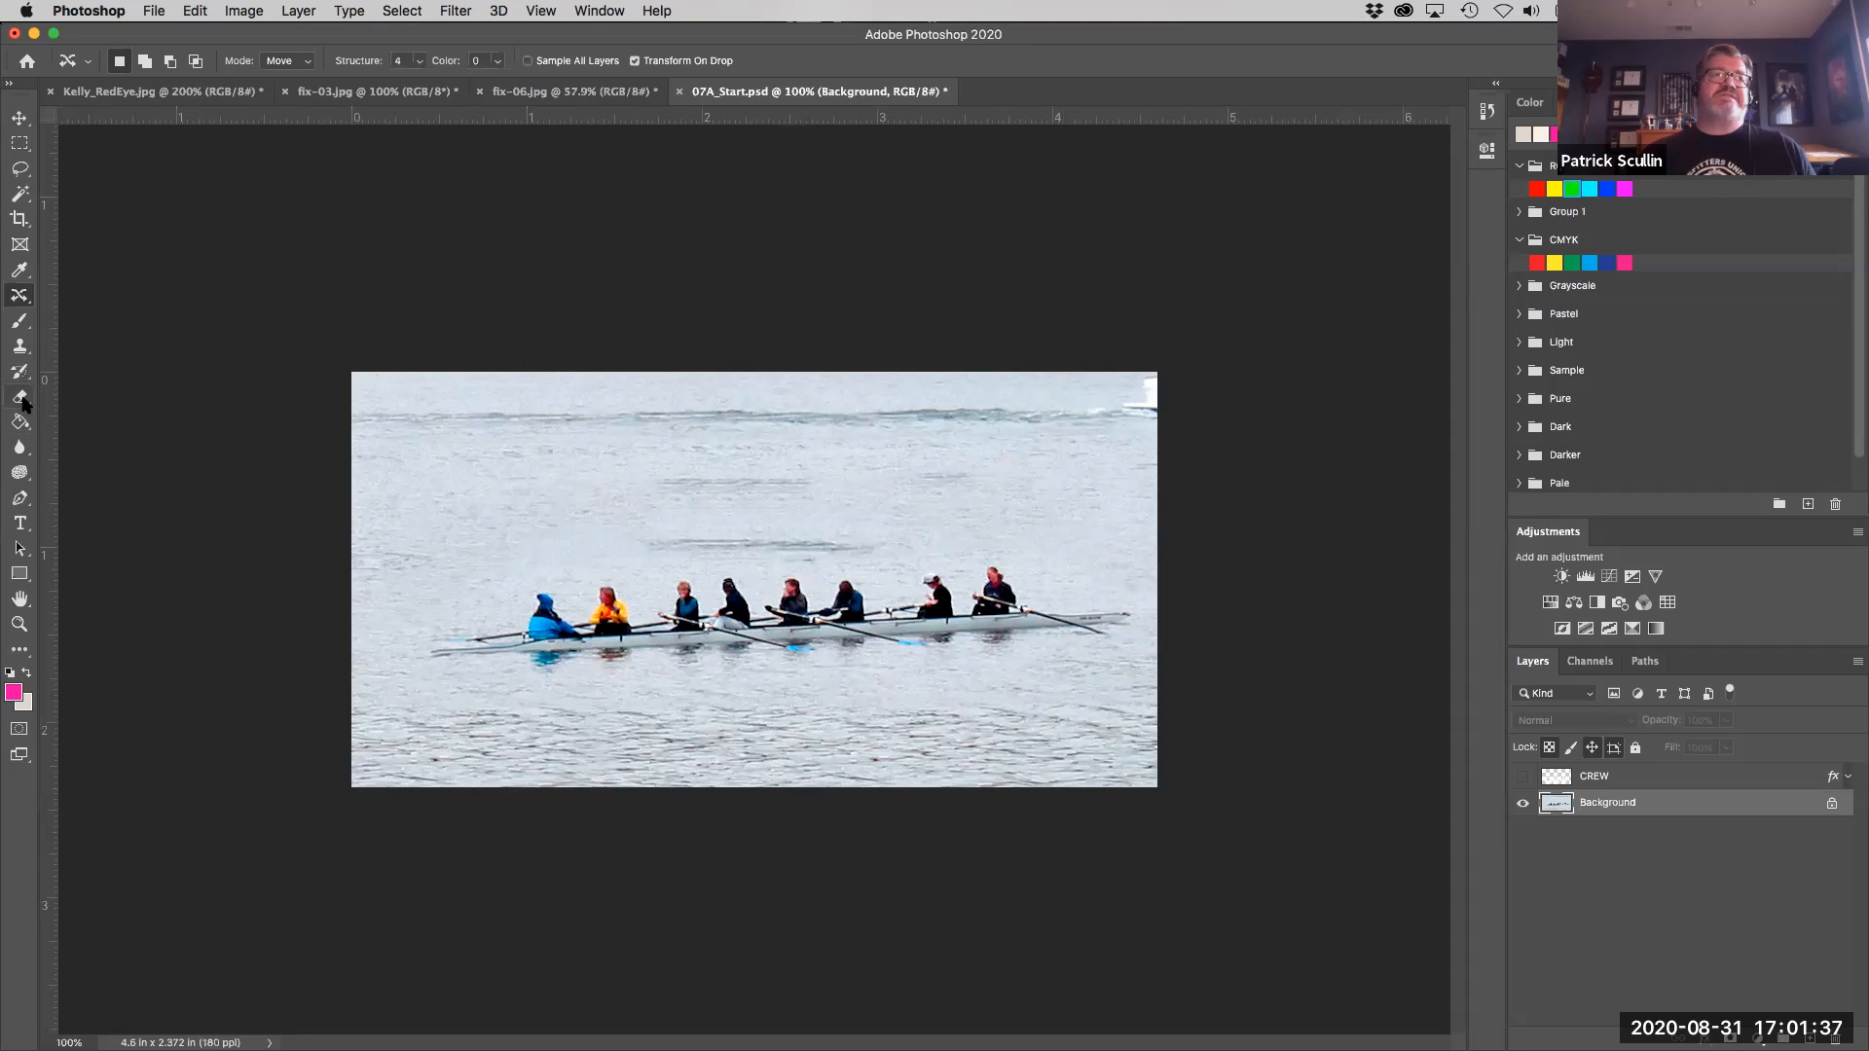
With a 45 px Clone Stamp brush, clone clean water over the dark ripple streaks left above the moved boat.
{"action": "right_click", "coordinate": [22, 297]}
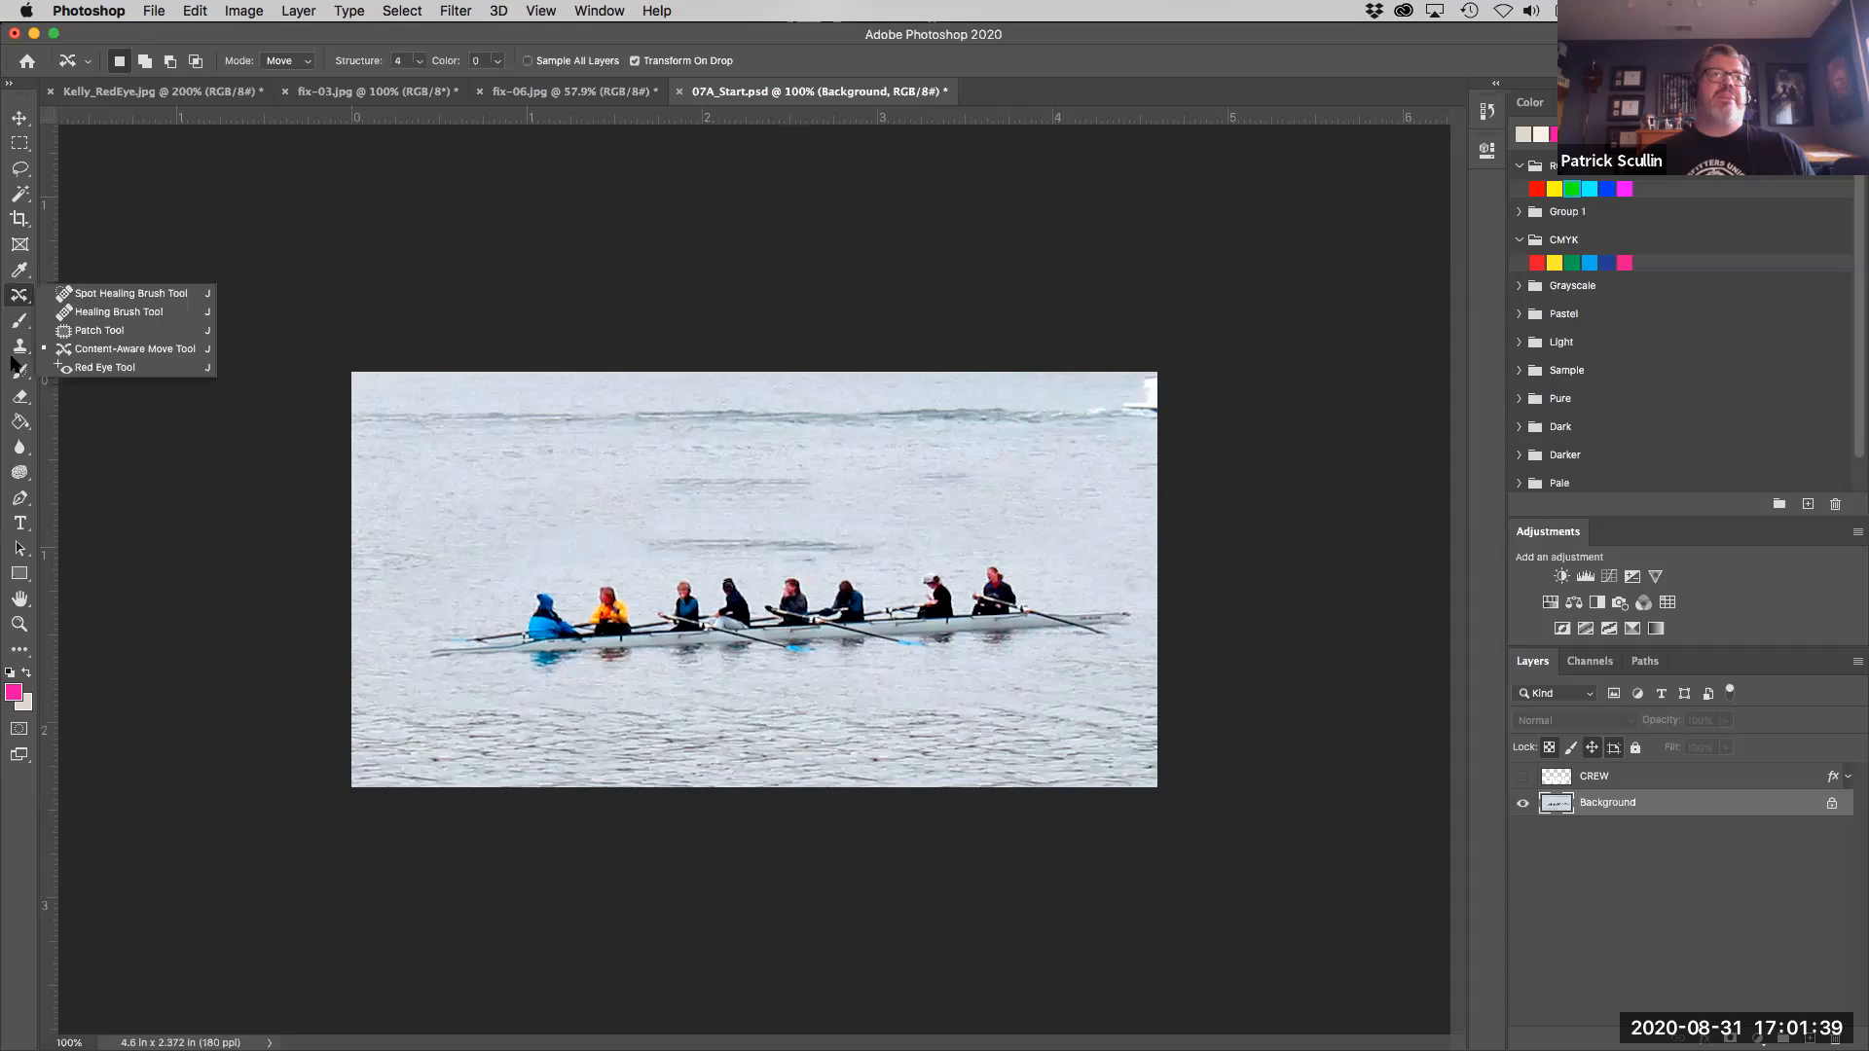
{"action": "left_click", "coordinate": [19, 345]}
{"action": "key", "text": "bracketleft"}
{"action": "key", "text": "bracketleft"}
{"action": "key", "text": "bracketleft"}
{"action": "key", "text": "bracketleft"}
{"action": "key", "text": "bracketleft"}
{"action": "key", "text": "bracketleft"}
{"action": "key", "text": "bracketleft"}
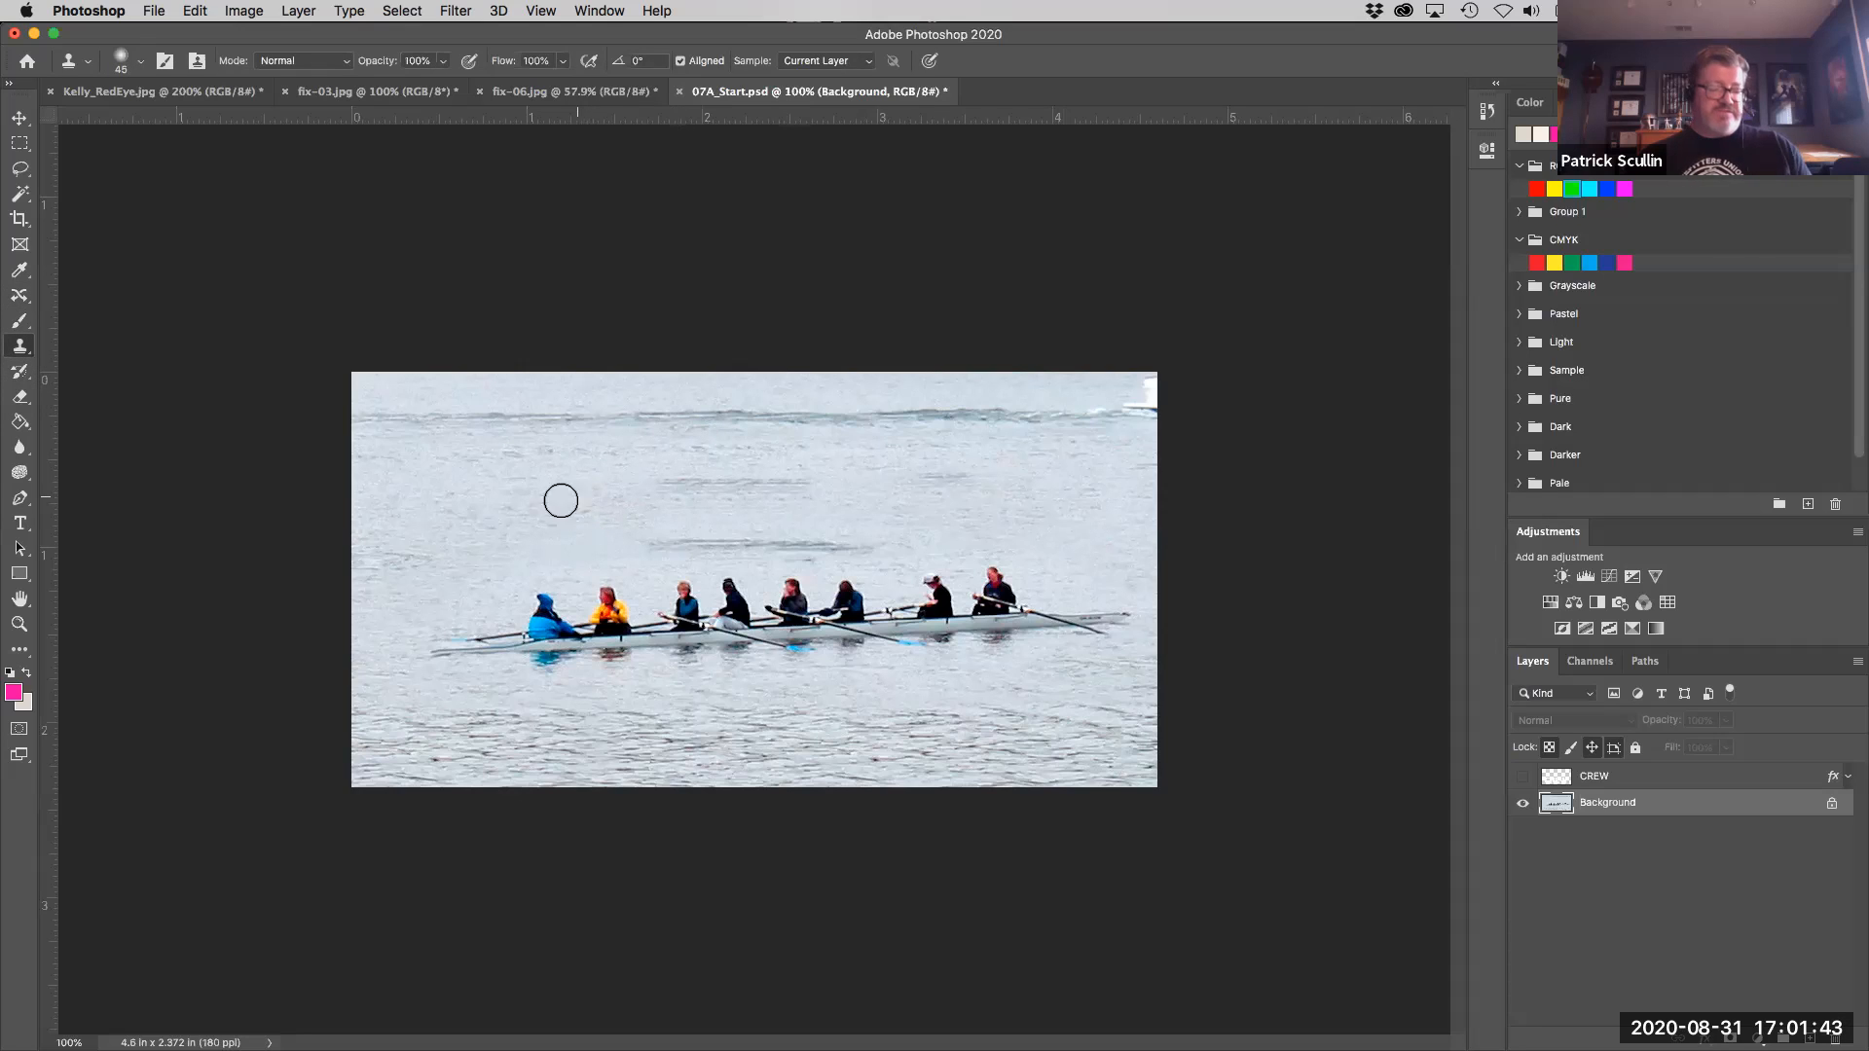
{"action": "left_click", "coordinate": [443, 510], "text": "alt"}
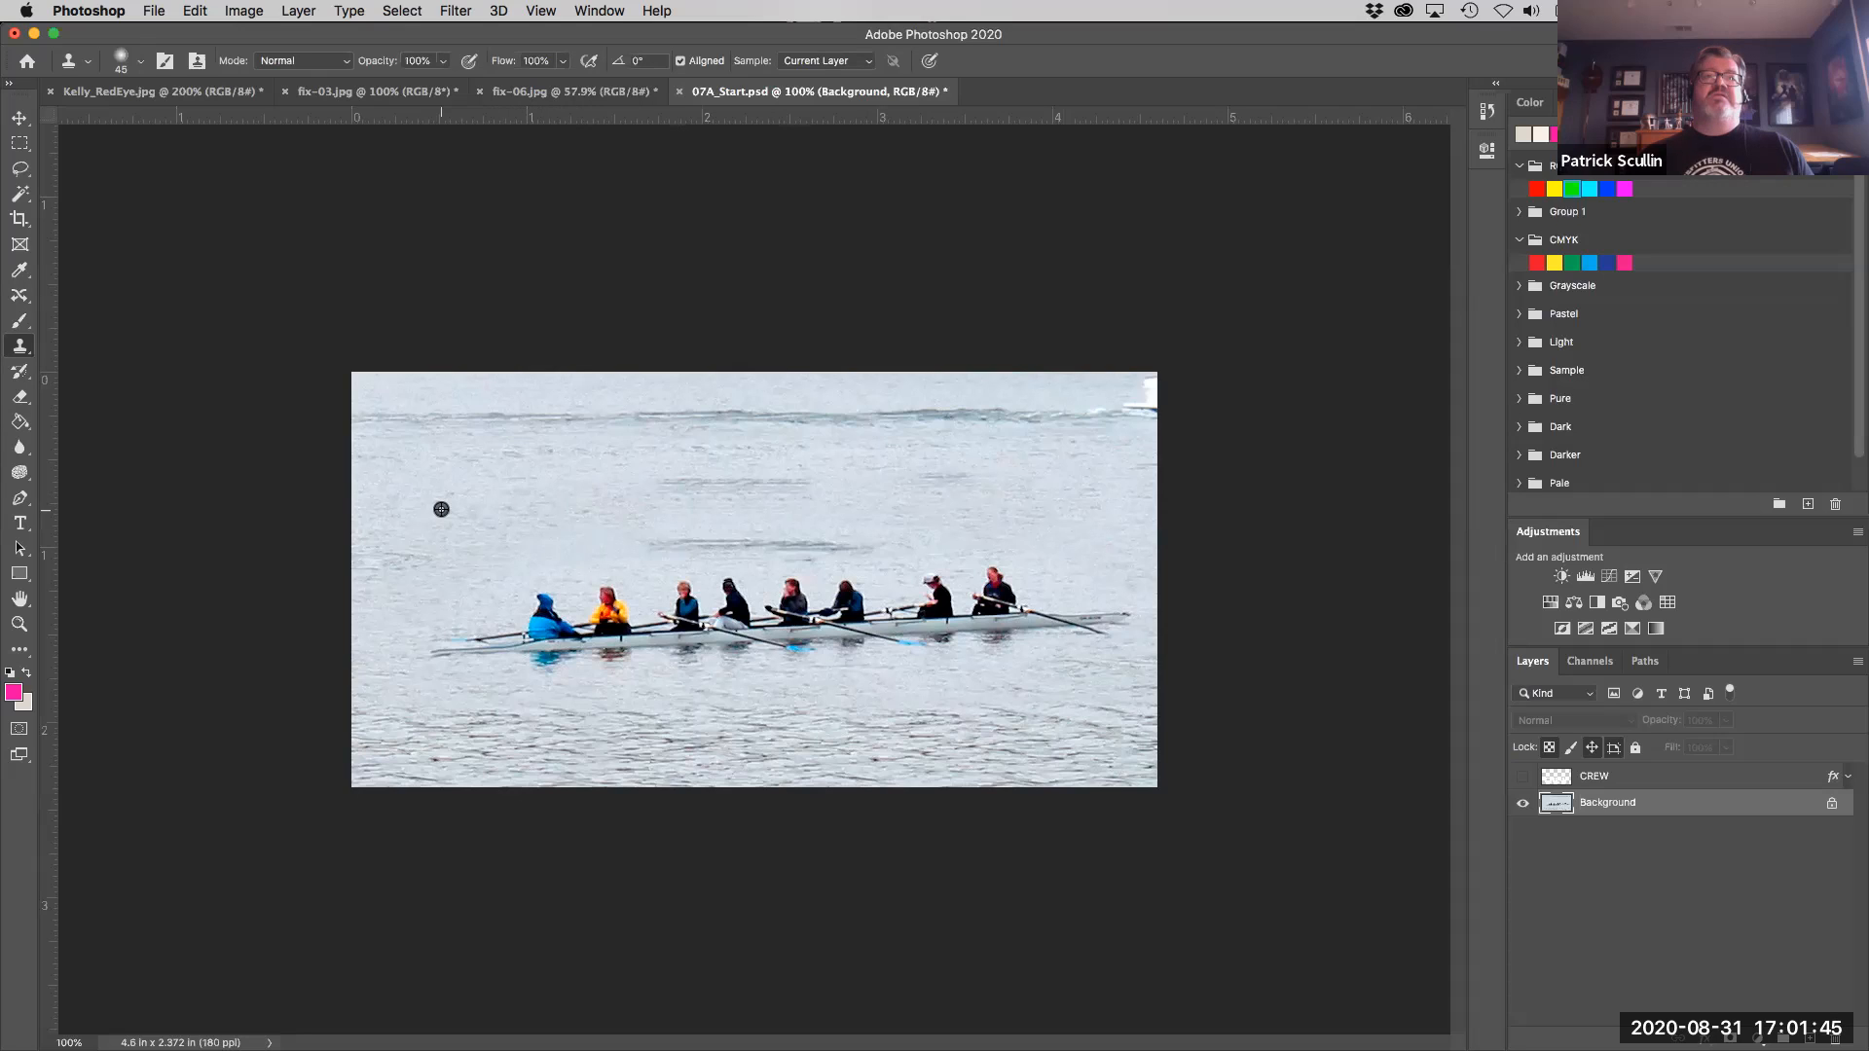
{"action": "left_click_drag", "start_coordinate": [662, 487], "coordinate": [810, 481]}
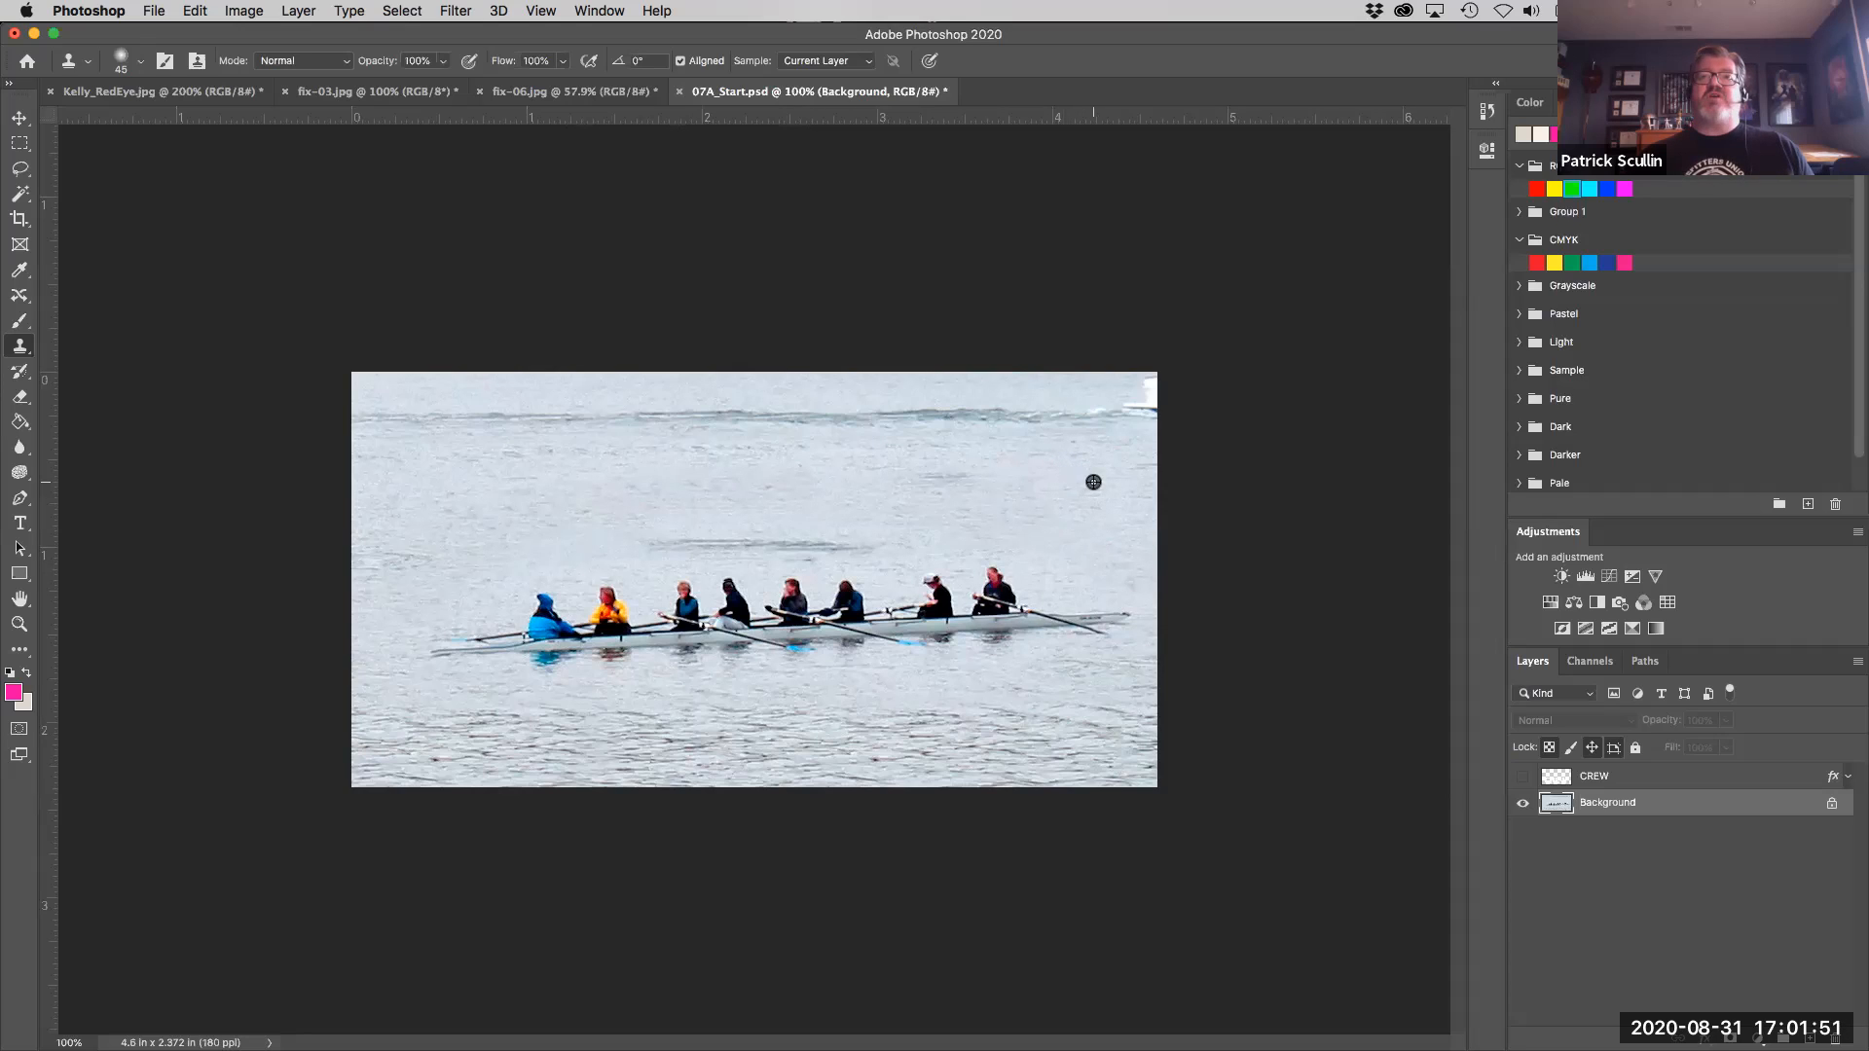
{"action": "left_click", "coordinate": [935, 482], "text": "alt"}
{"action": "left_click_drag", "start_coordinate": [902, 534], "coordinate": [711, 543]}
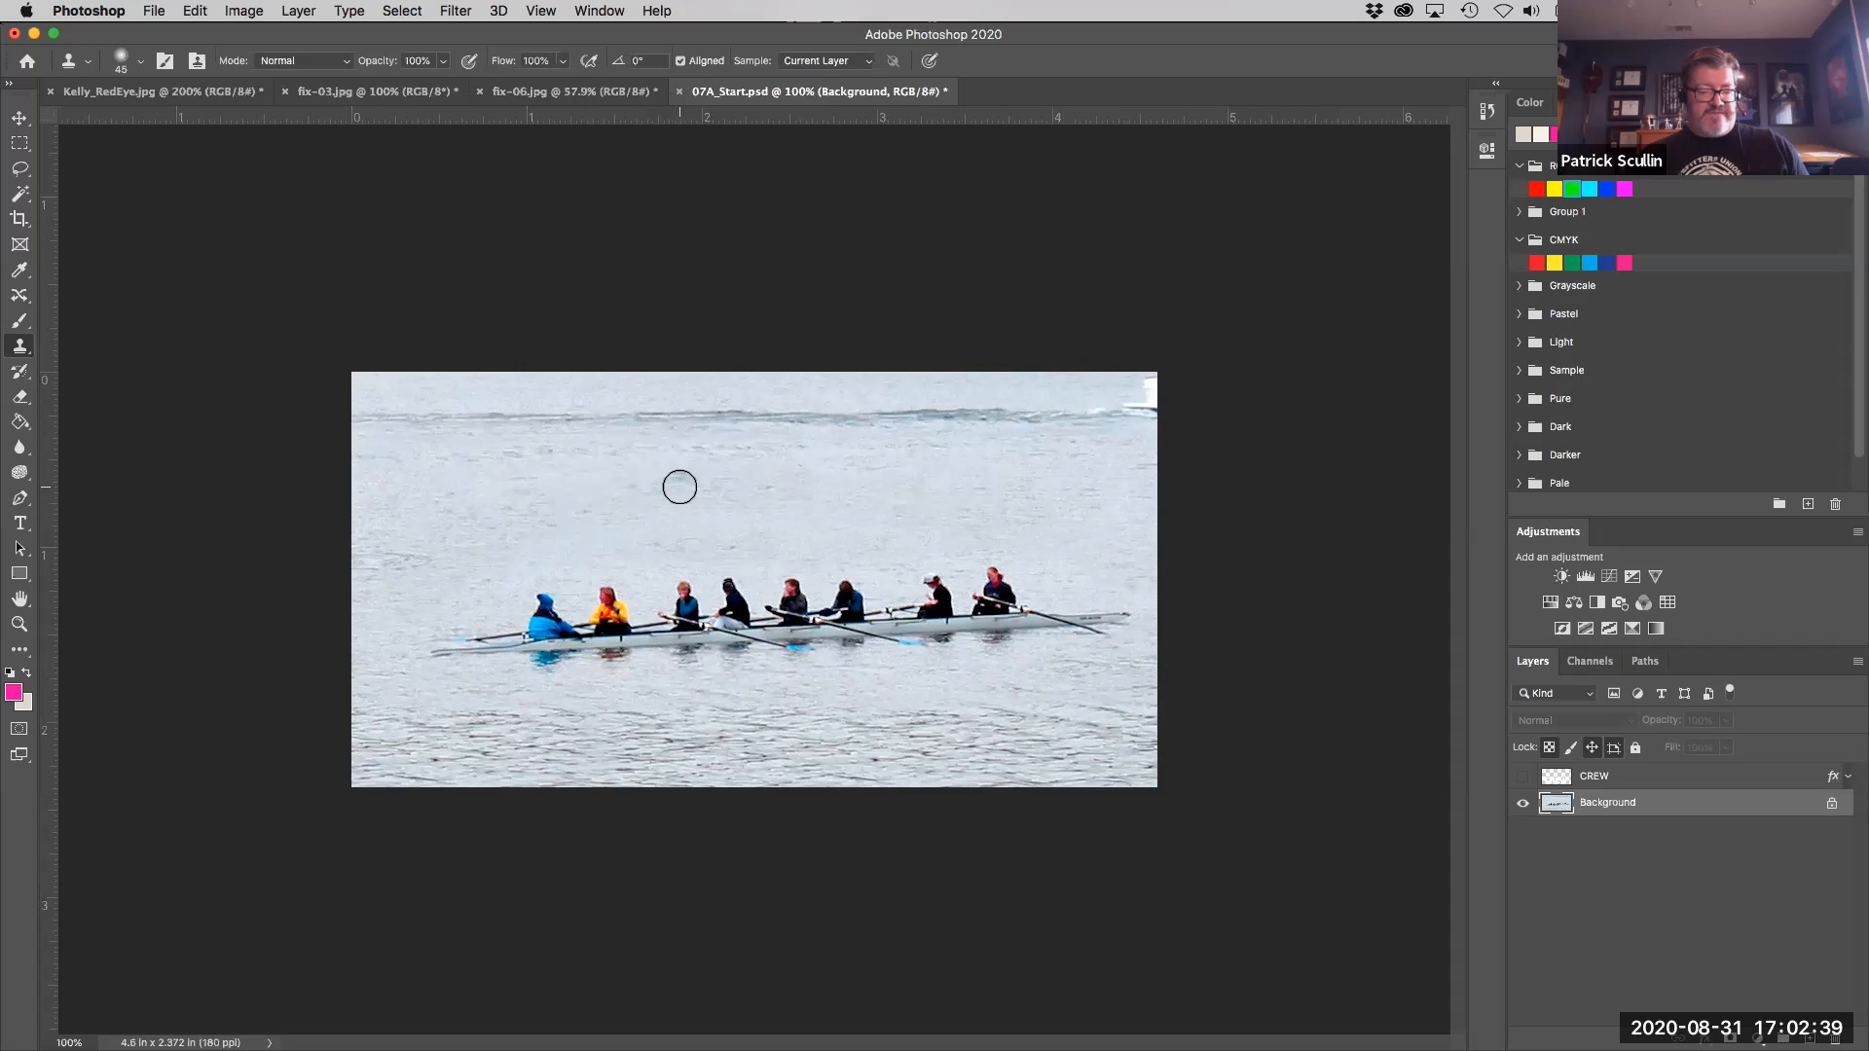
Enlarge the clone brush to 70 px and clone water over the wake line and the white boat at the photo's upper-right corner.
{"action": "key", "text": "bracketright"}
{"action": "key", "text": "bracketright"}
{"action": "key", "text": "bracketright"}
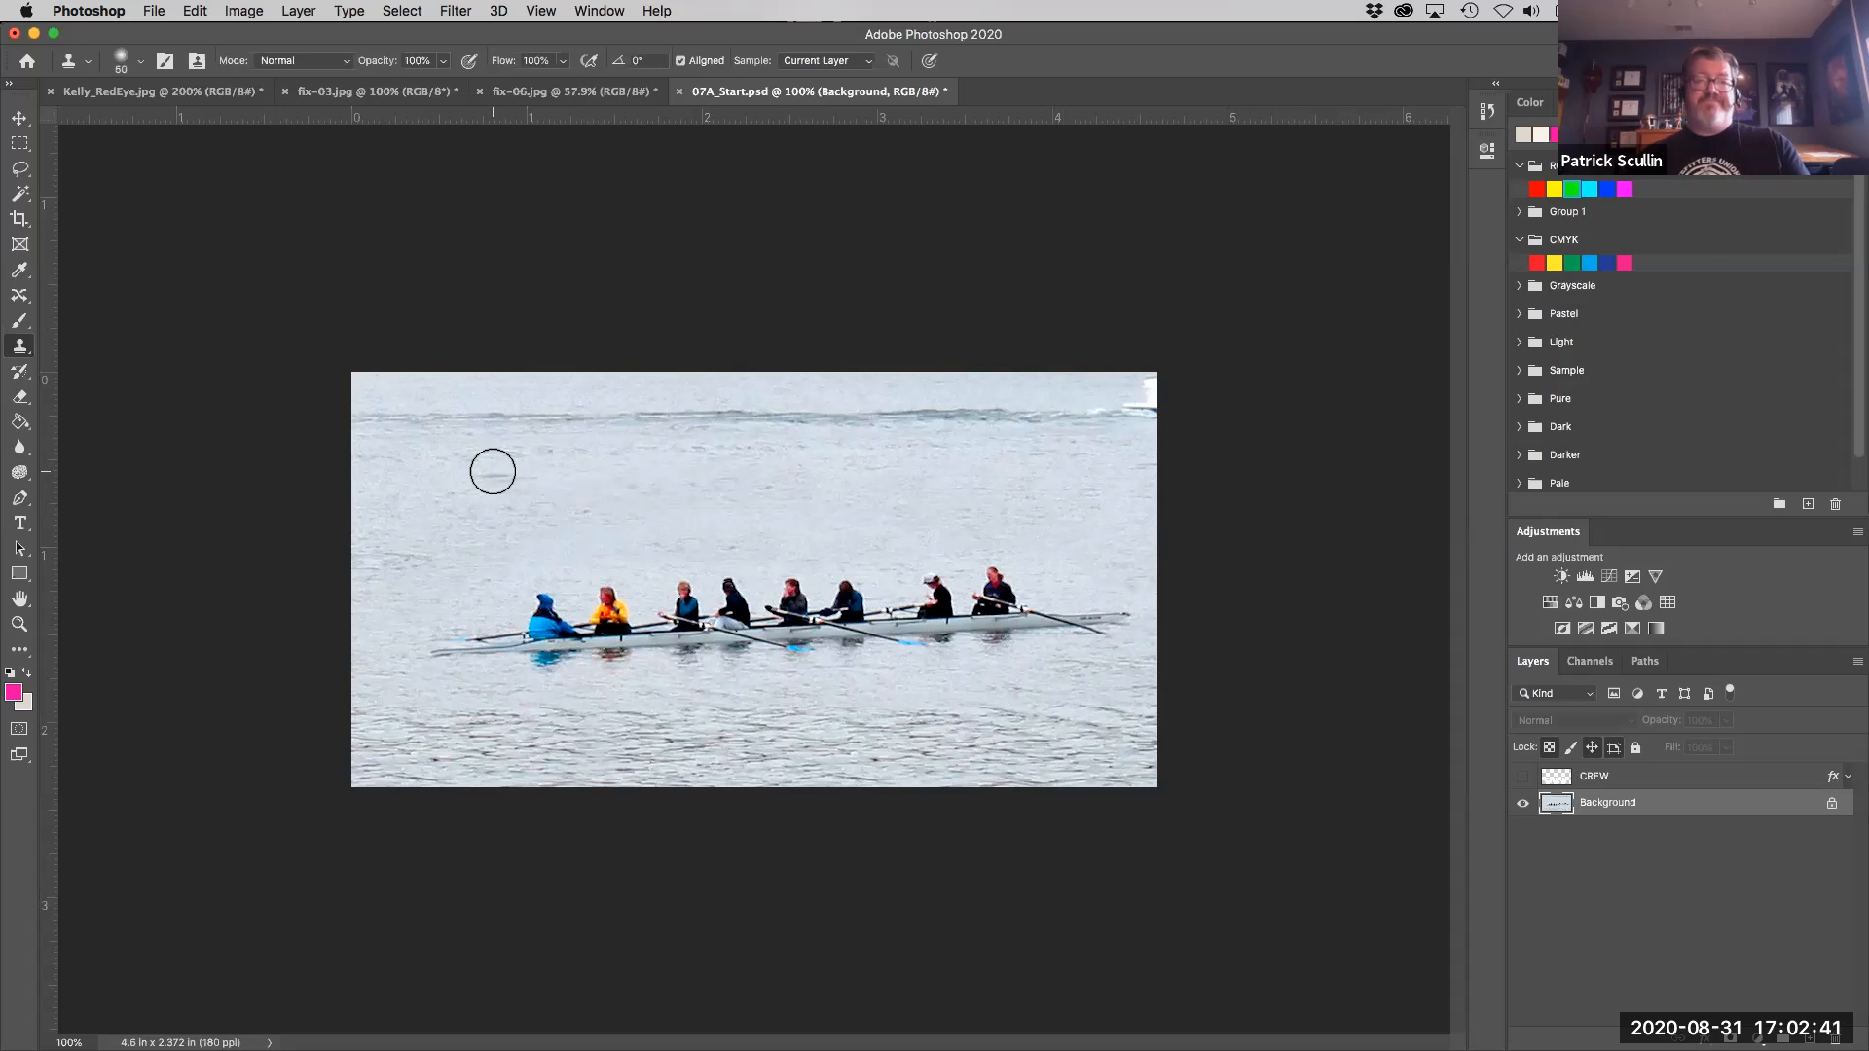
{"action": "left_click", "coordinate": [395, 512], "text": "alt"}
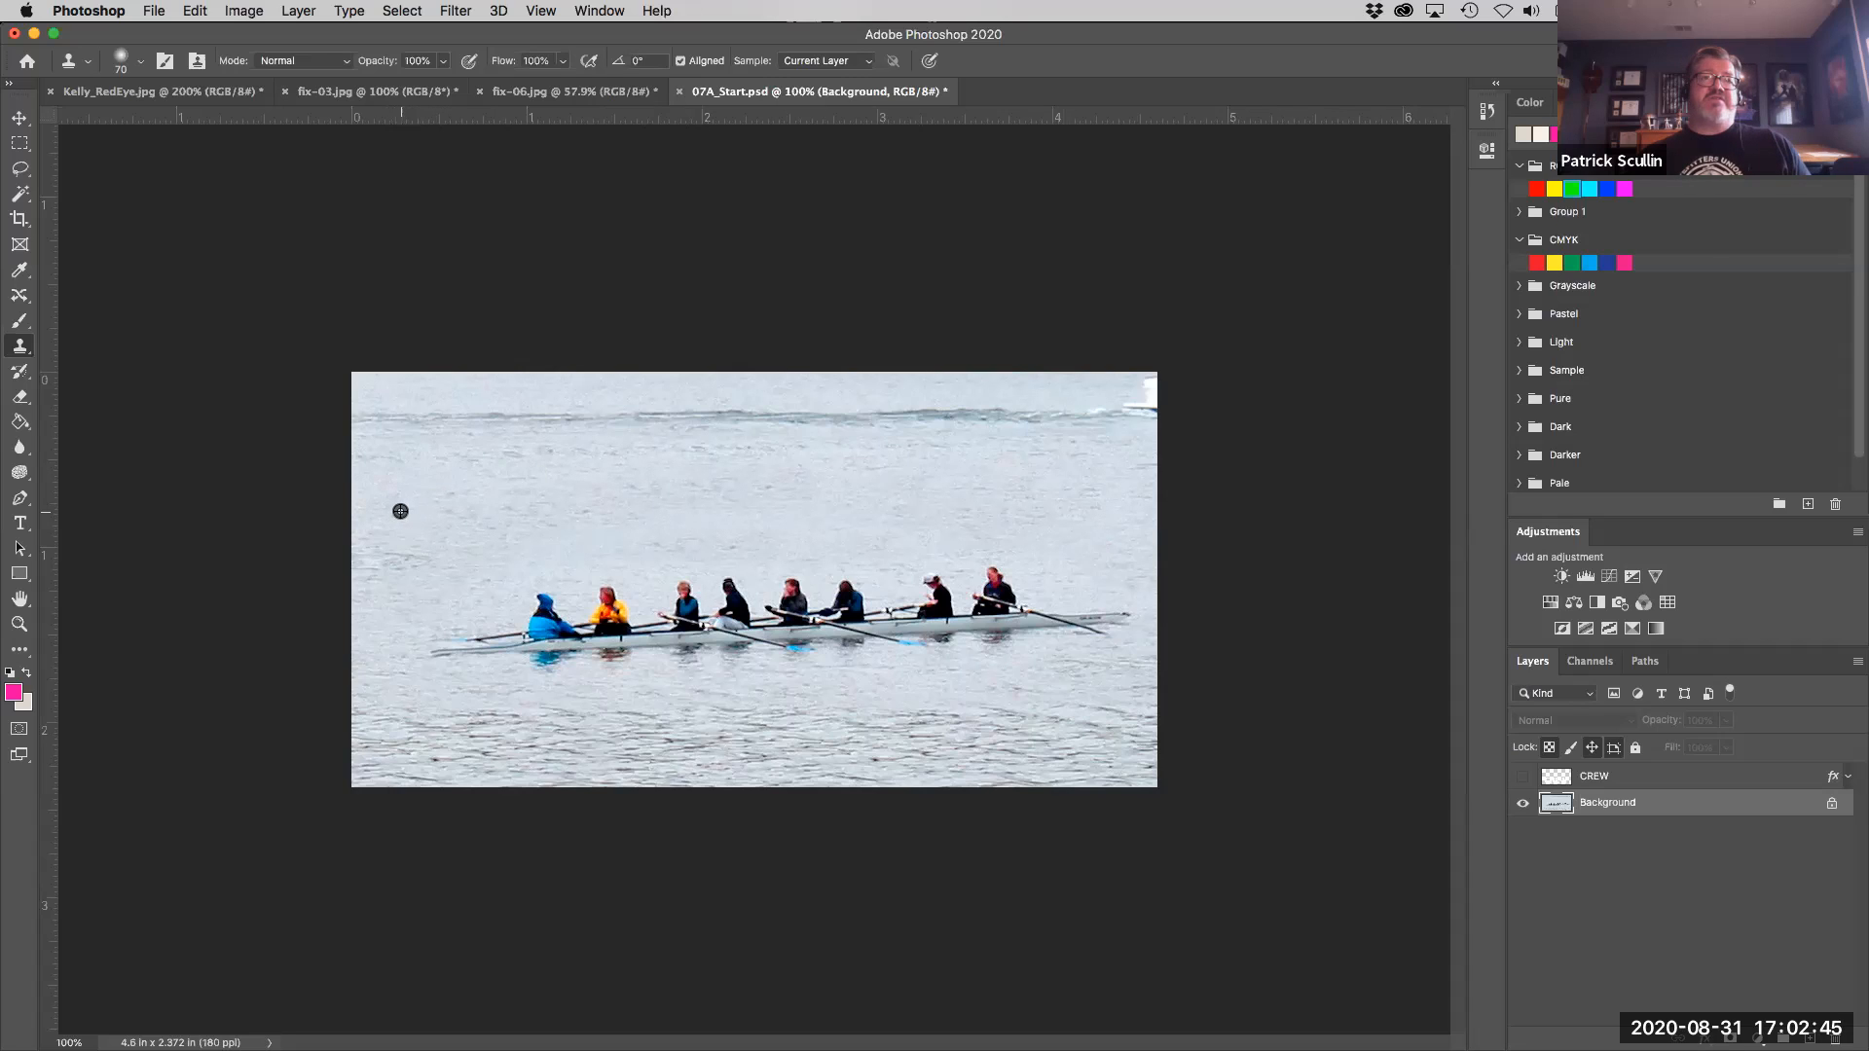
{"action": "mouse_move", "coordinate": [393, 413]}
{"action": "left_mouse_down"}
{"action": "mouse_move", "coordinate": [1161, 401]}
{"action": "mouse_move", "coordinate": [1091, 413]}
{"action": "mouse_move", "coordinate": [1156, 408]}
{"action": "mouse_move", "coordinate": [1091, 413]}
{"action": "mouse_move", "coordinate": [1160, 403]}
{"action": "left_mouse_up"}
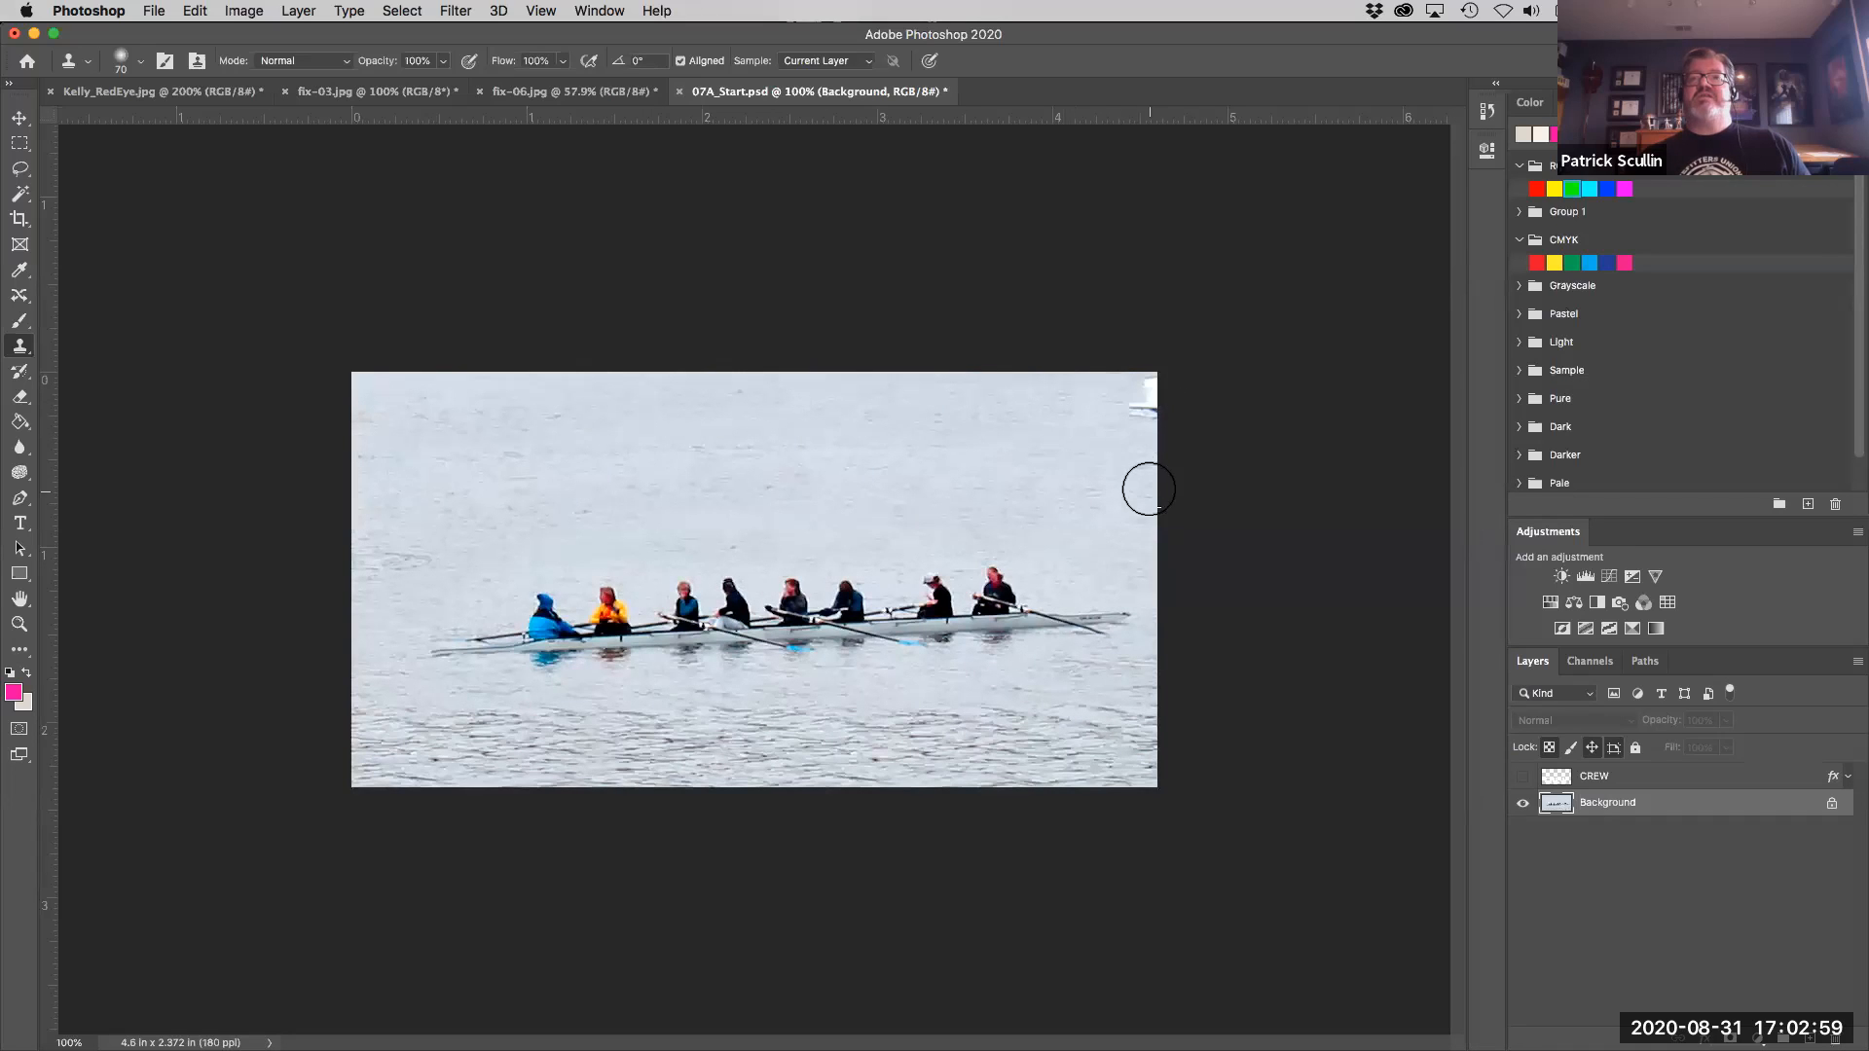
{"action": "left_click", "coordinate": [1041, 466], "text": "alt"}
{"action": "left_click_drag", "start_coordinate": [1116, 414], "coordinate": [1152, 398]}
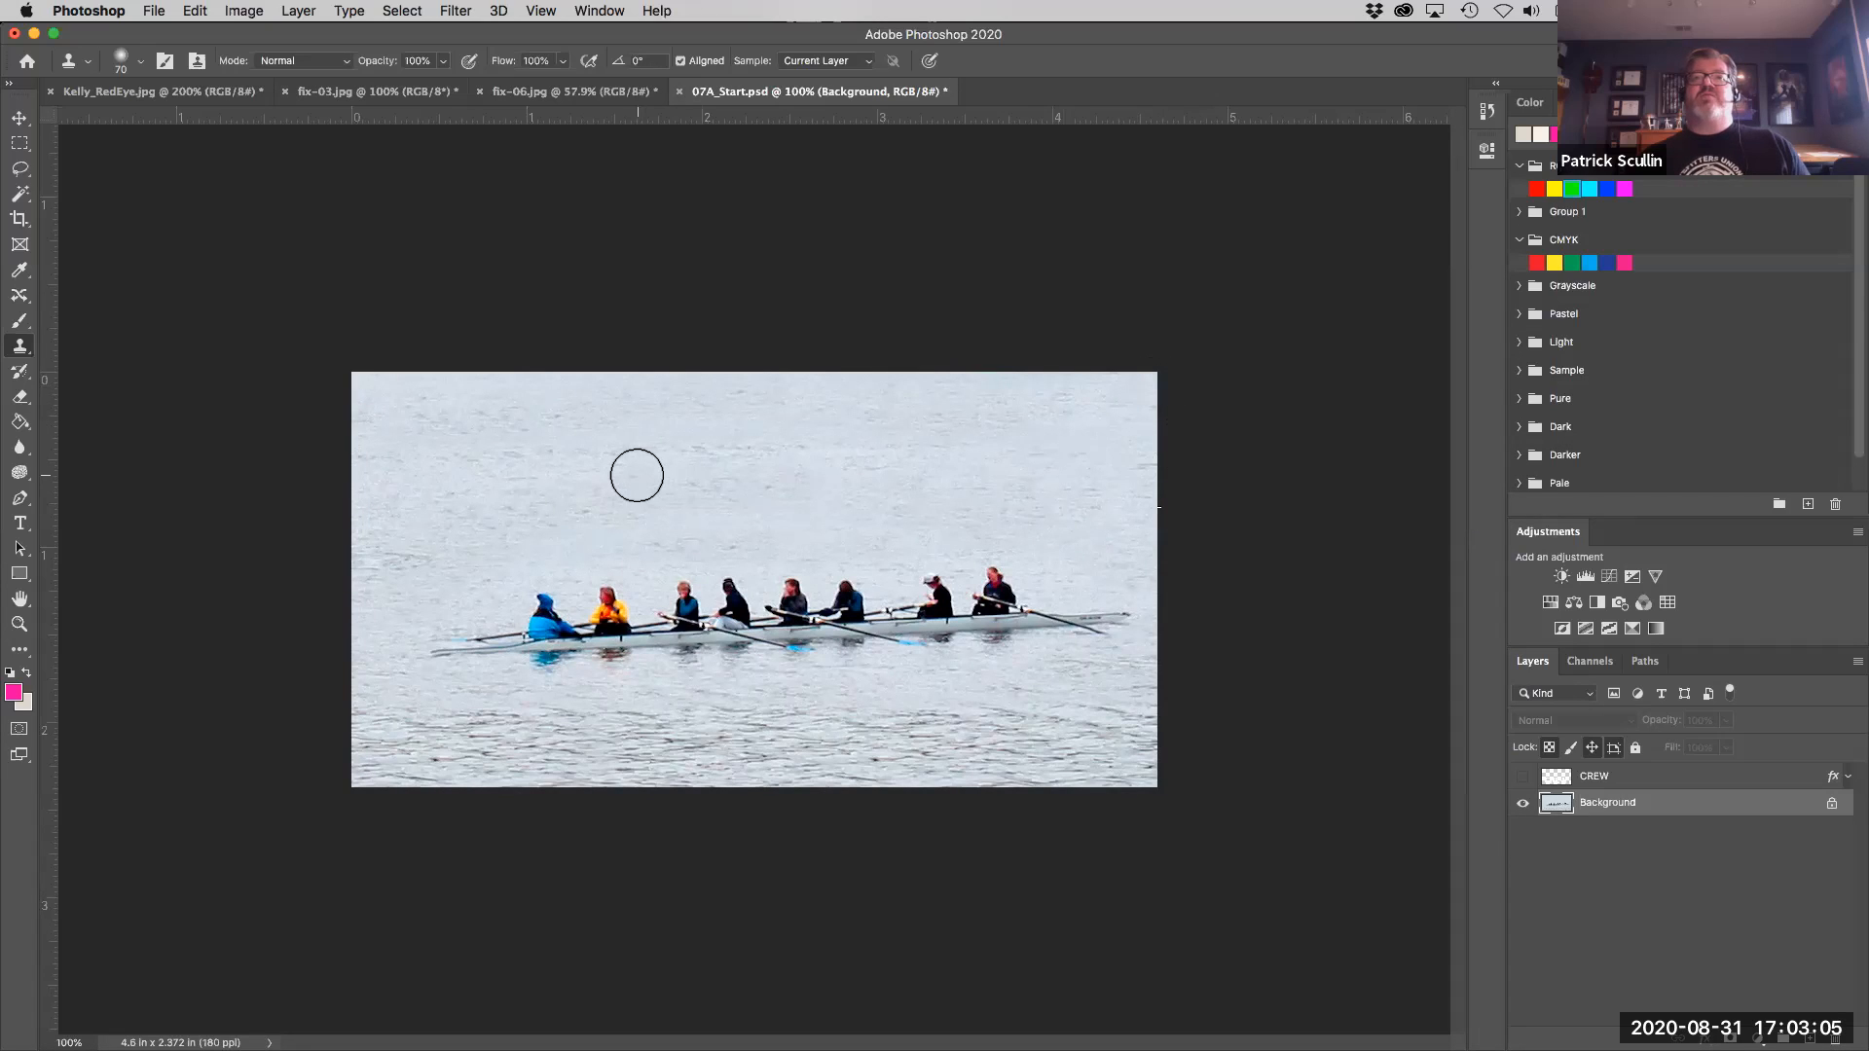